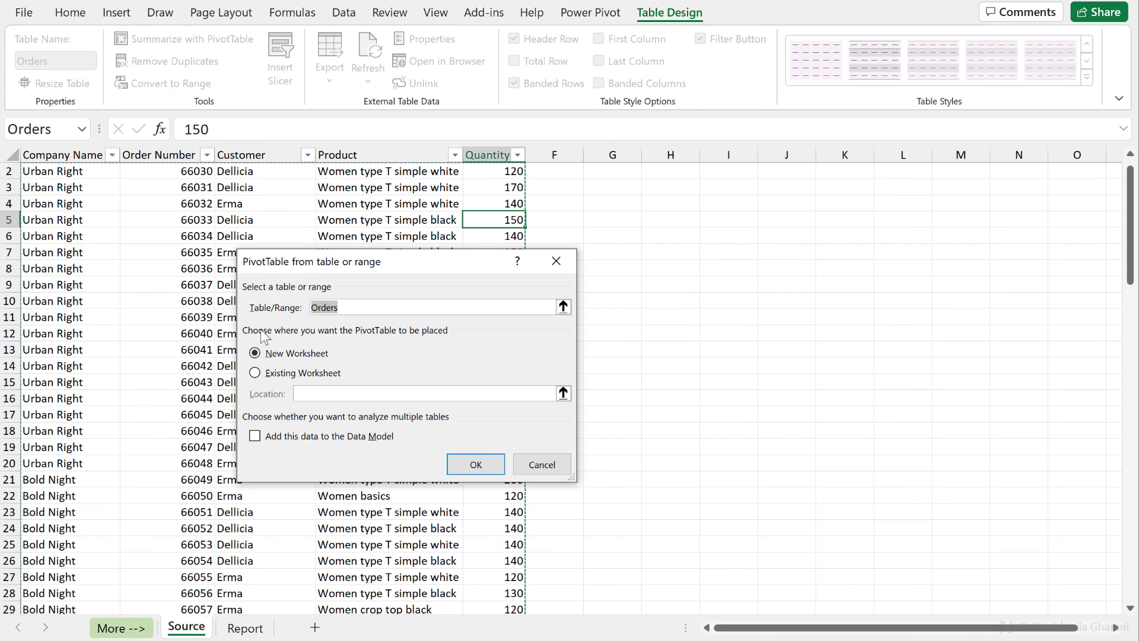
# - Create a PivotTable from the Orders table on a new worksheet, adding the data to the Data Model
pyautogui.click(256, 437)
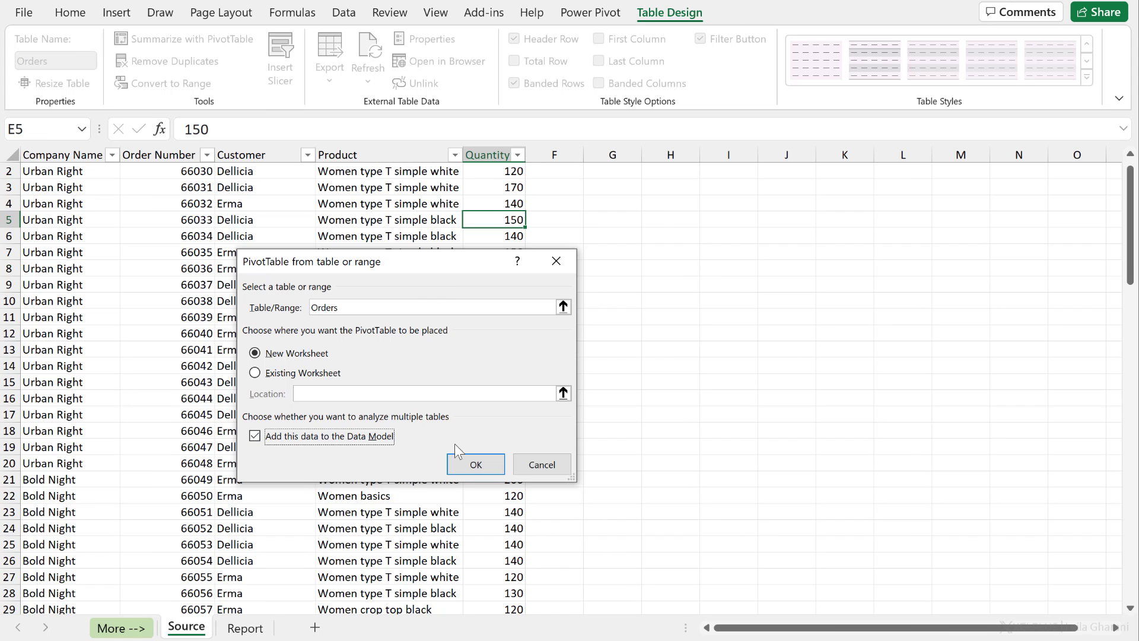
pyautogui.click(474, 469)
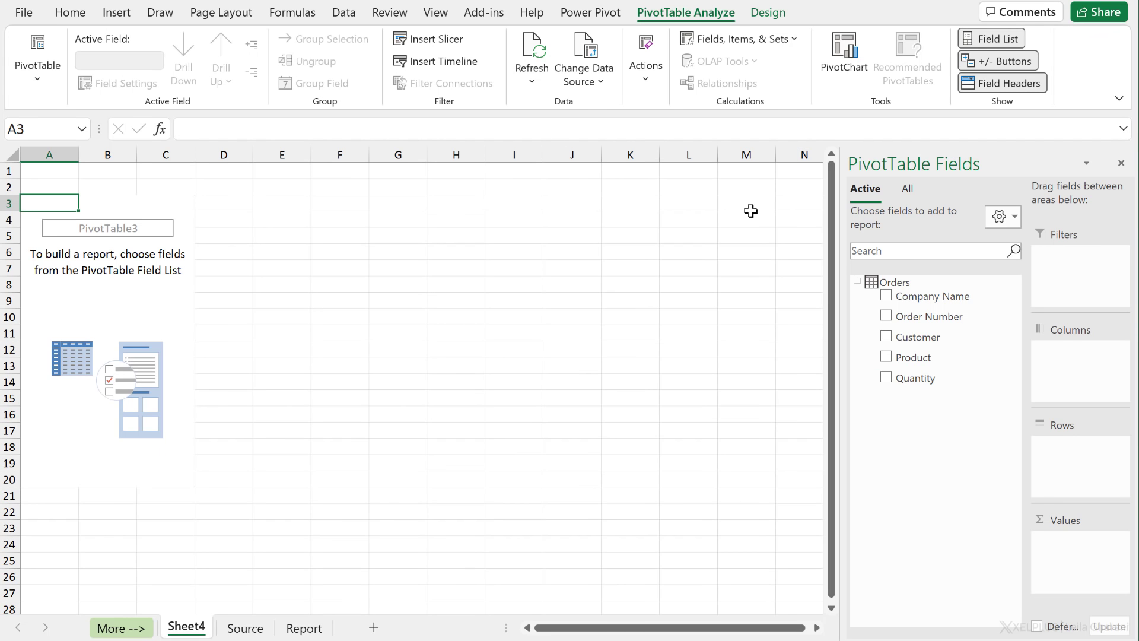
# - Start a new Power Pivot measure in the Orders table and name it Number of Orders
pyautogui.click(579, 13)
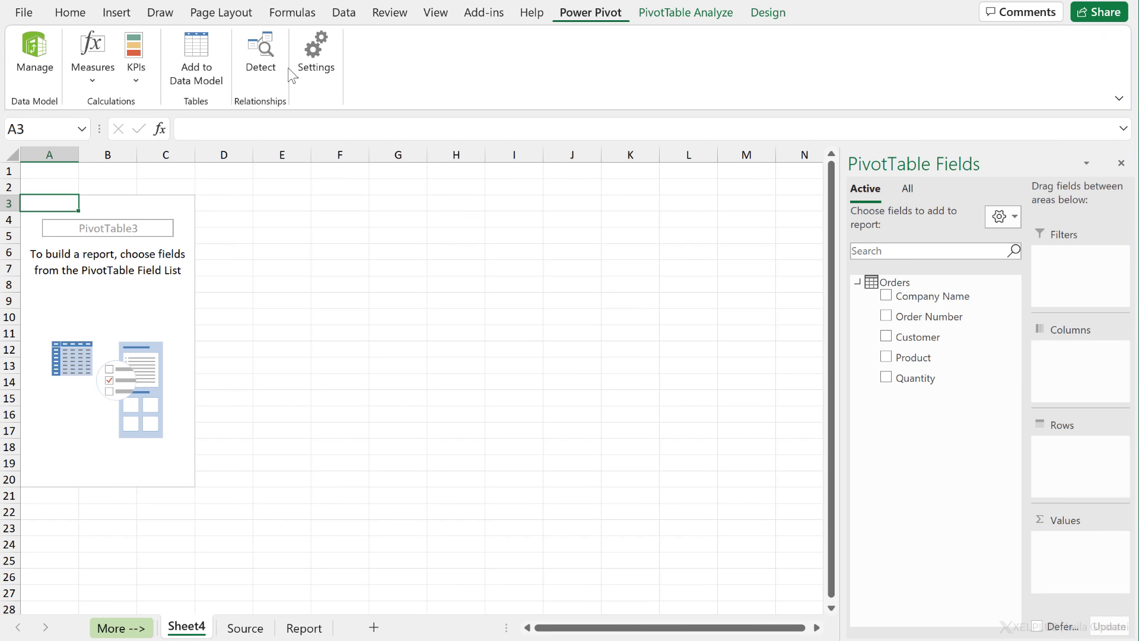
pyautogui.click(106, 77)
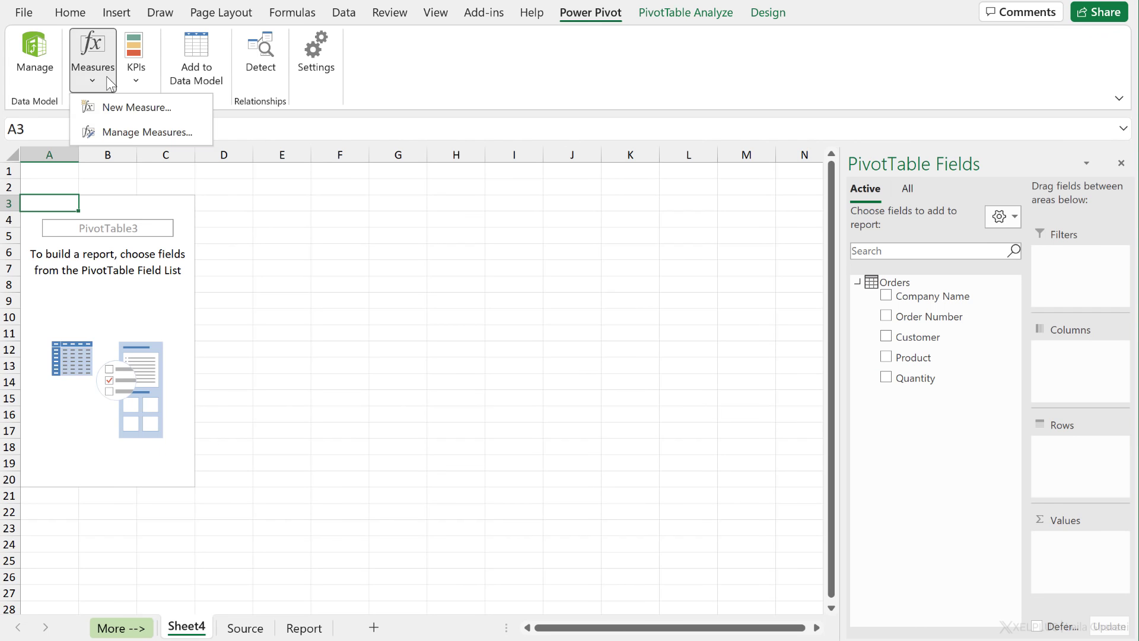
pyautogui.click(105, 108)
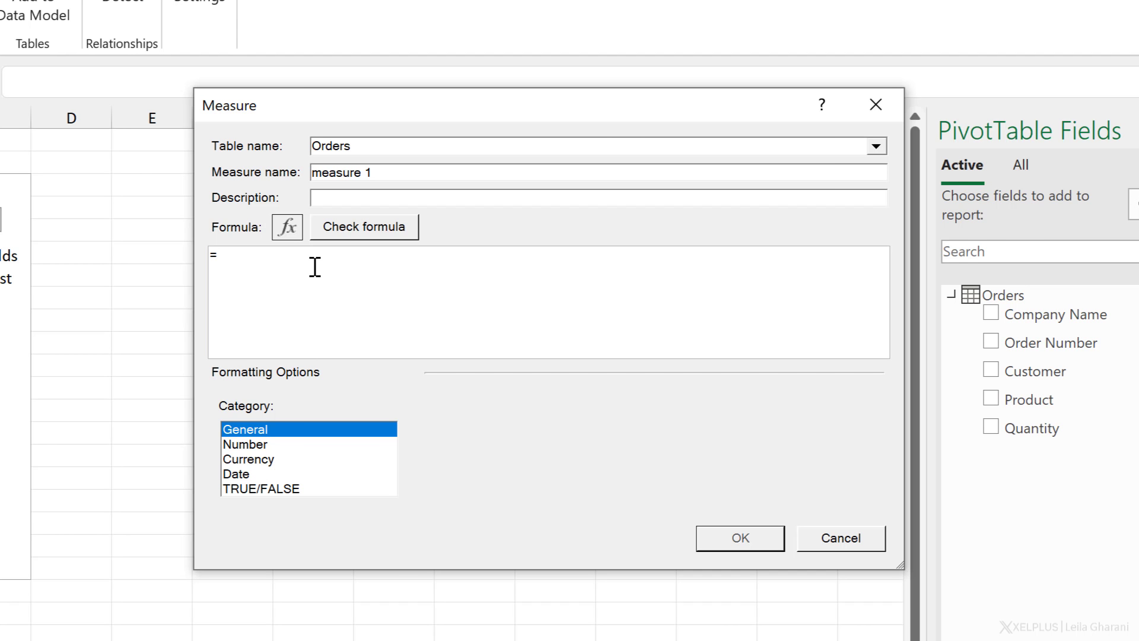
pyautogui.moveTo(393, 172); pyautogui.dragTo(279, 172)
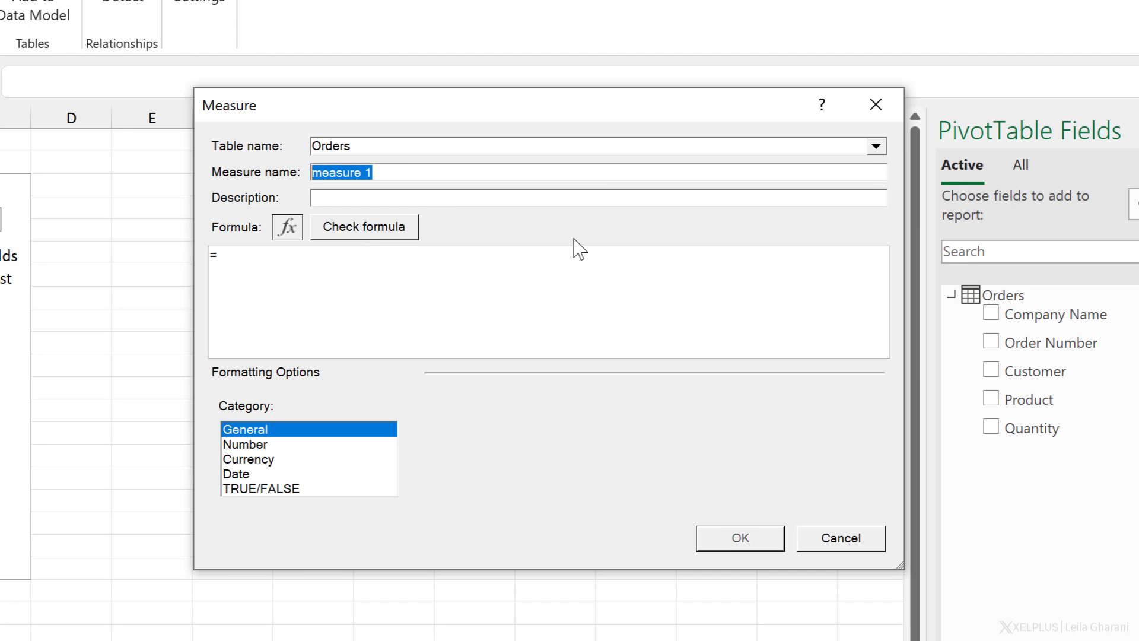
pyautogui.write('Num')
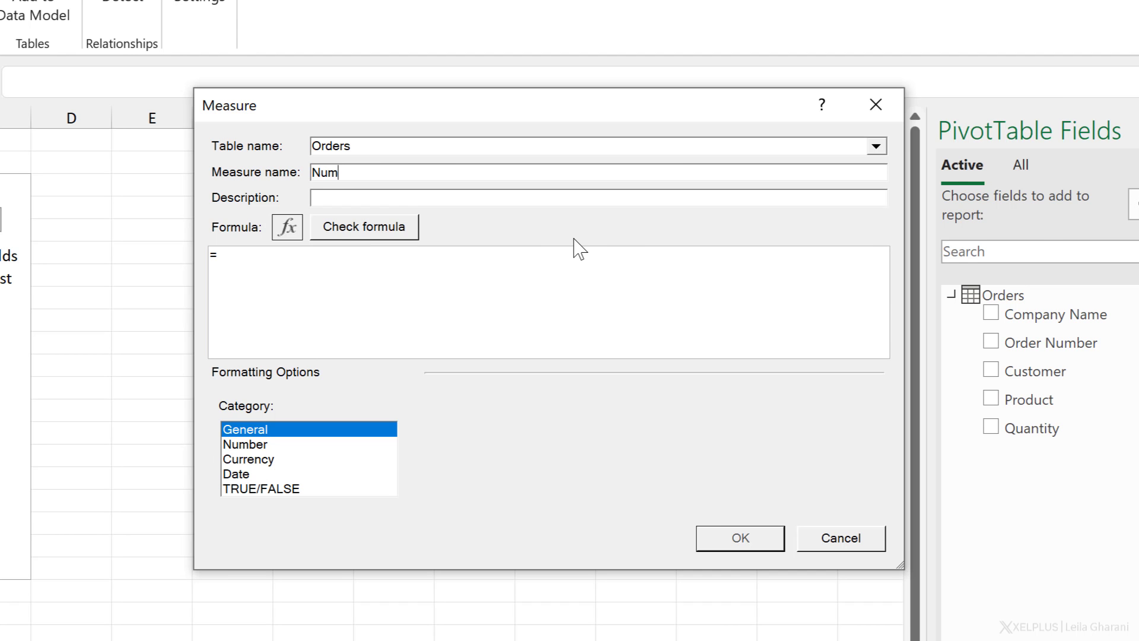
pyautogui.write('ber of Orders')
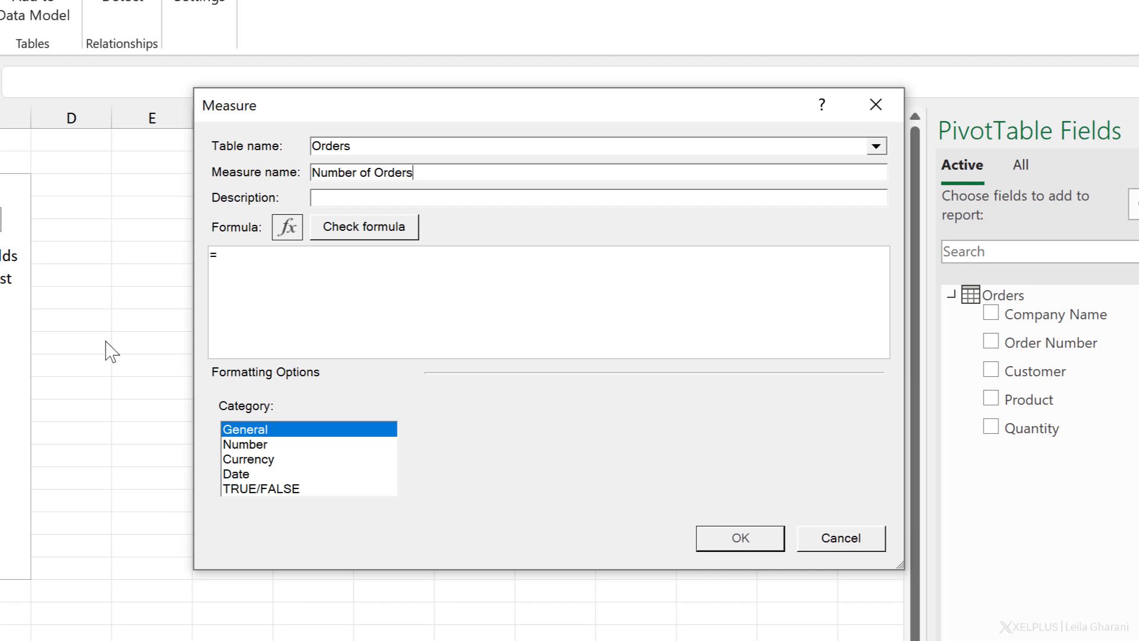
# - Define the Number of Orders measure with the formula =COUNTROWS(Orders) and save it
pyautogui.click(315, 267)
pyautogui.write('coun')
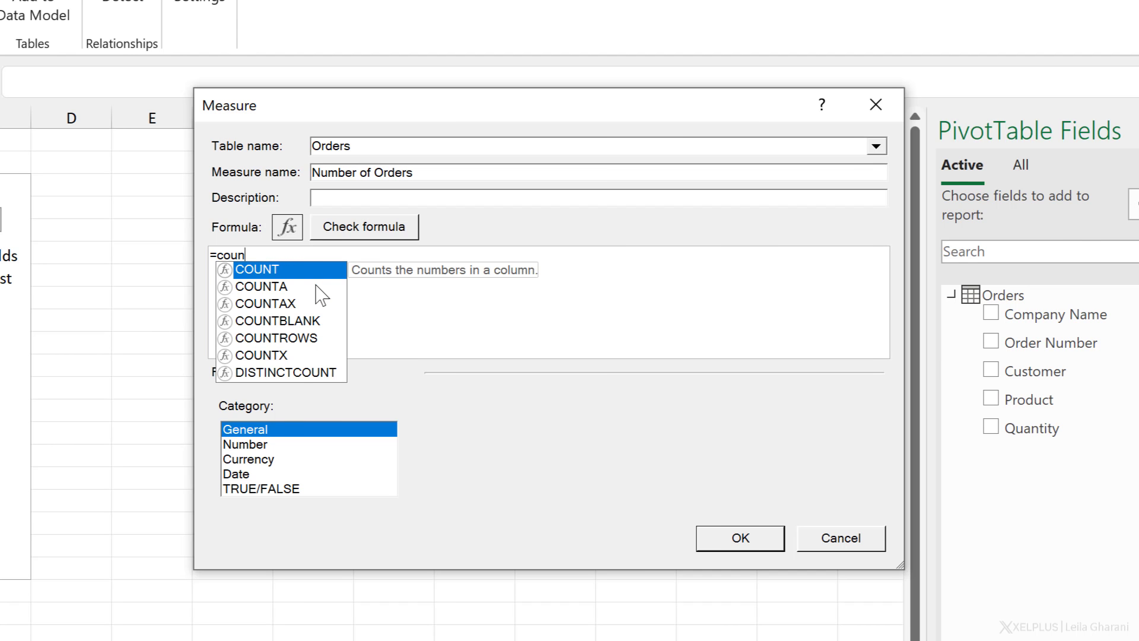
pyautogui.click(321, 339)
pyautogui.doubleClick(321, 339)
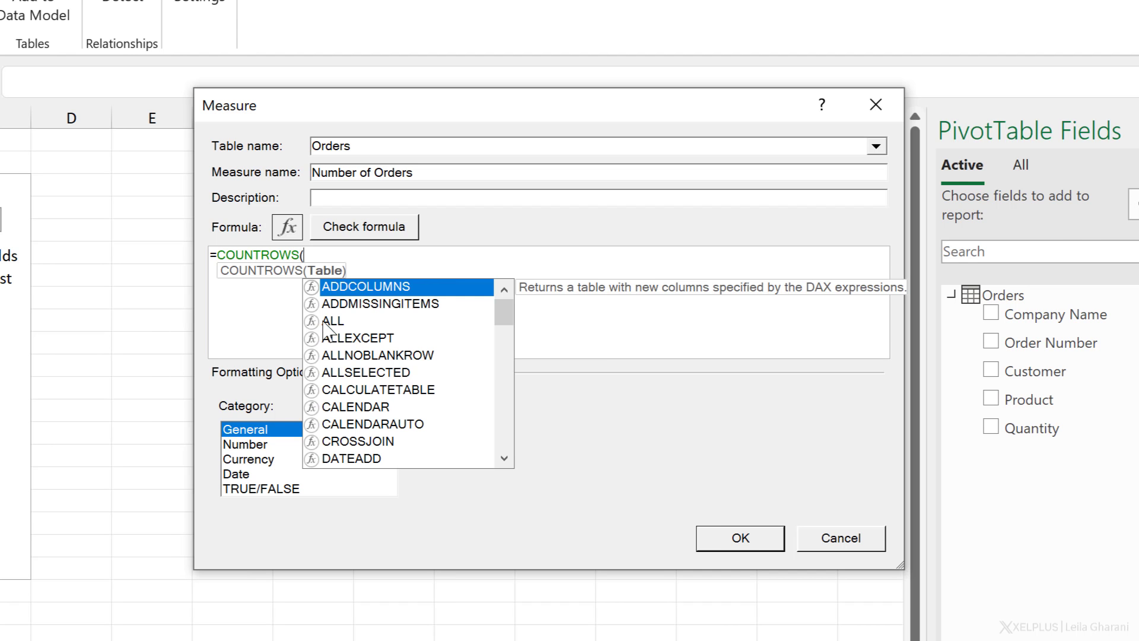
pyautogui.keyDown('ctrl'); pyautogui.scroll(1, 275, 259); pyautogui.keyUp('ctrl')
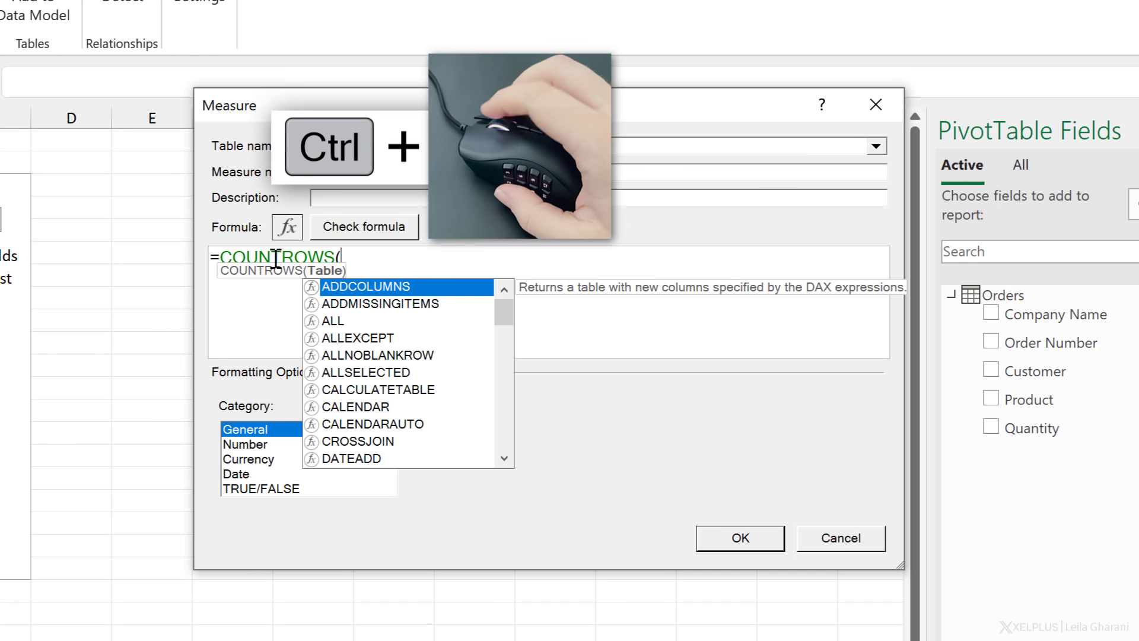
pyautogui.click(351, 260)
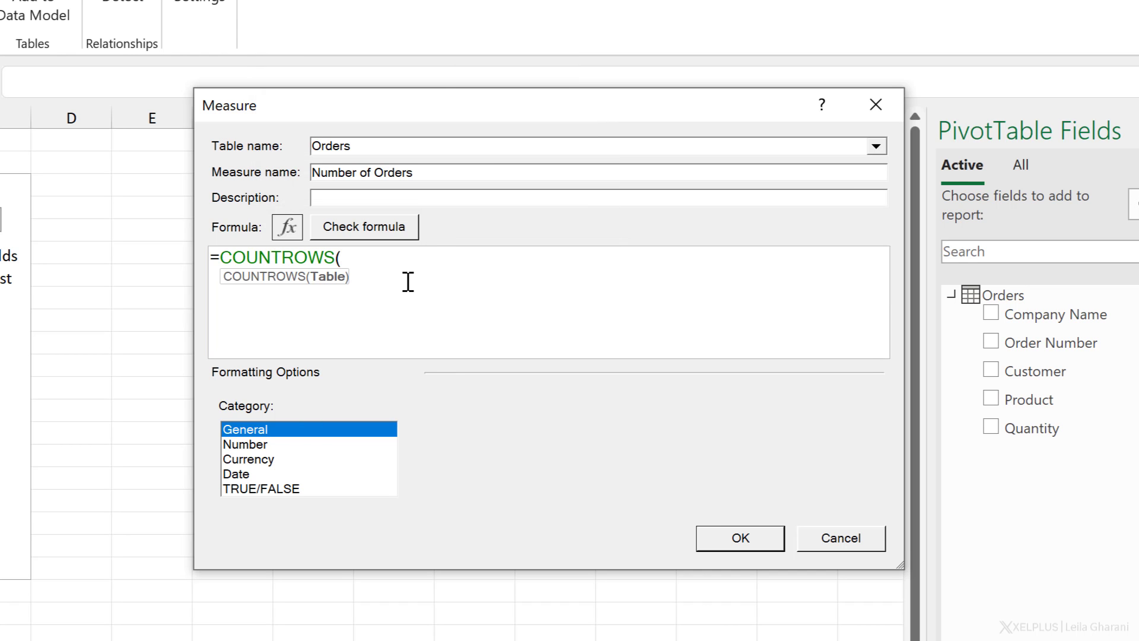
pyautogui.write('or')
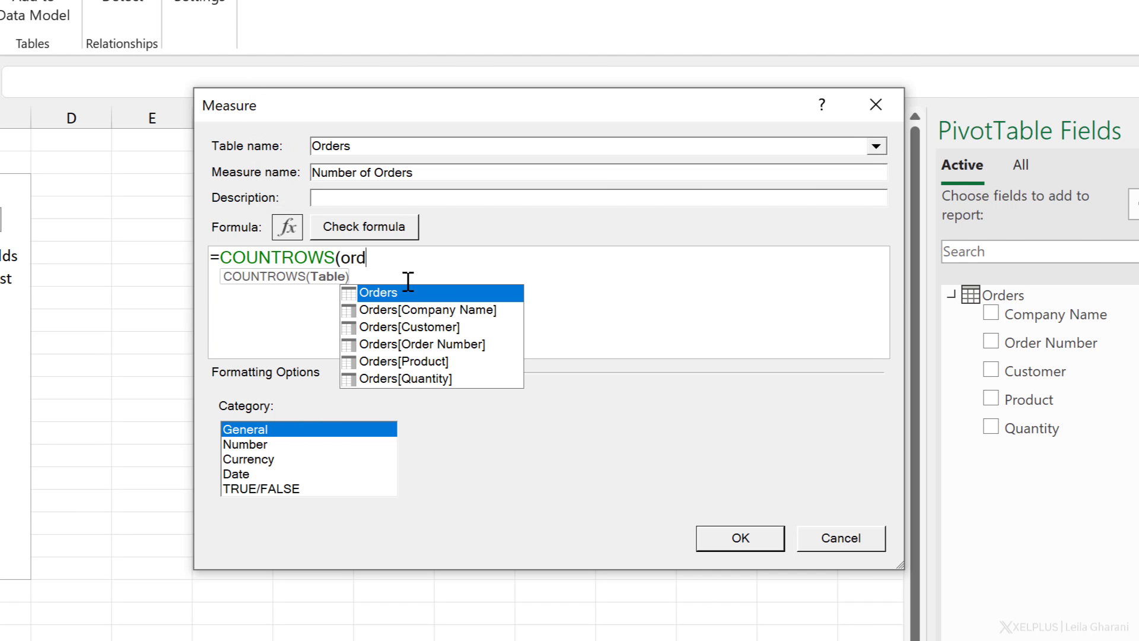
pyautogui.write('d')
pyautogui.doubleClick(403, 292)
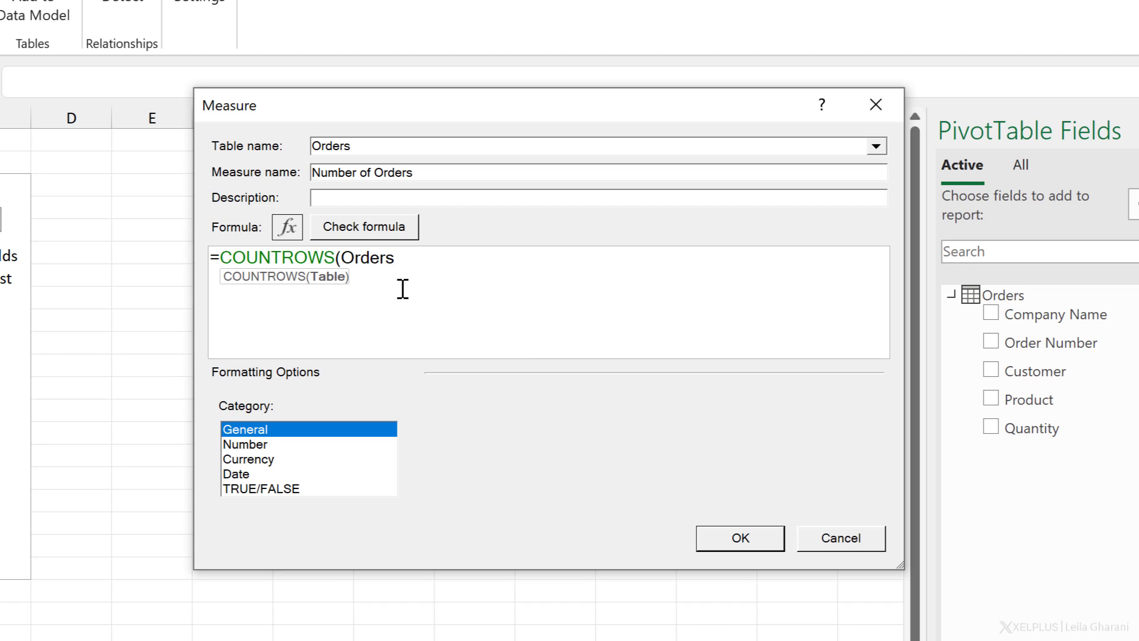
pyautogui.write(')')
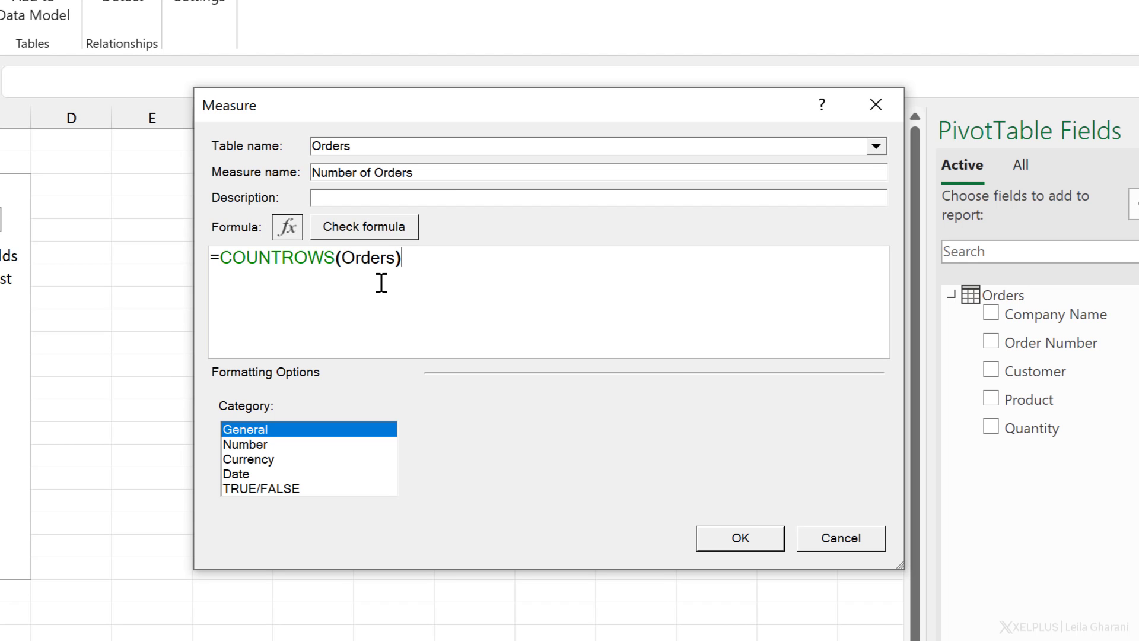
pyautogui.click(740, 538)
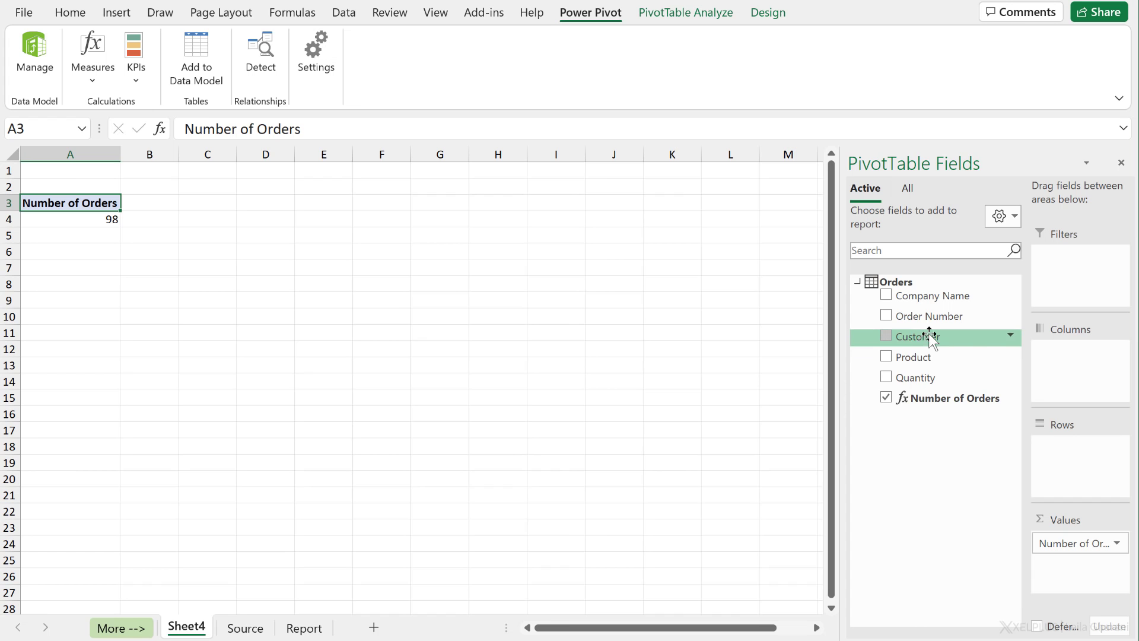
# - Add the Company Name field to the rows of the PivotTable
pyautogui.moveTo(930, 303); pyautogui.dragTo(1068, 454)
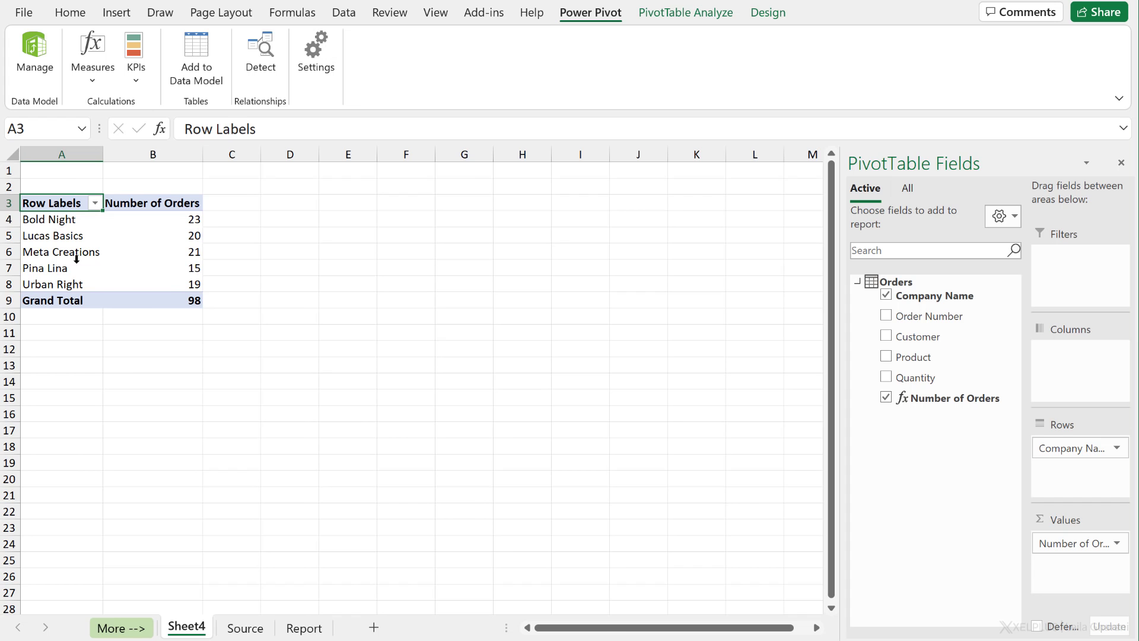
# - Create a measure named Distinct Count of Product with the formula =DISTINCTCOUNT(Orders[Product])
pyautogui.click(89, 77)
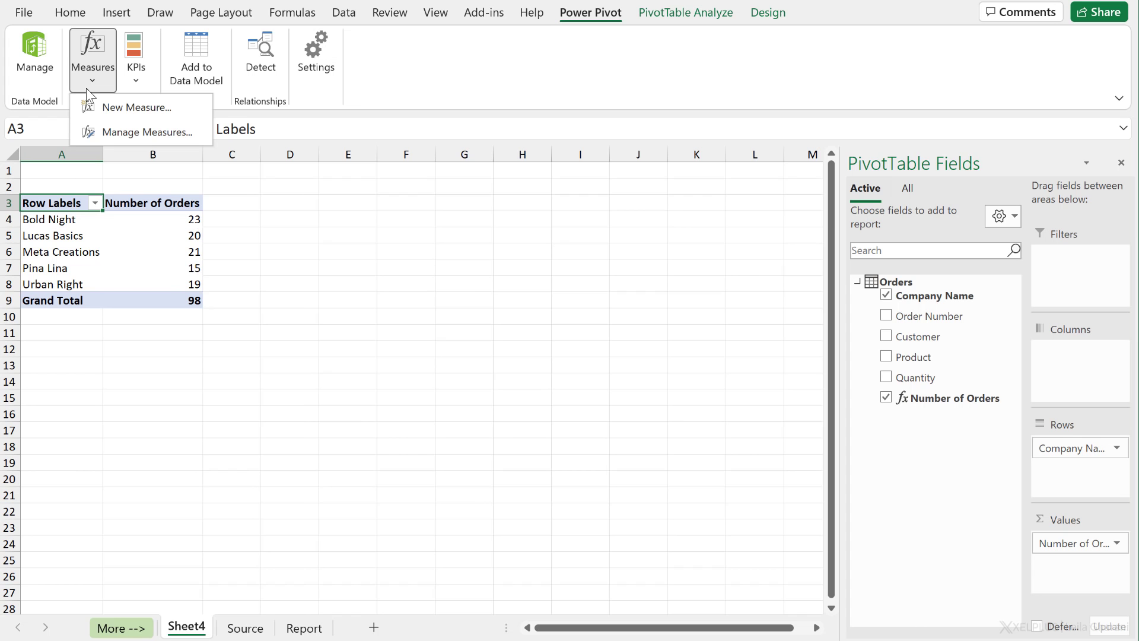
pyautogui.click(103, 106)
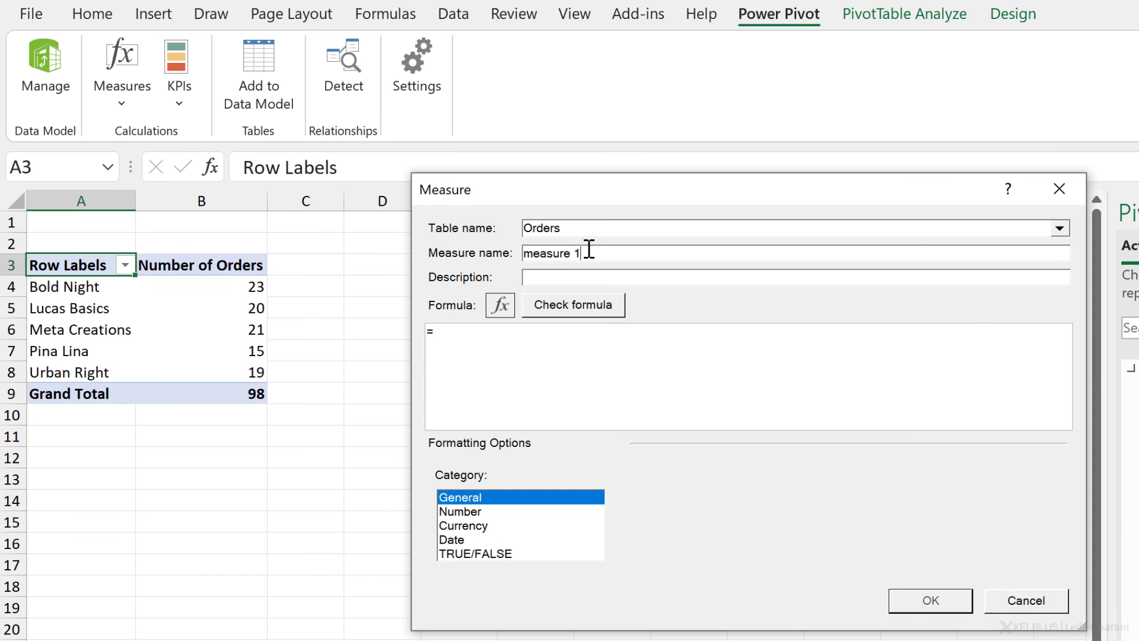
pyautogui.moveTo(519, 223); pyautogui.dragTo(453, 223)
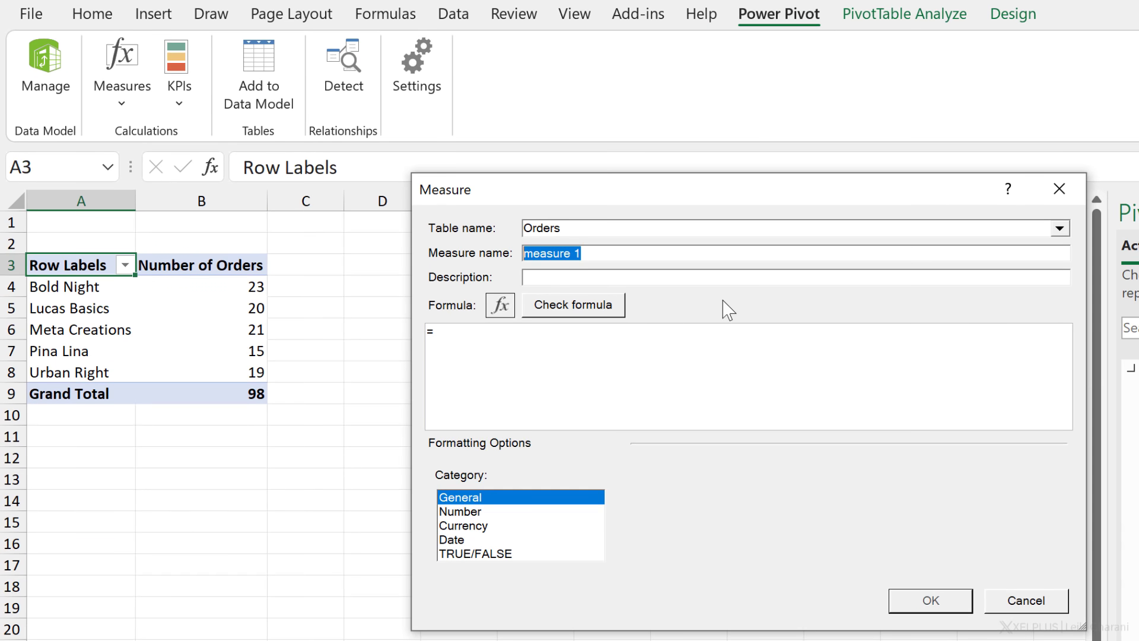
pyautogui.write('Distinct Count of Product')
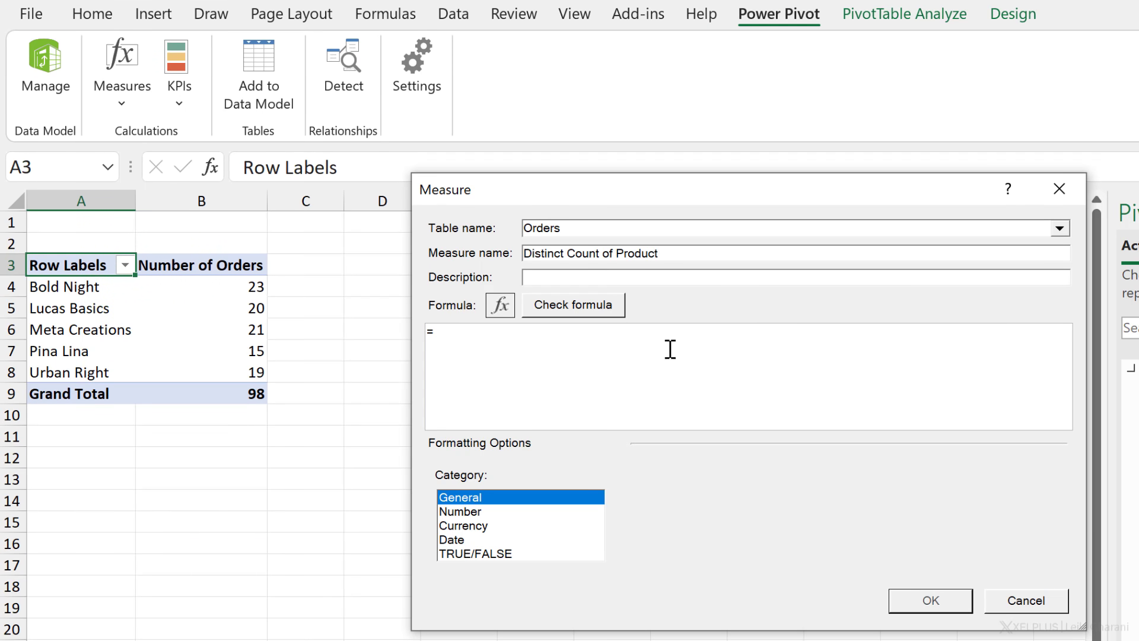
pyautogui.click(582, 348)
pyautogui.write('dist')
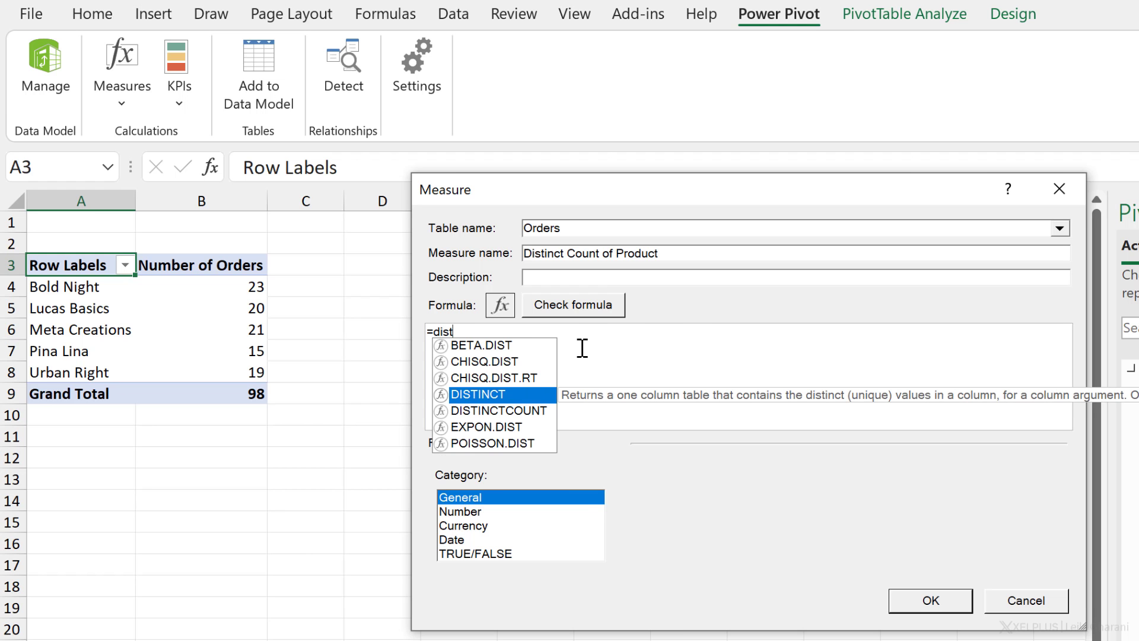
pyautogui.doubleClick(517, 409)
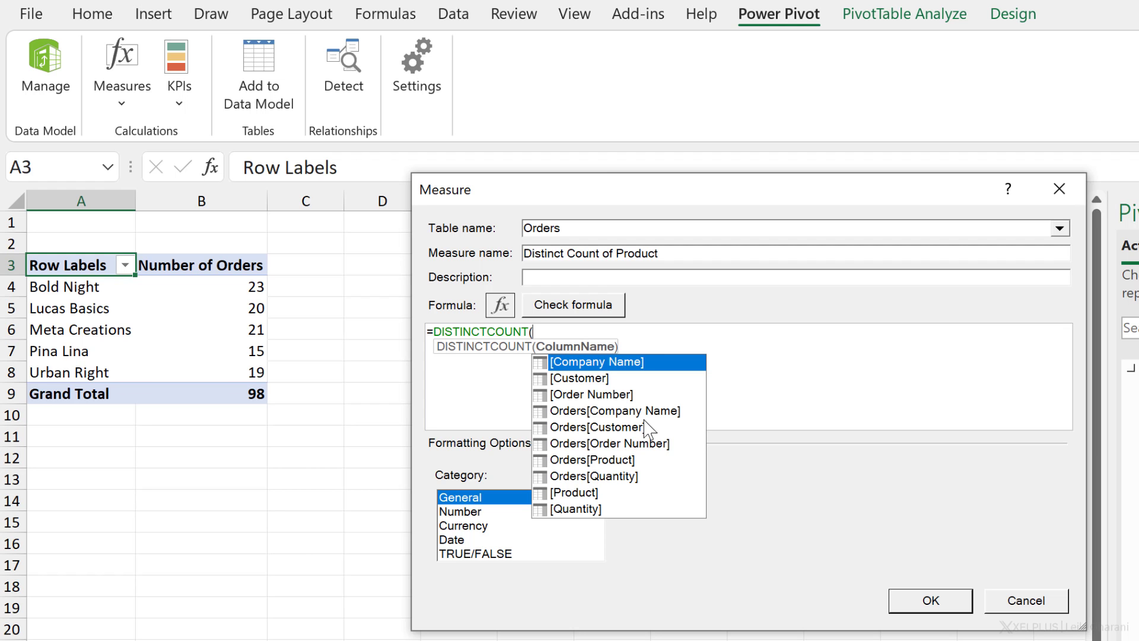
pyautogui.doubleClick(627, 460)
pyautogui.write(')')
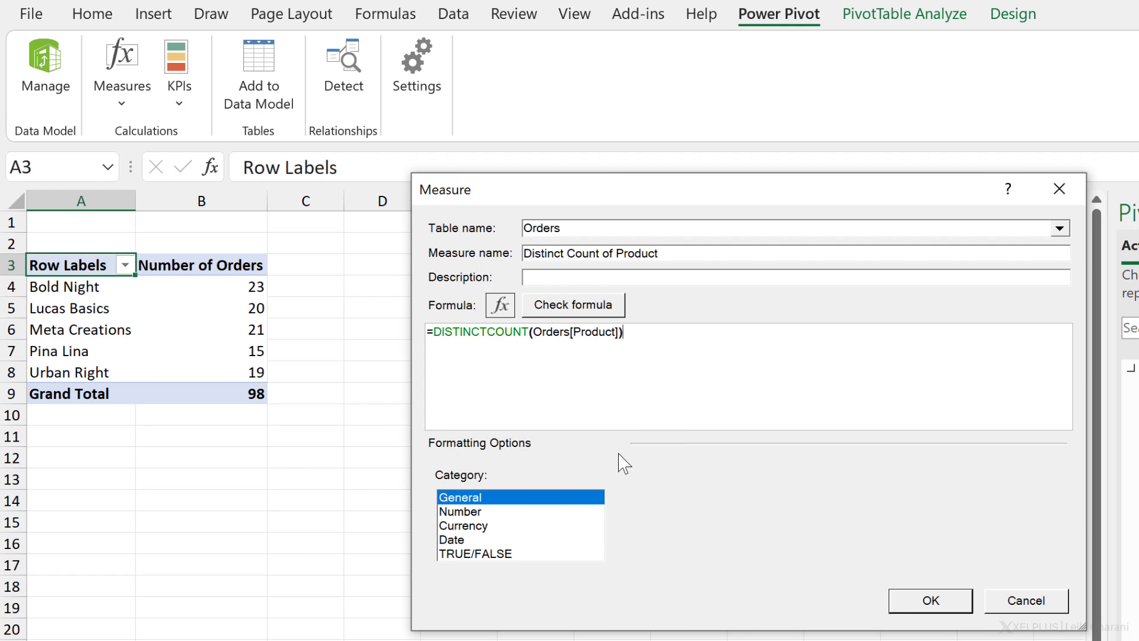
pyautogui.click(931, 600)
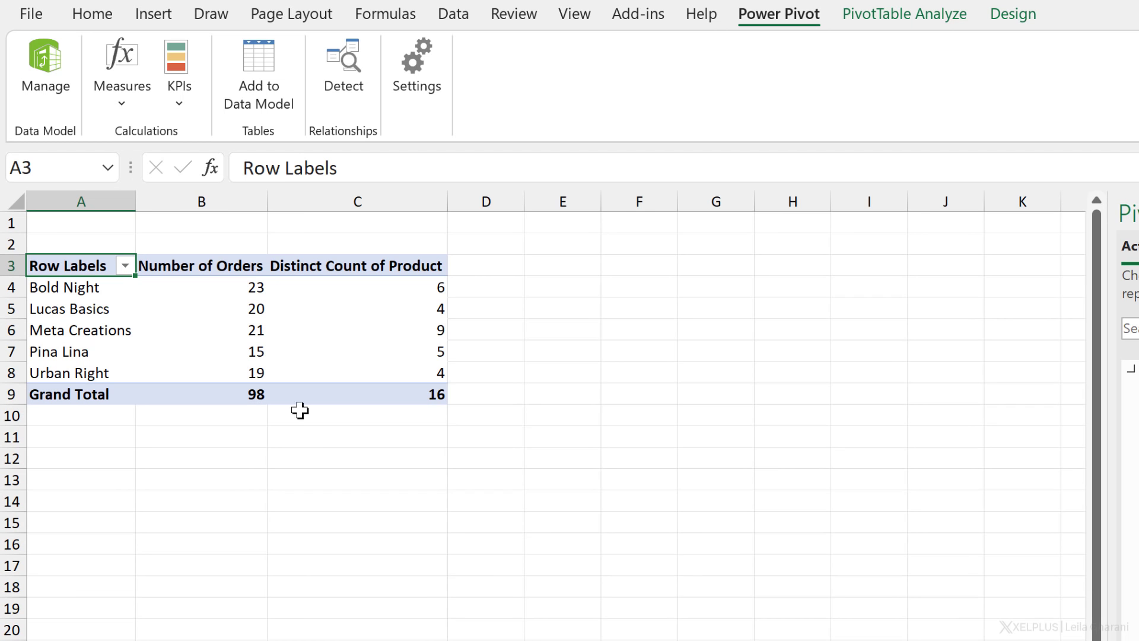
# - Create a measure named Total Quantity with the formula =SUM(Orders[Quantity])
pyautogui.click(118, 105)
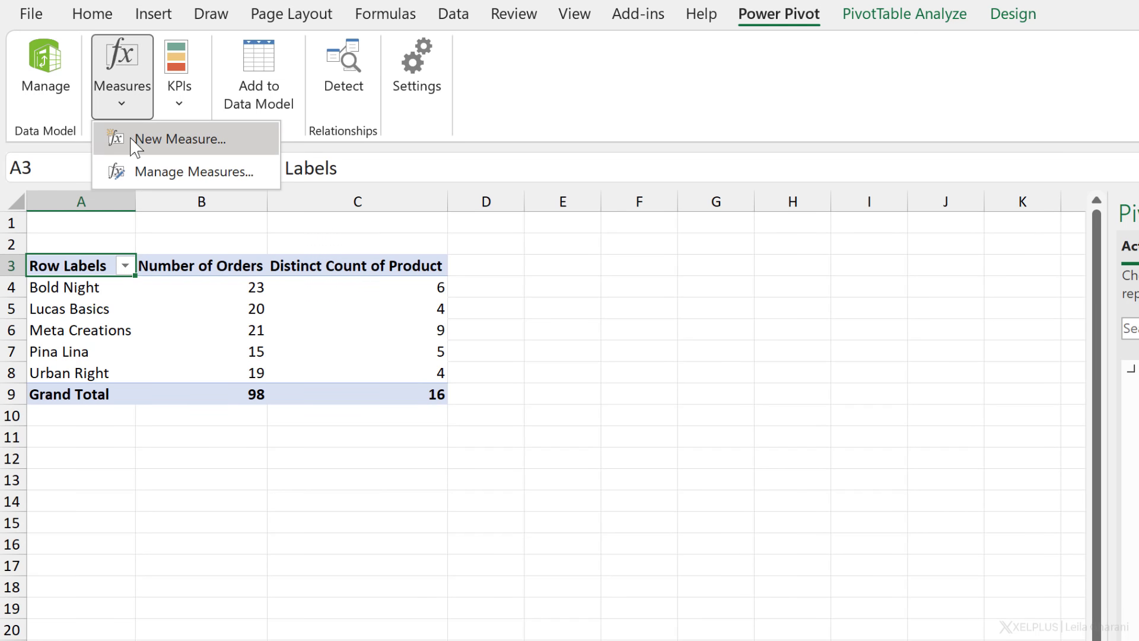
pyautogui.click(136, 140)
pyautogui.moveTo(589, 253); pyautogui.dragTo(515, 256)
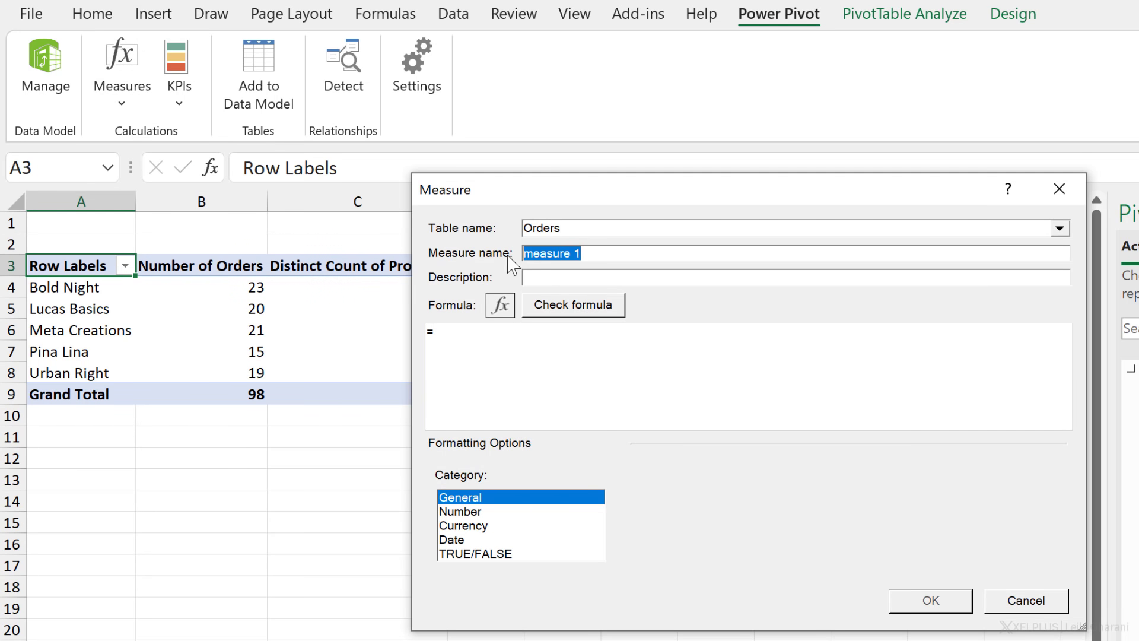
pyautogui.write('Total Quantity')
pyautogui.click(507, 340)
pyautogui.write('sum(')
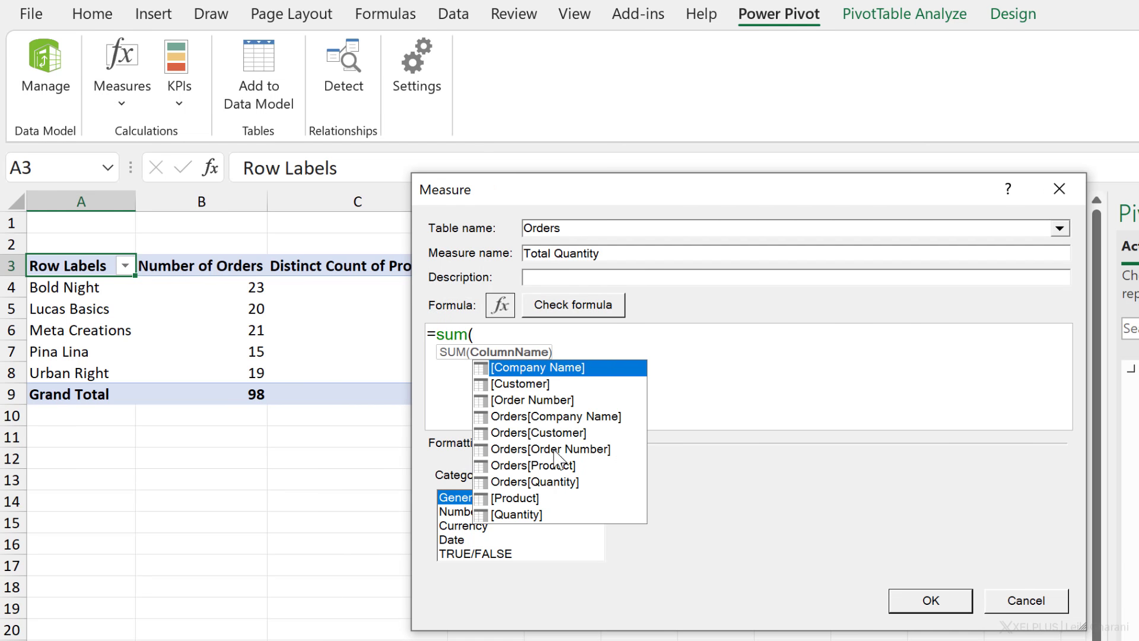
pyautogui.doubleClick(545, 482)
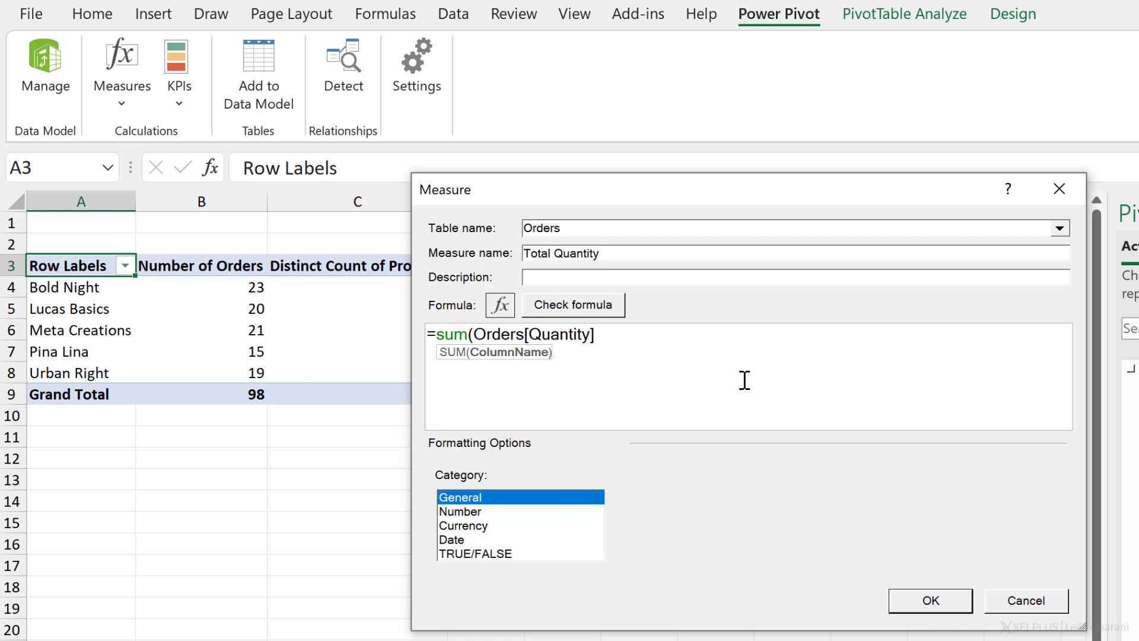
pyautogui.write(')')
pyautogui.click(931, 600)
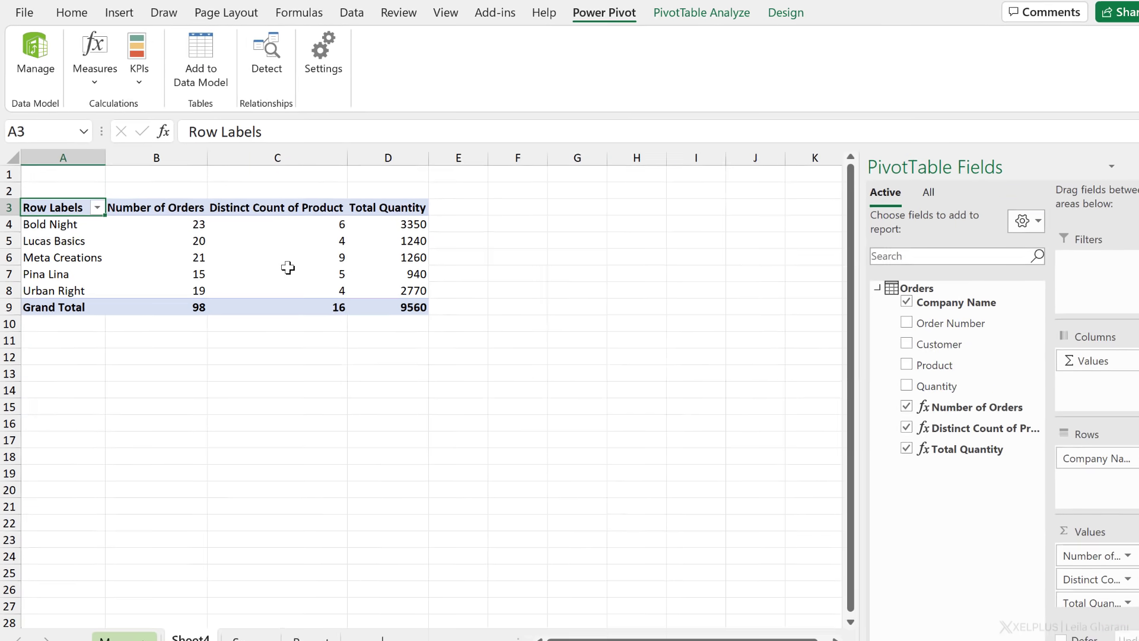
pyautogui.moveTo(168, 264)
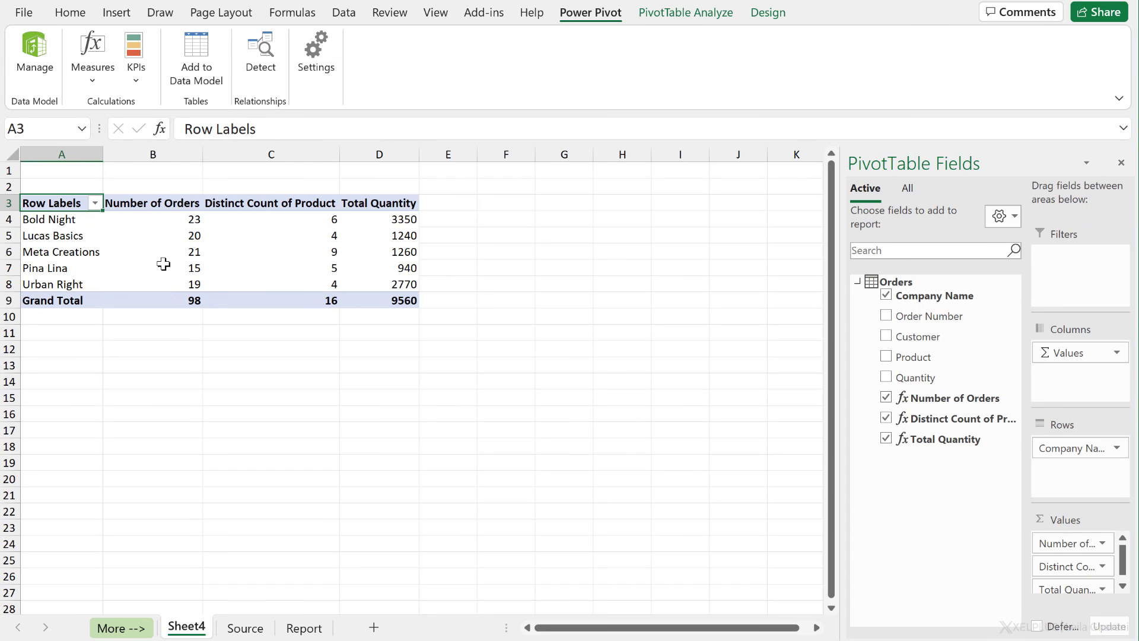
pyautogui.moveTo(395, 238)
pyautogui.moveTo(178, 205); pyautogui.dragTo(362, 202)
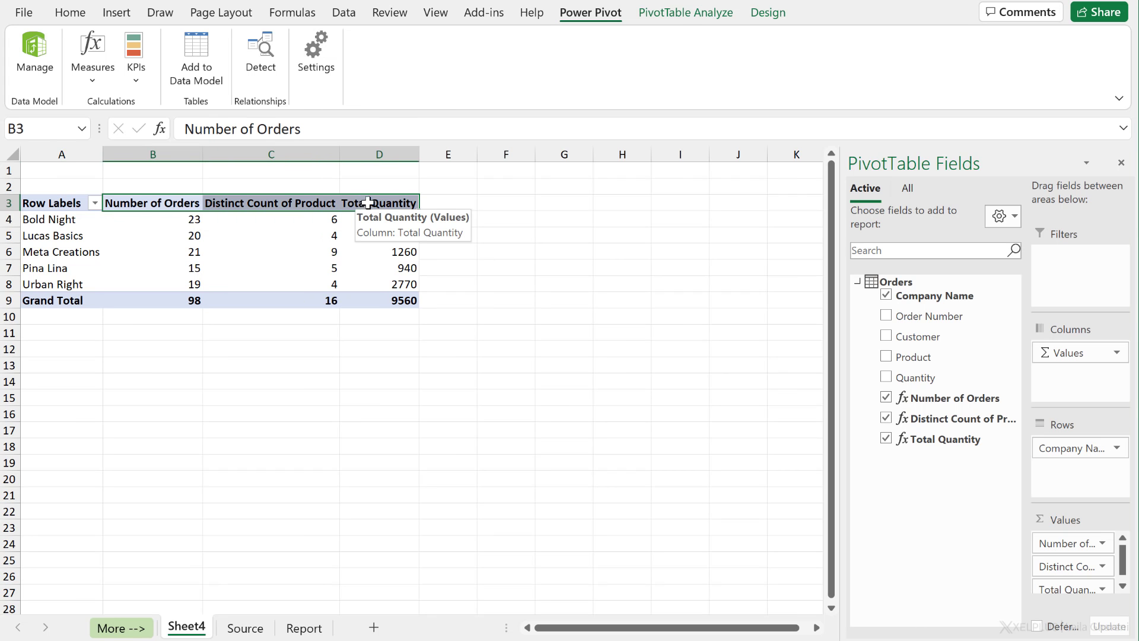
# - Enter the heading View in cell H1, beside the PivotTable
pyautogui.click(622, 172)
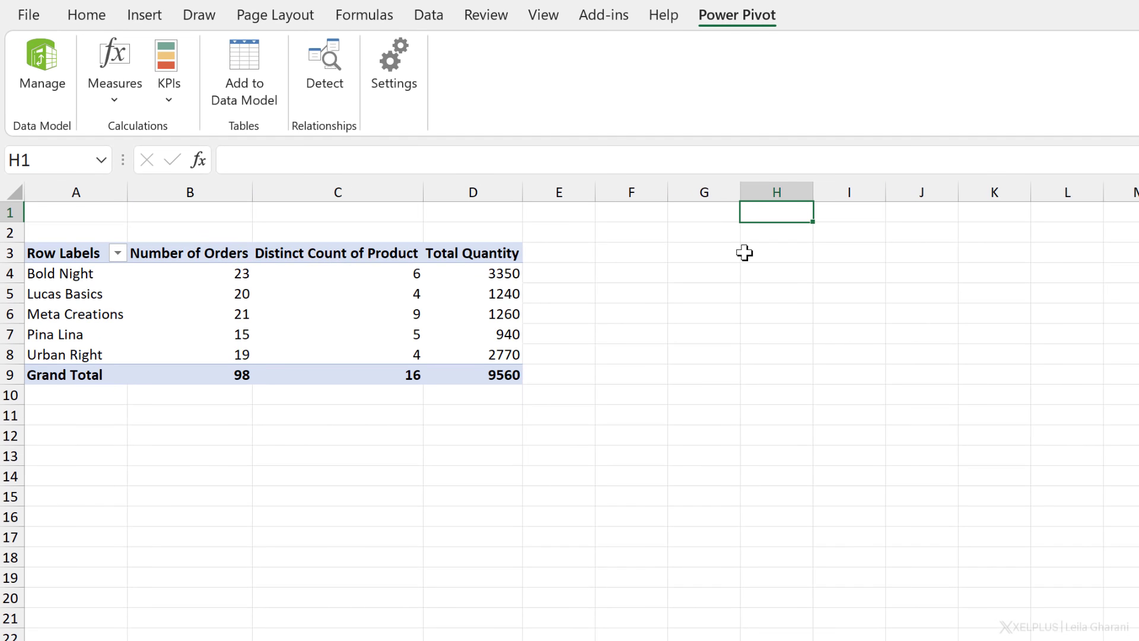
pyautogui.write('View')
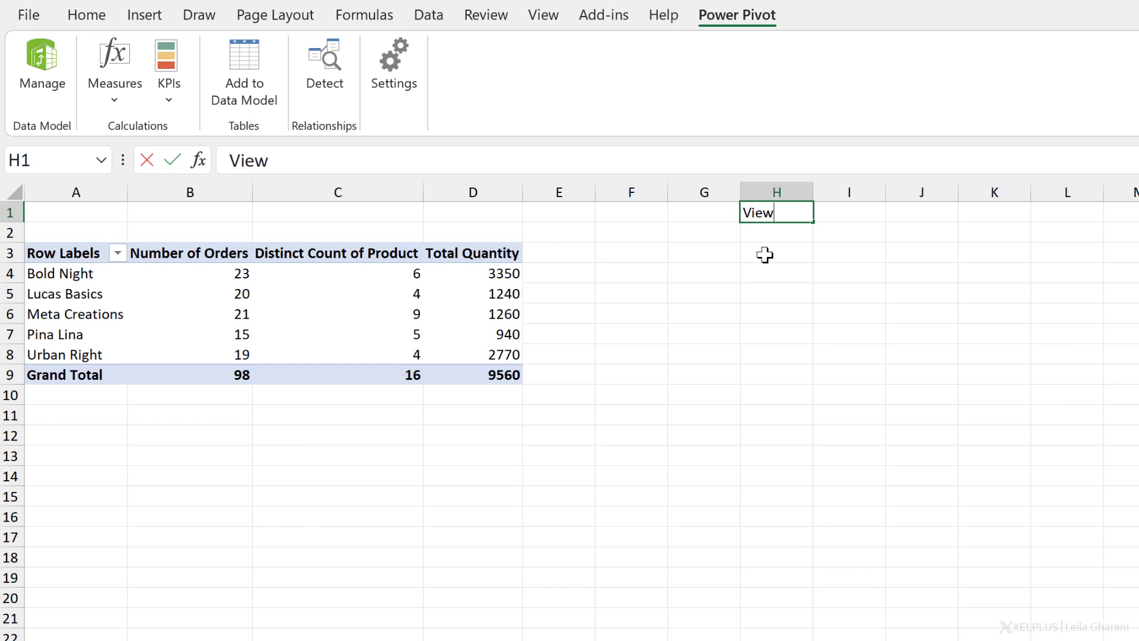
pyautogui.press('Return')
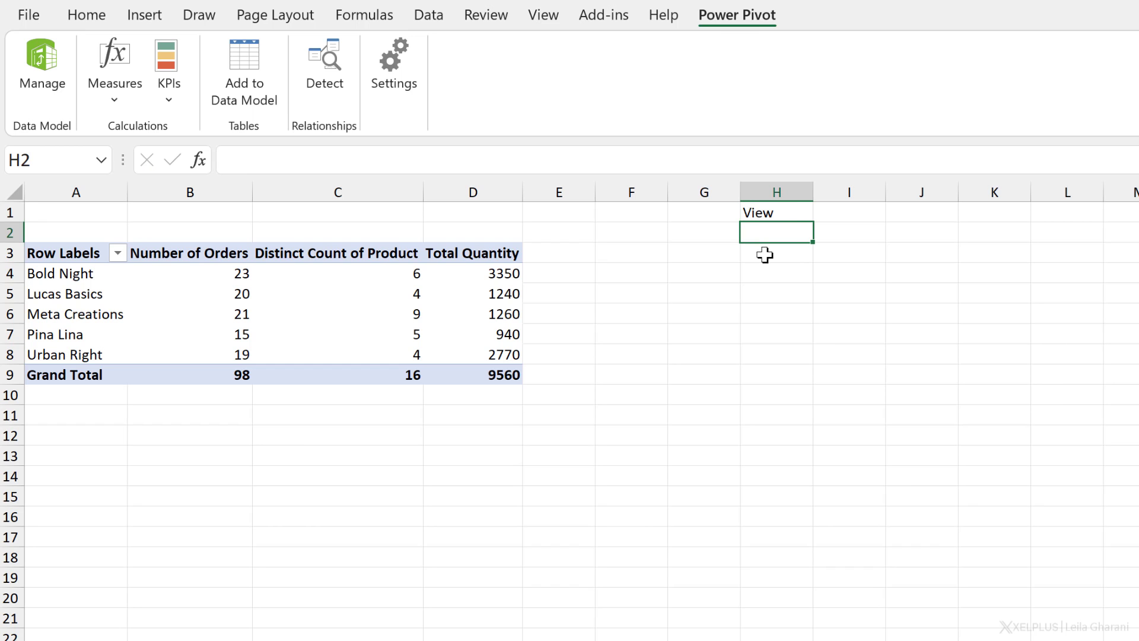
# - List Number of Orders, Product Count and Quantity Sold under the View heading in cells H2 to H4
pyautogui.write('Number of Orders')
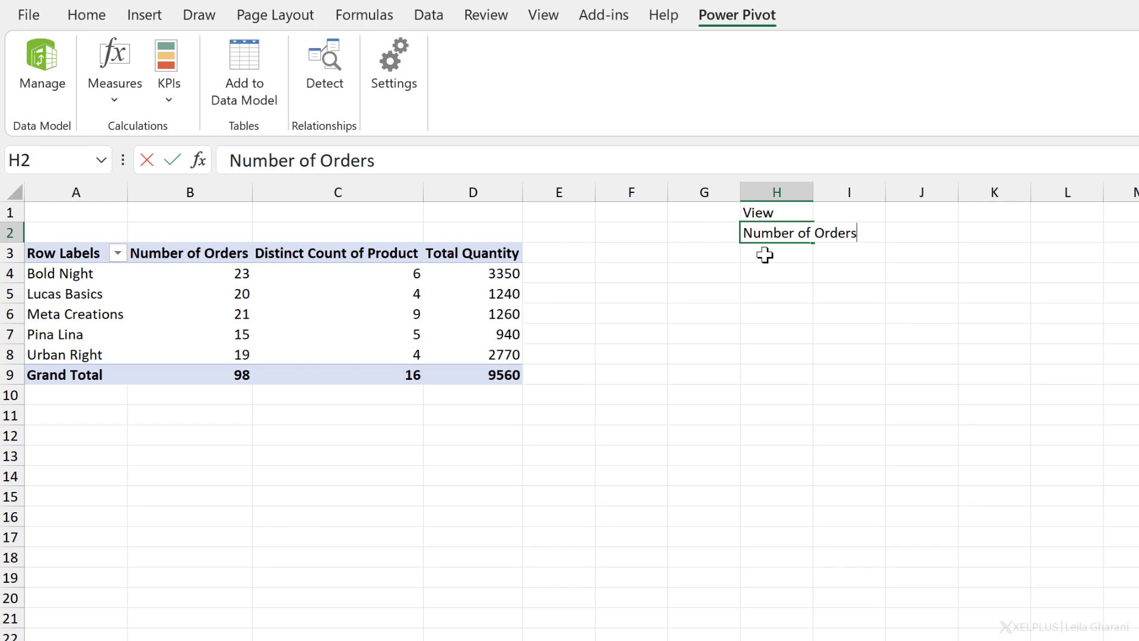
pyautogui.press('Return')
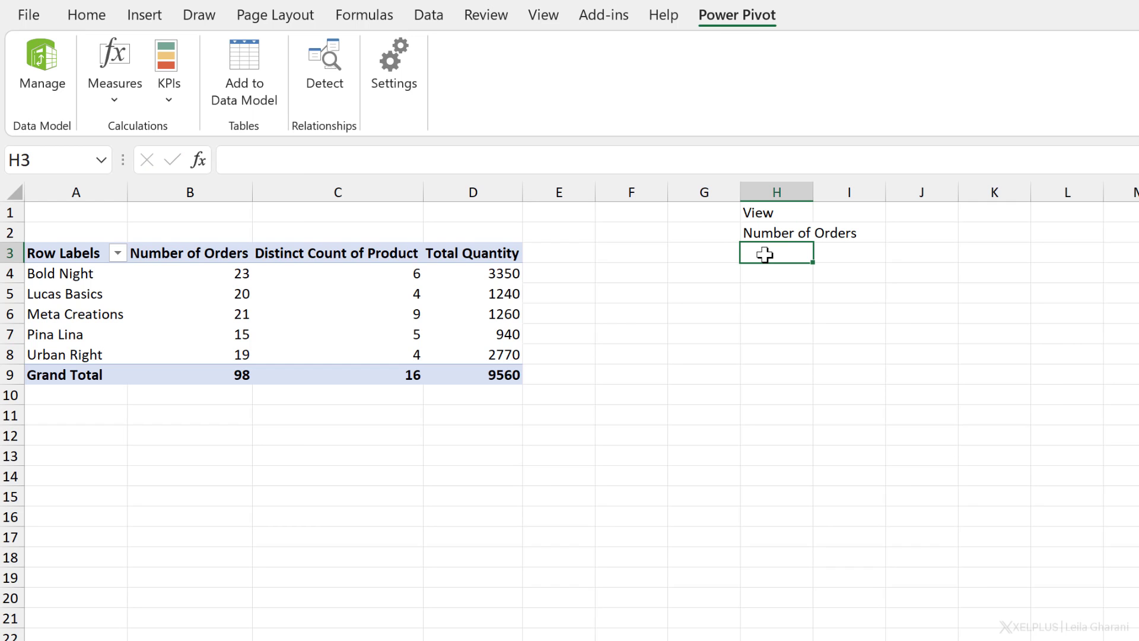
pyautogui.write('Product Count')
pyautogui.press('Return')
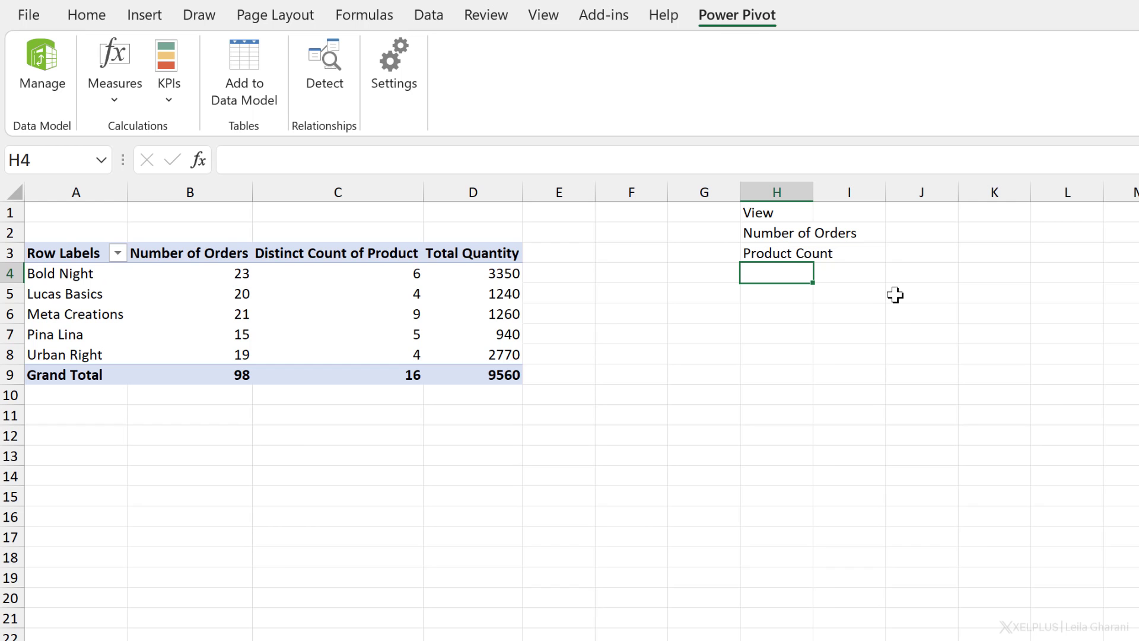
pyautogui.write('Quan')
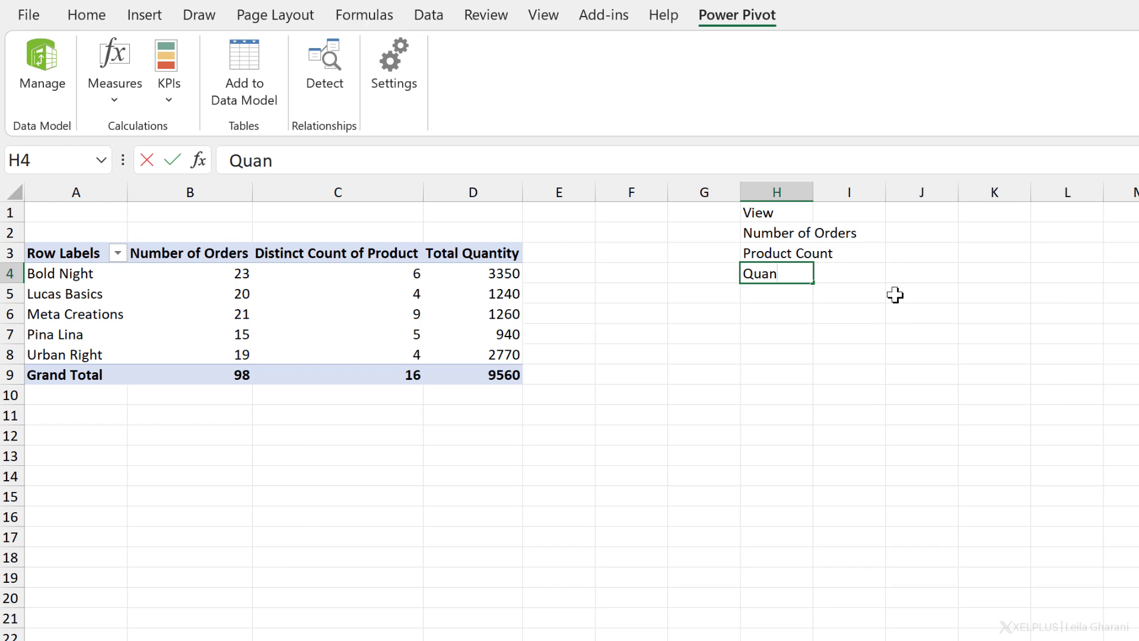
pyautogui.write('tity Sold')
pyautogui.press('Return')
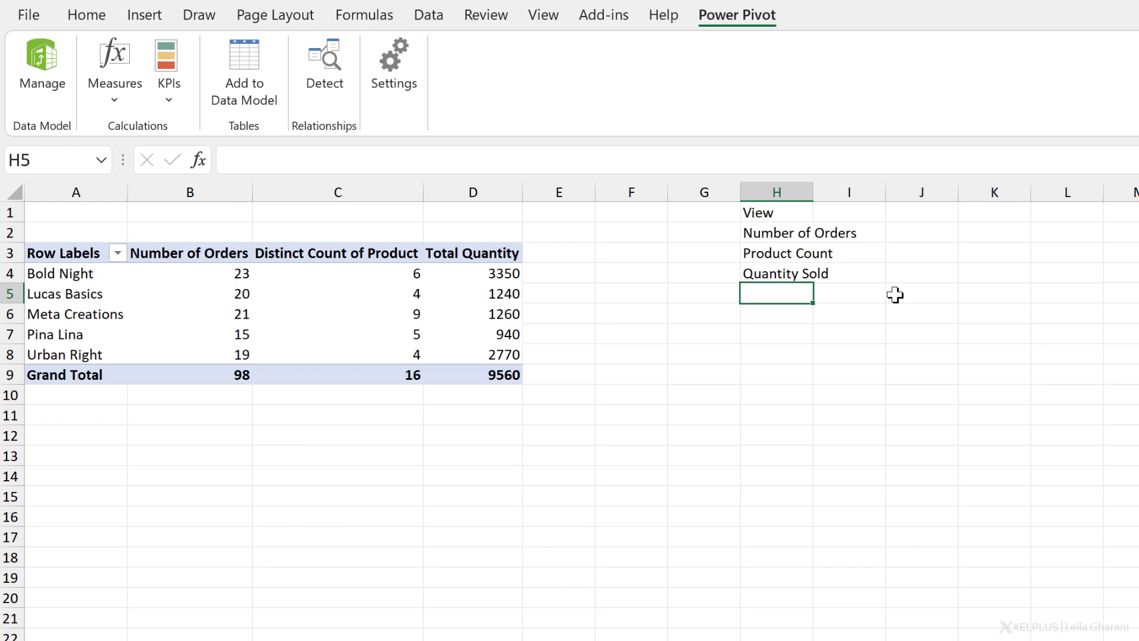
# - Convert the View list in H1:H4 into a table with headers
pyautogui.click(779, 238)
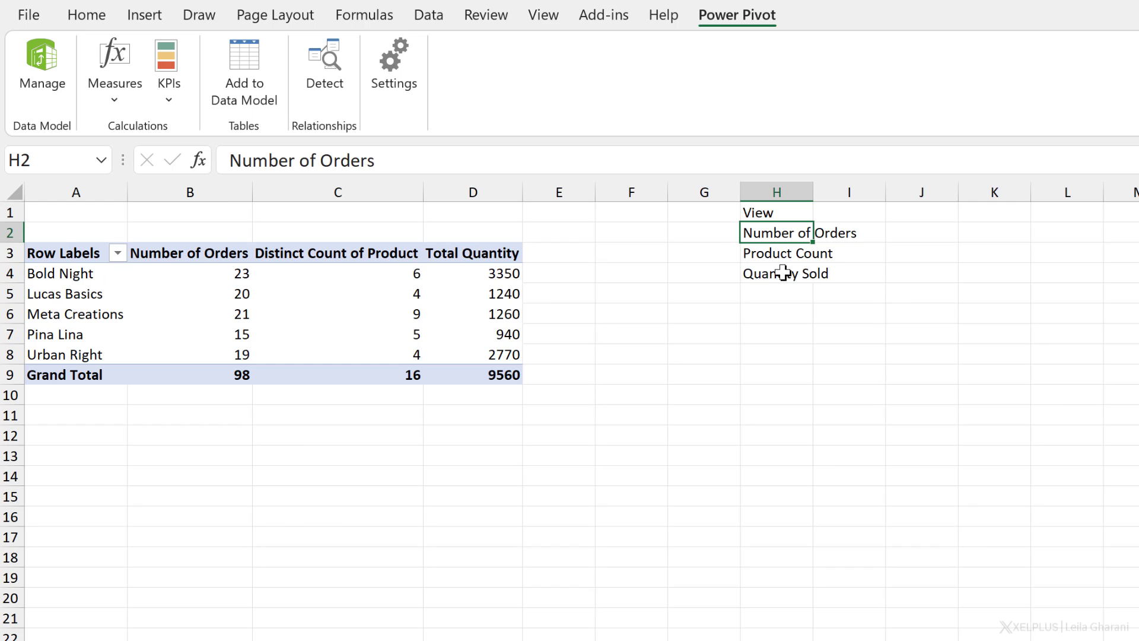
pyautogui.hotkey('ctrl', 't')
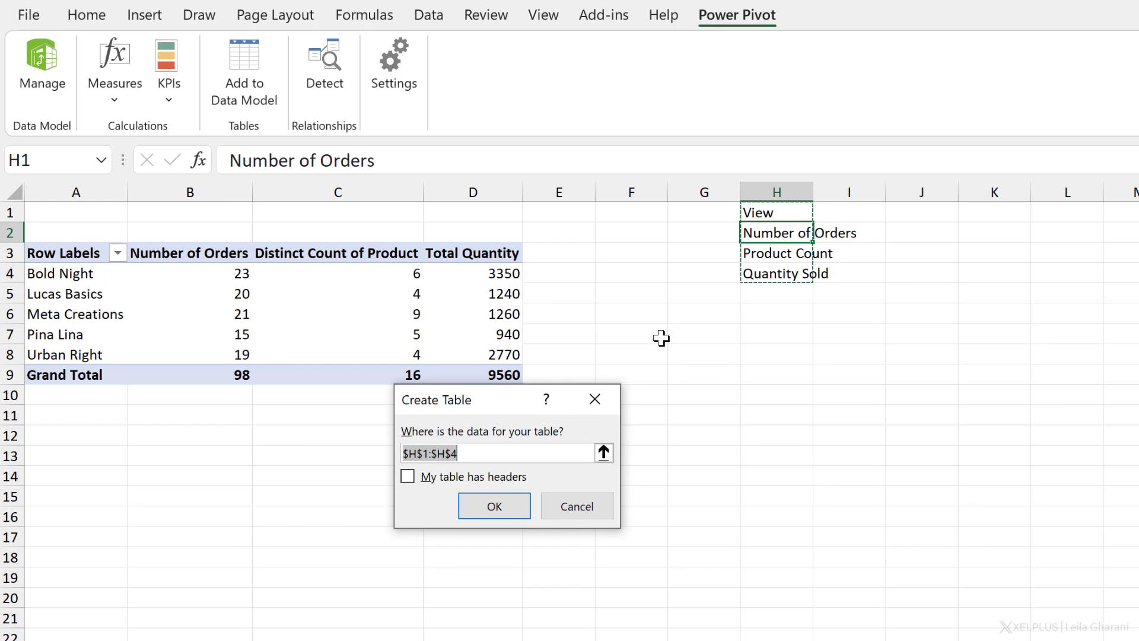
pyautogui.click(407, 476)
pyautogui.click(491, 502)
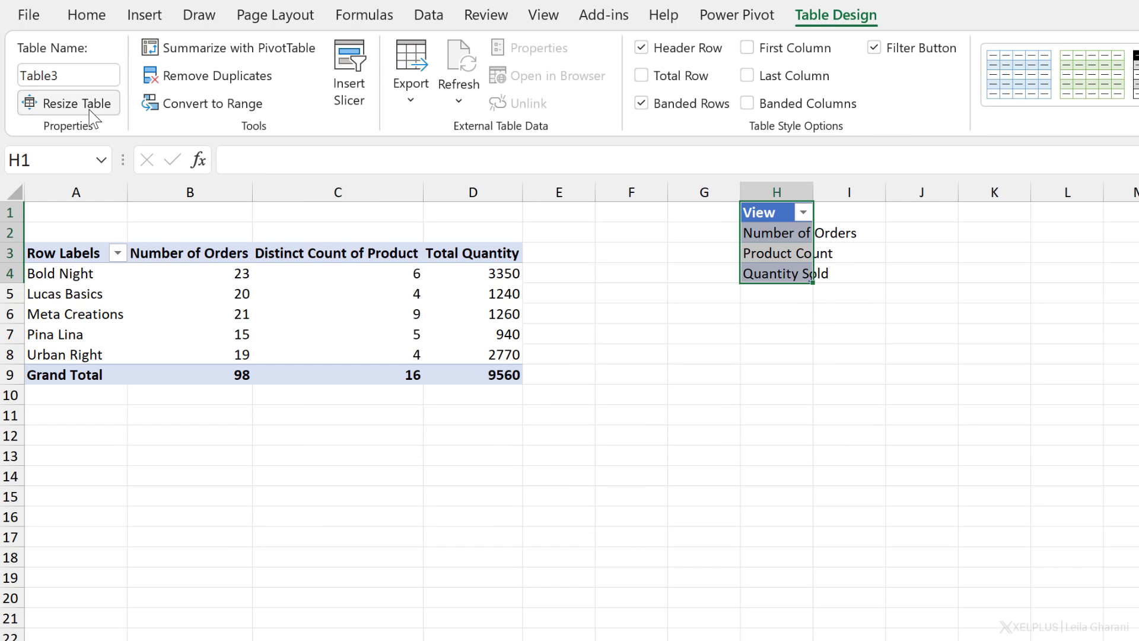
# - Name the new table View
pyautogui.click(85, 81)
pyautogui.write('View')
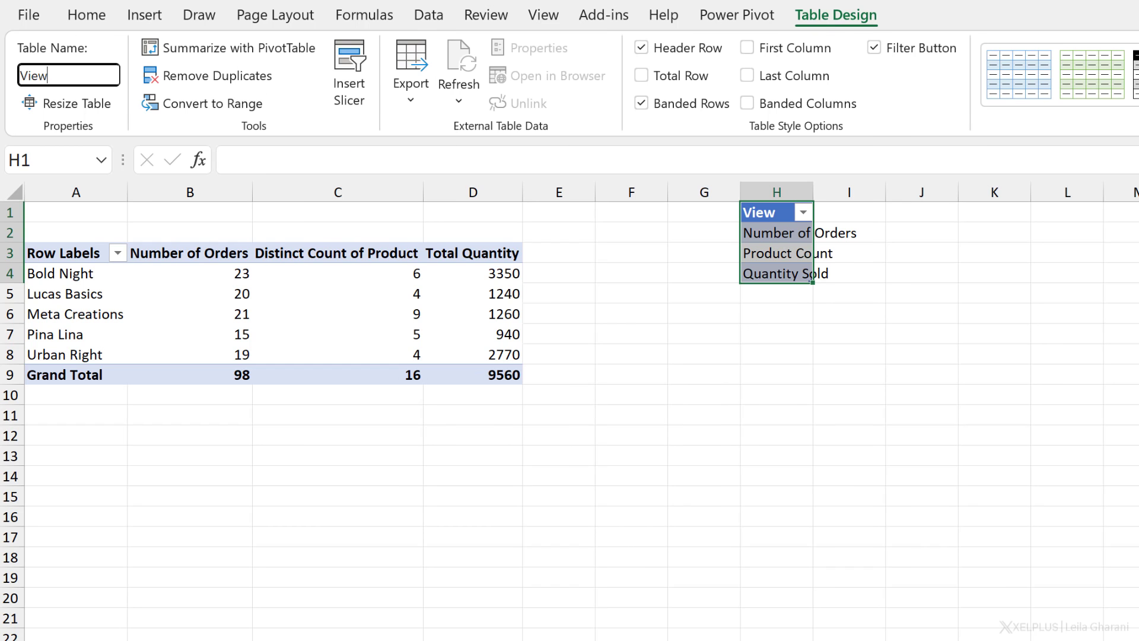
pyautogui.press('Return')
# - Add the View table to the Data Model and check the Orders table and its measures in the Power Pivot window
pyautogui.click(775, 198)
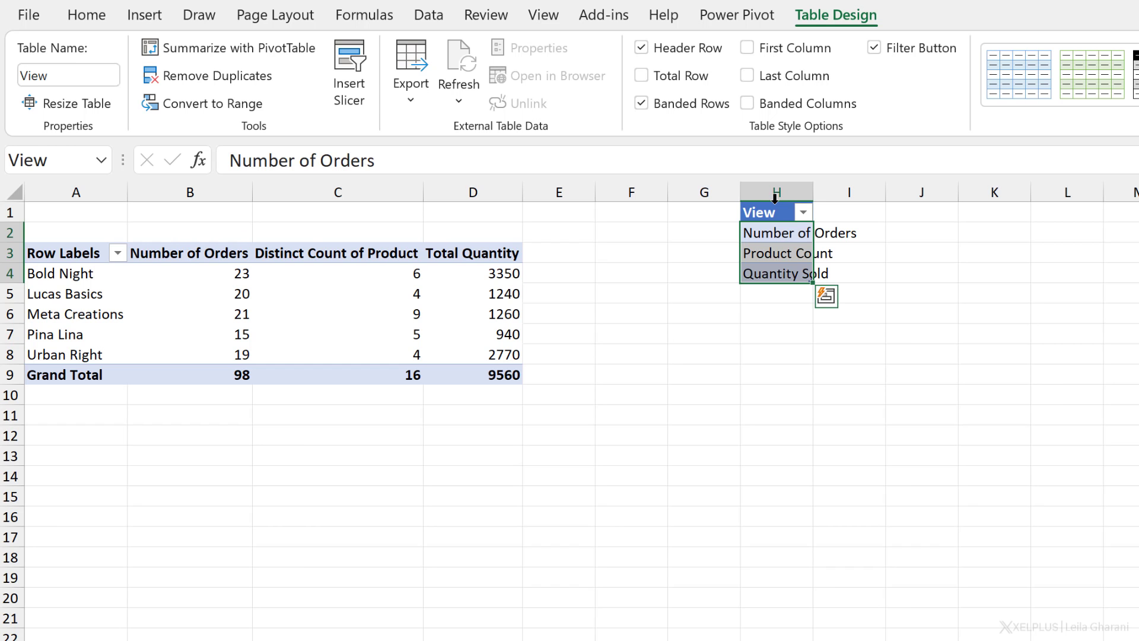
pyautogui.click(735, 17)
pyautogui.click(271, 98)
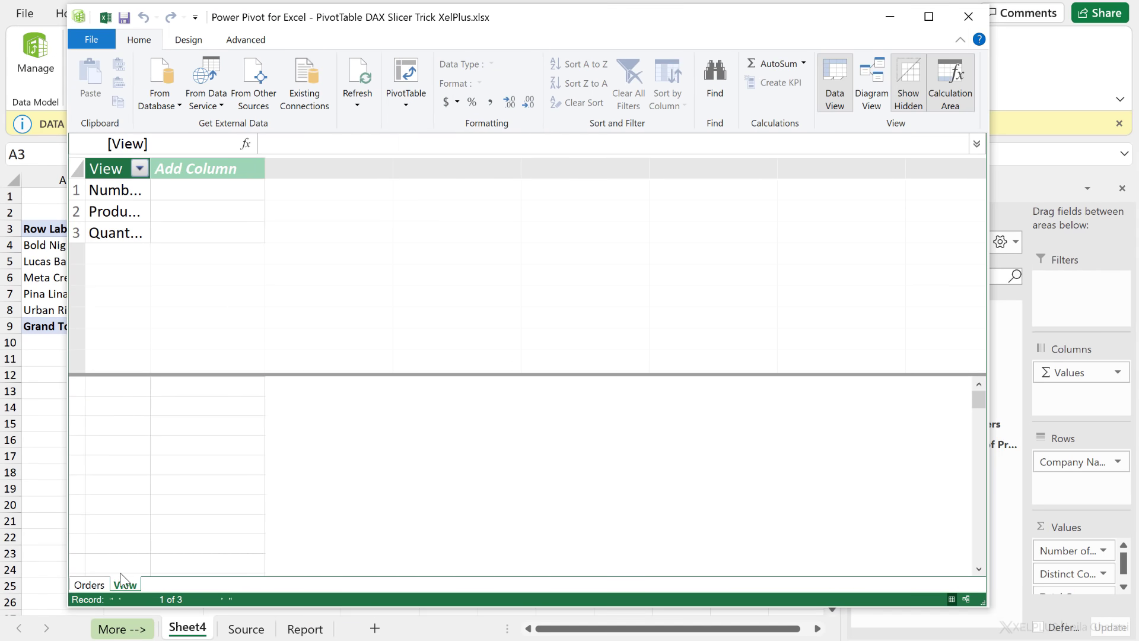
pyautogui.click(98, 586)
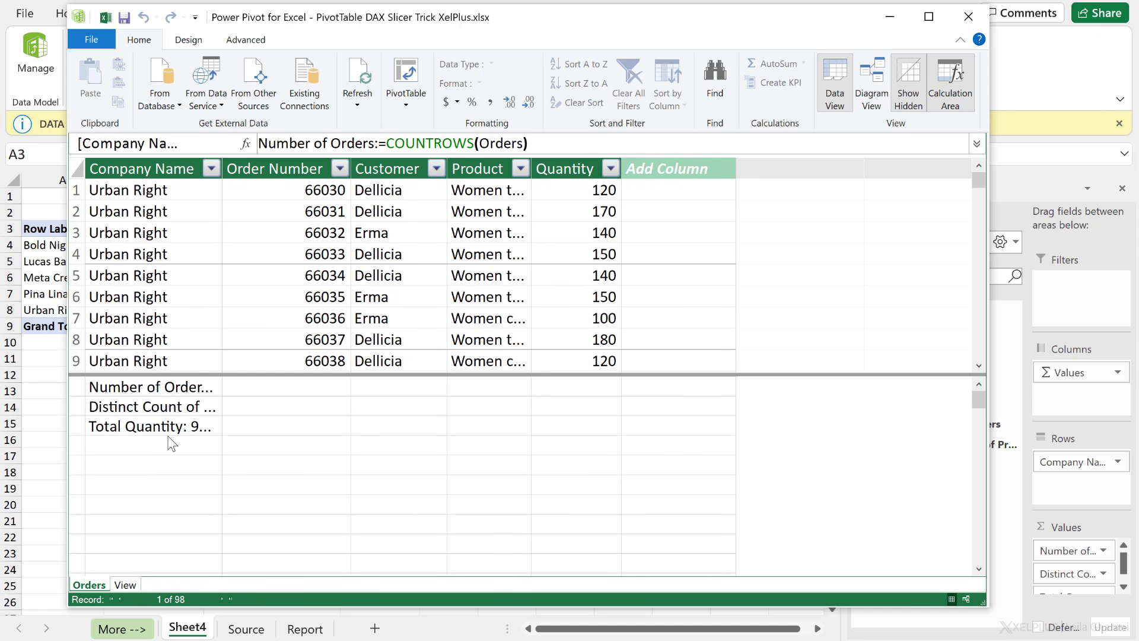
pyautogui.click(968, 16)
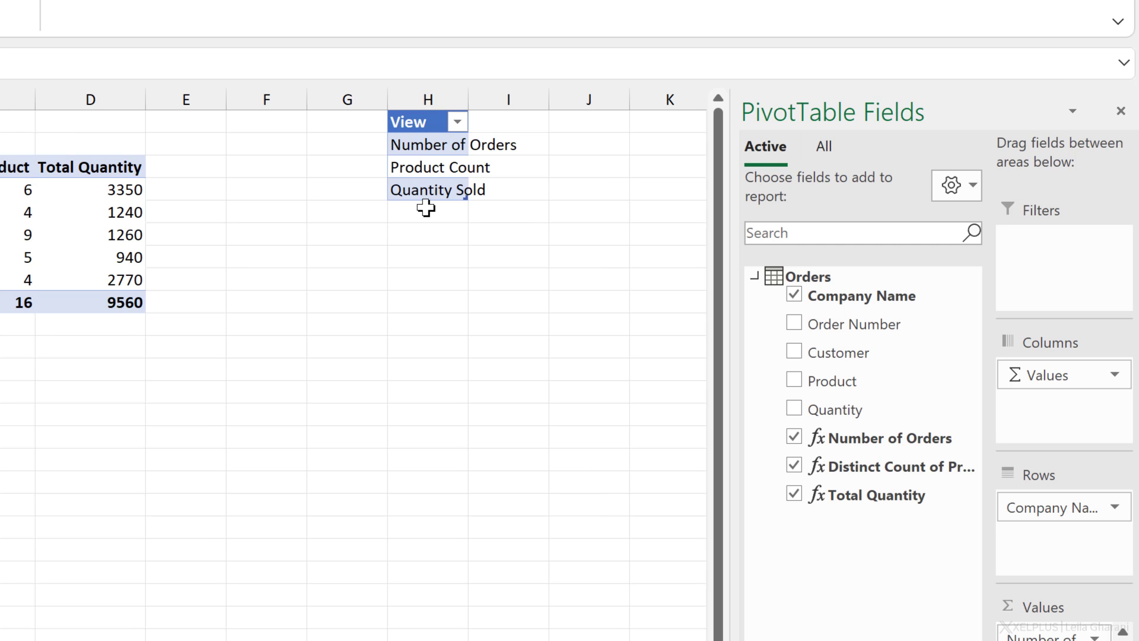
# - Add the View field of the View table as a slicer and place it beside the PivotTable, below the View list
pyautogui.click(822, 158)
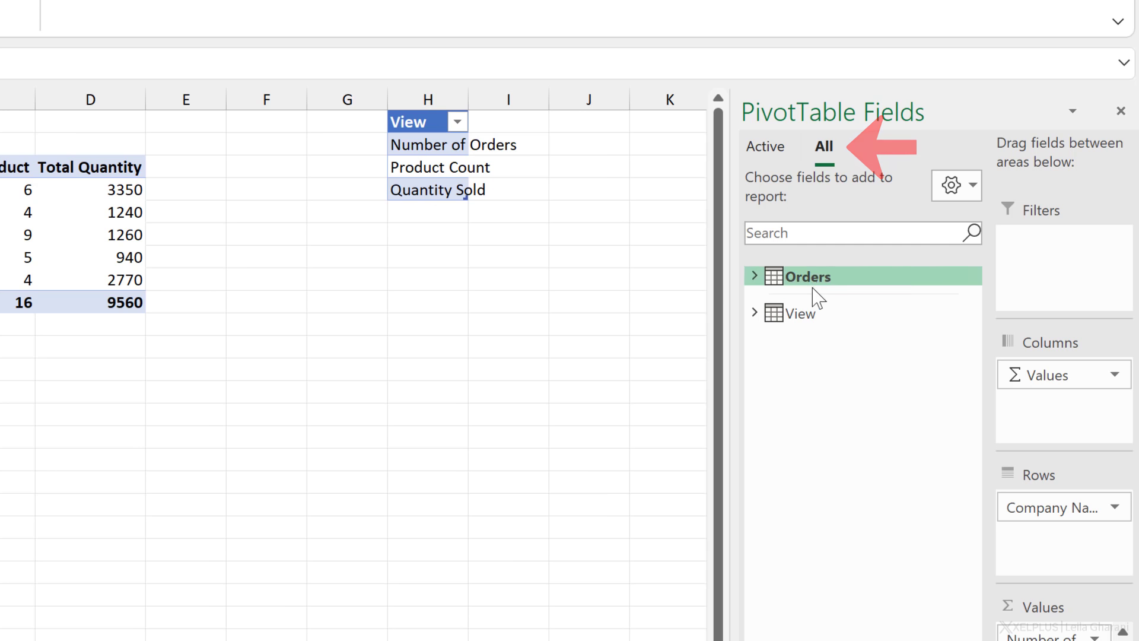
pyautogui.click(755, 314)
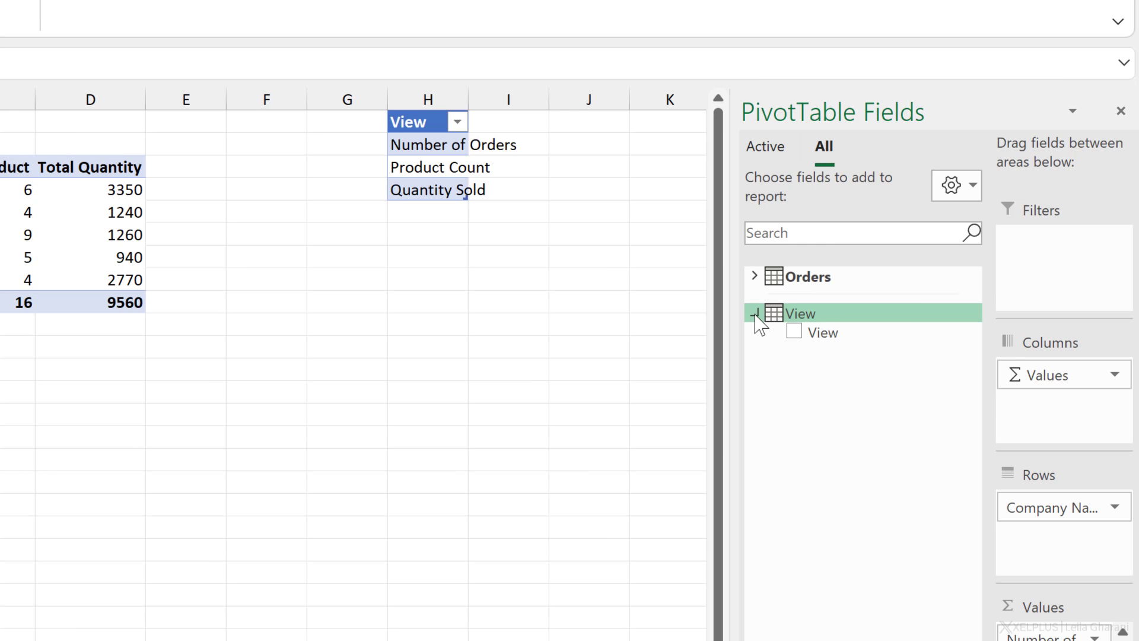
pyautogui.rightClick(822, 335)
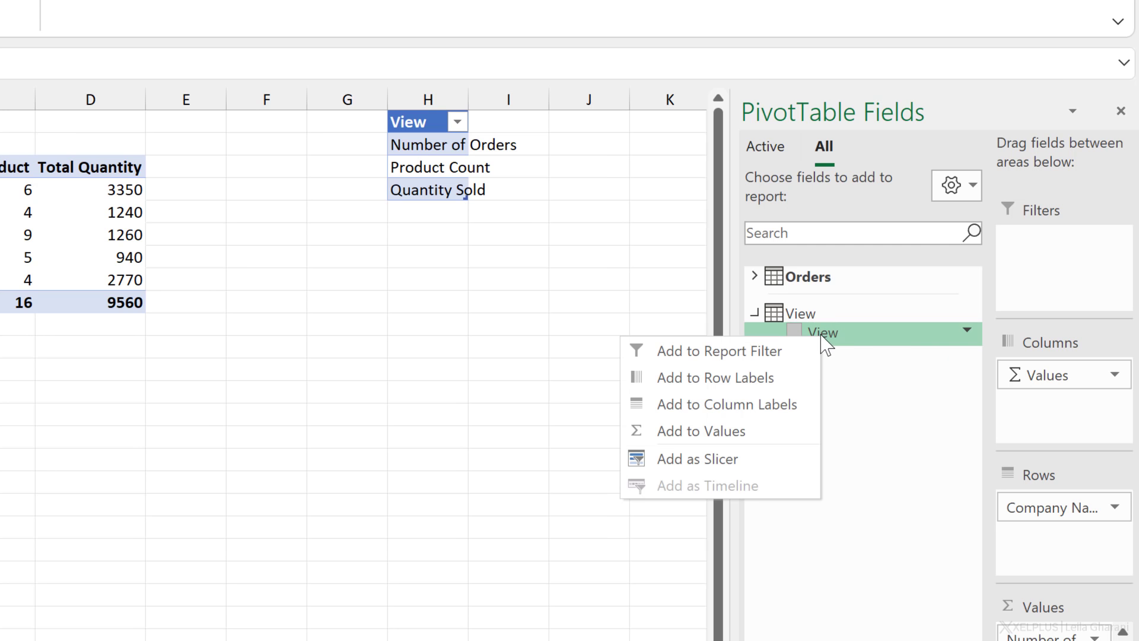
pyautogui.click(722, 467)
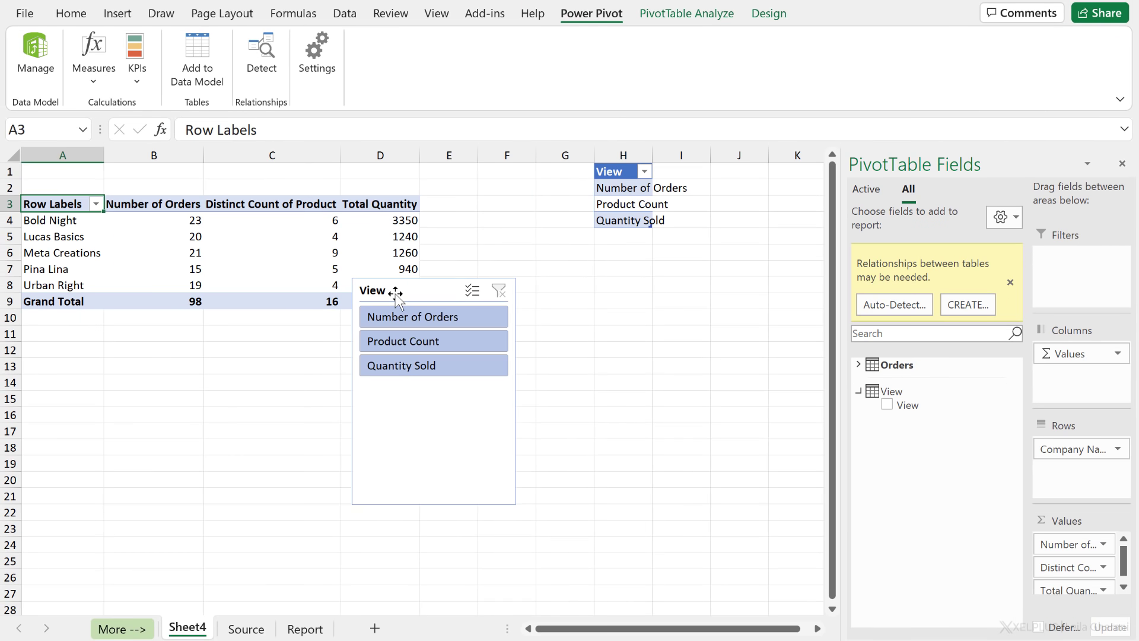
pyautogui.moveTo(395, 291); pyautogui.dragTo(537, 258)
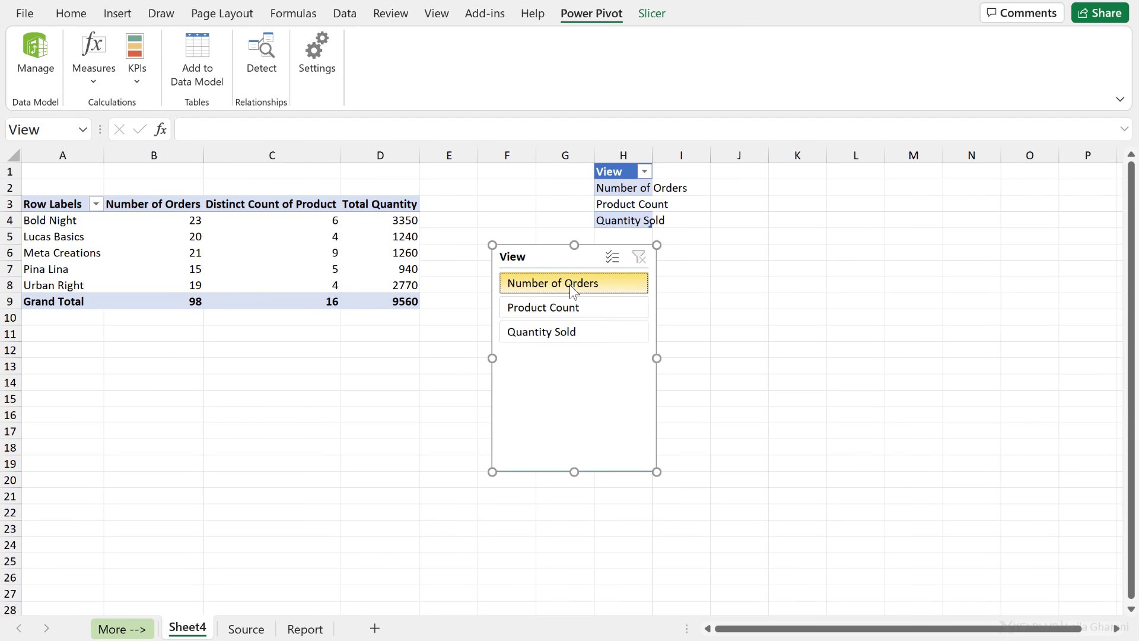
# - Test the View slicer by switching between Number of Orders, Product Count and Quantity Sold
pyautogui.click(570, 284)
pyautogui.click(564, 307)
pyautogui.click(559, 332)
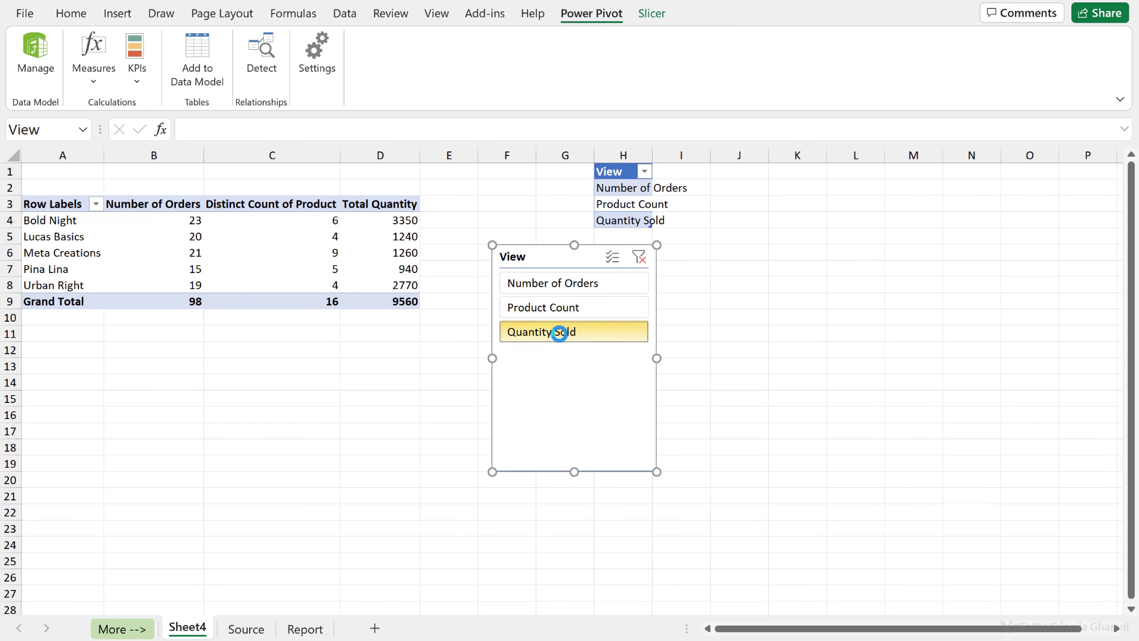
pyautogui.click(551, 308)
pyautogui.click(554, 287)
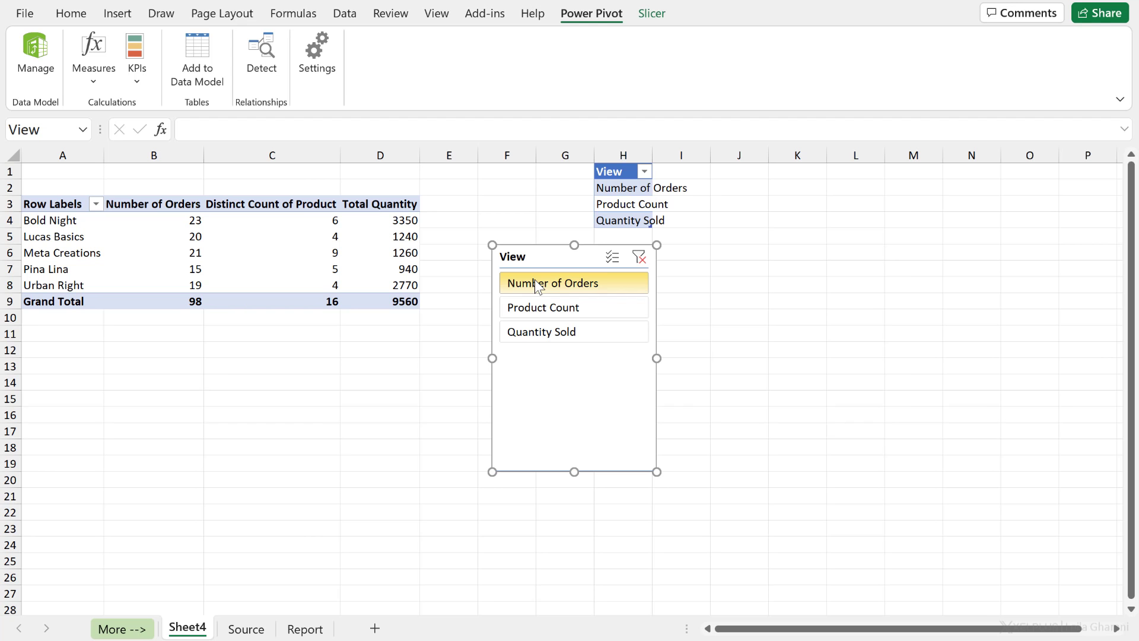
pyautogui.click(541, 308)
pyautogui.click(550, 333)
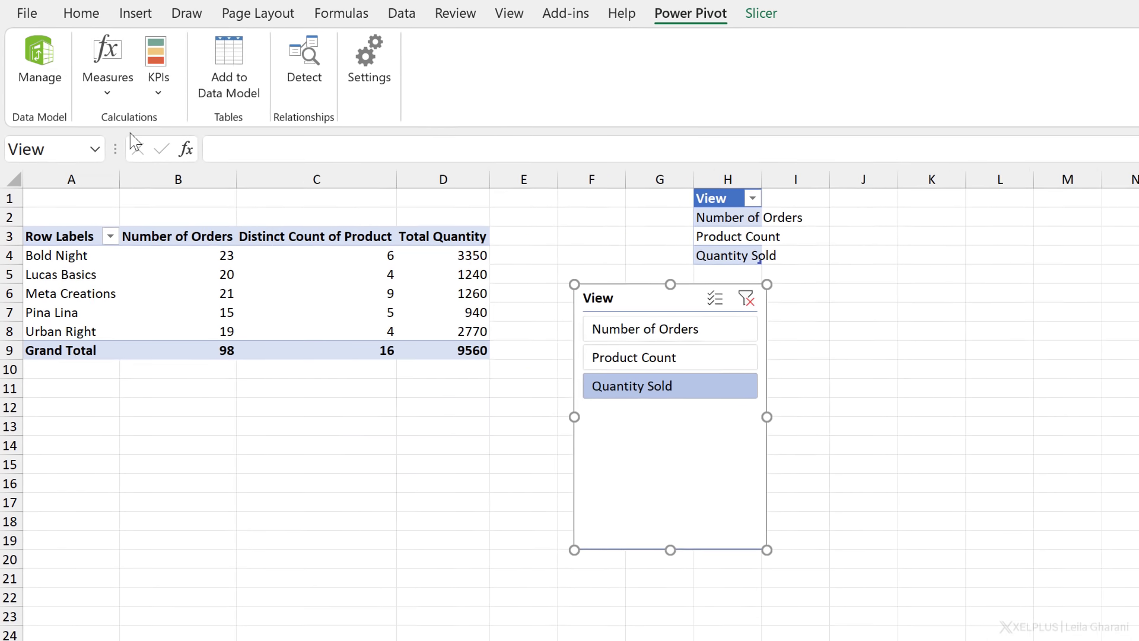
# - Start a new measure in the View table and name it Slicer
pyautogui.click(108, 88)
pyautogui.click(128, 120)
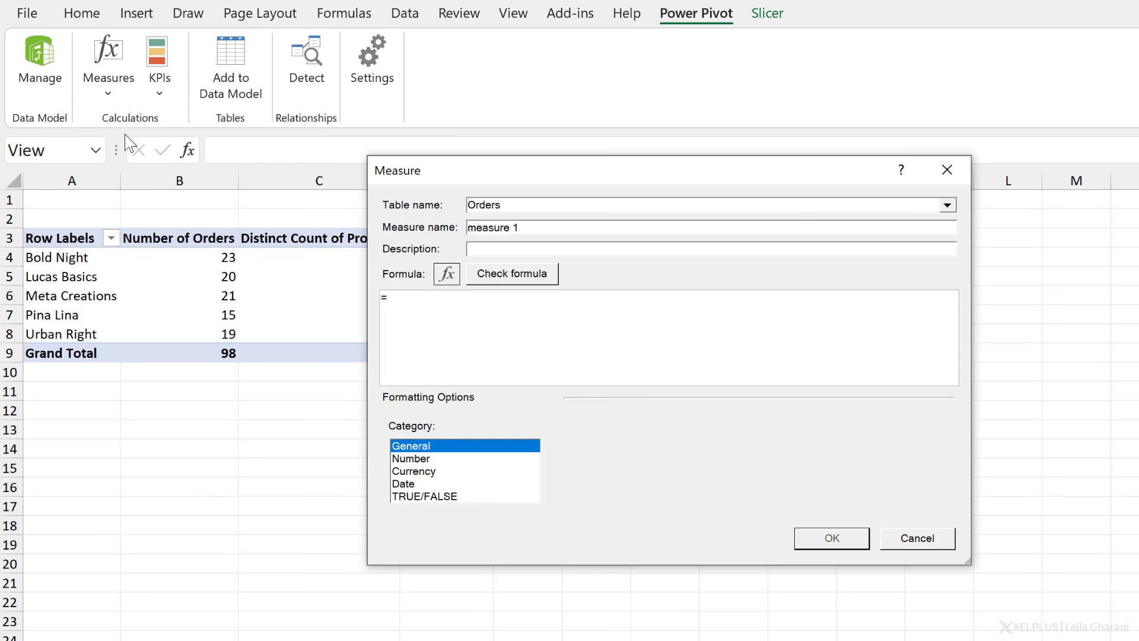
pyautogui.click(947, 205)
pyautogui.click(628, 233)
pyautogui.moveTo(529, 233); pyautogui.dragTo(466, 233)
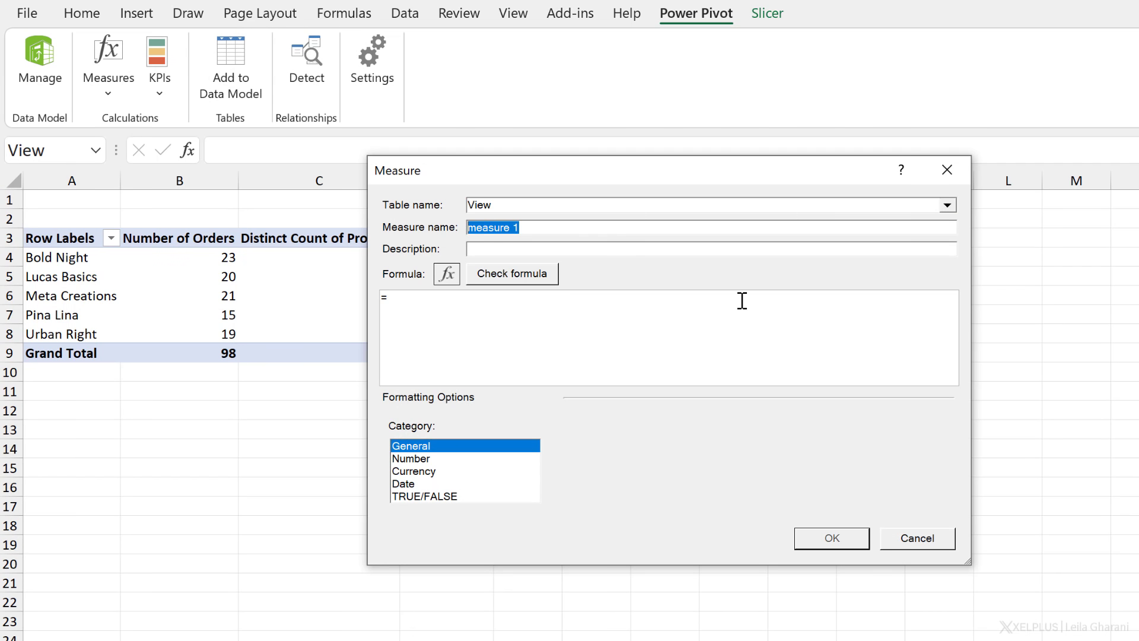
pyautogui.write('Slicer')
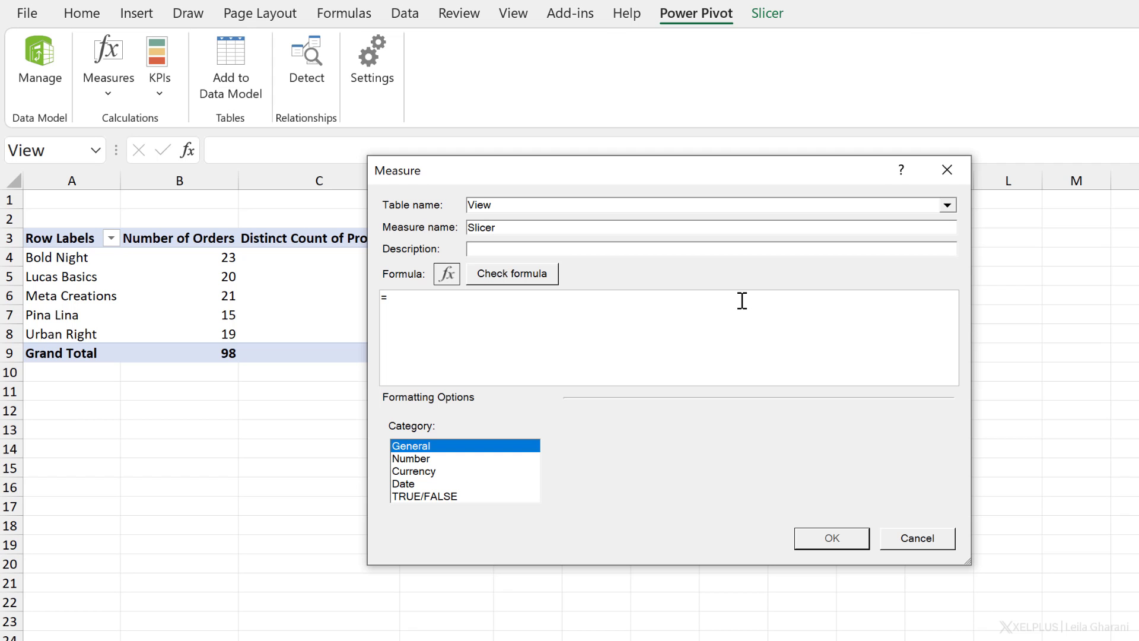
# - Give the Slicer measure the formula =VALUES(View[View]) and save it
pyautogui.click(415, 331)
pyautogui.moveTo(539, 171); pyautogui.dragTo(490, 378)
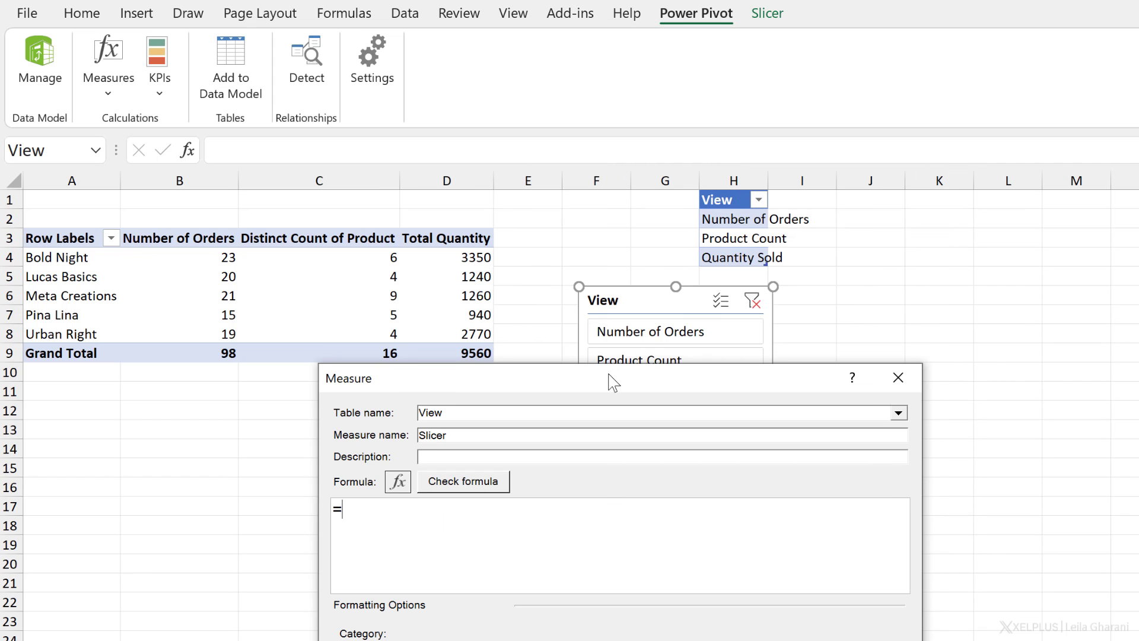
pyautogui.moveTo(613, 381); pyautogui.dragTo(549, 240)
pyautogui.write('value')
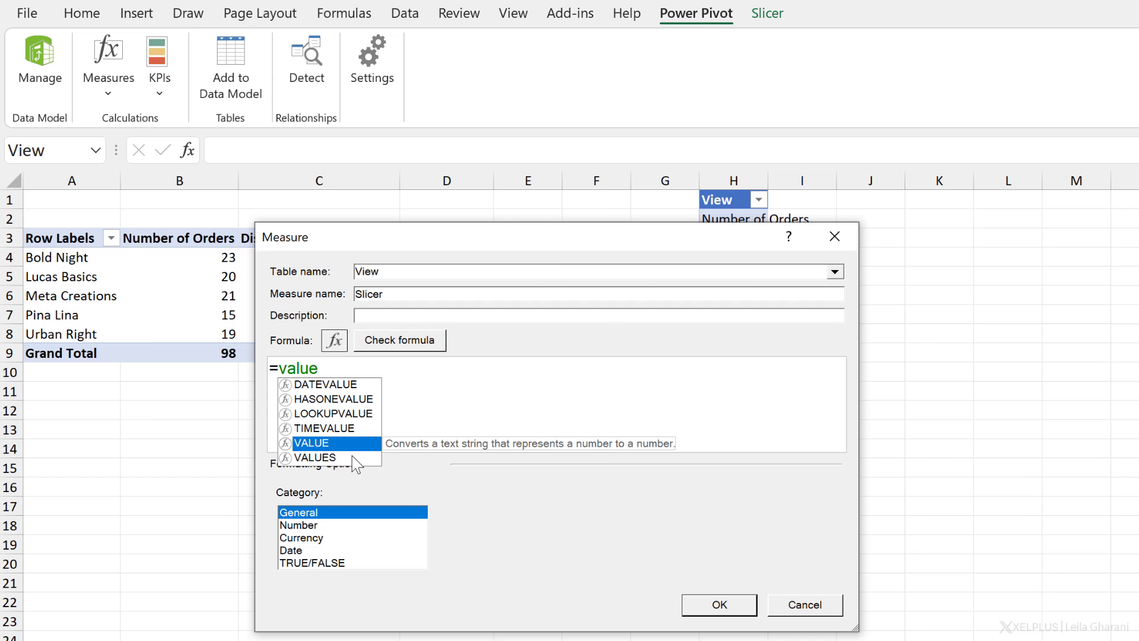
pyautogui.doubleClick(352, 457)
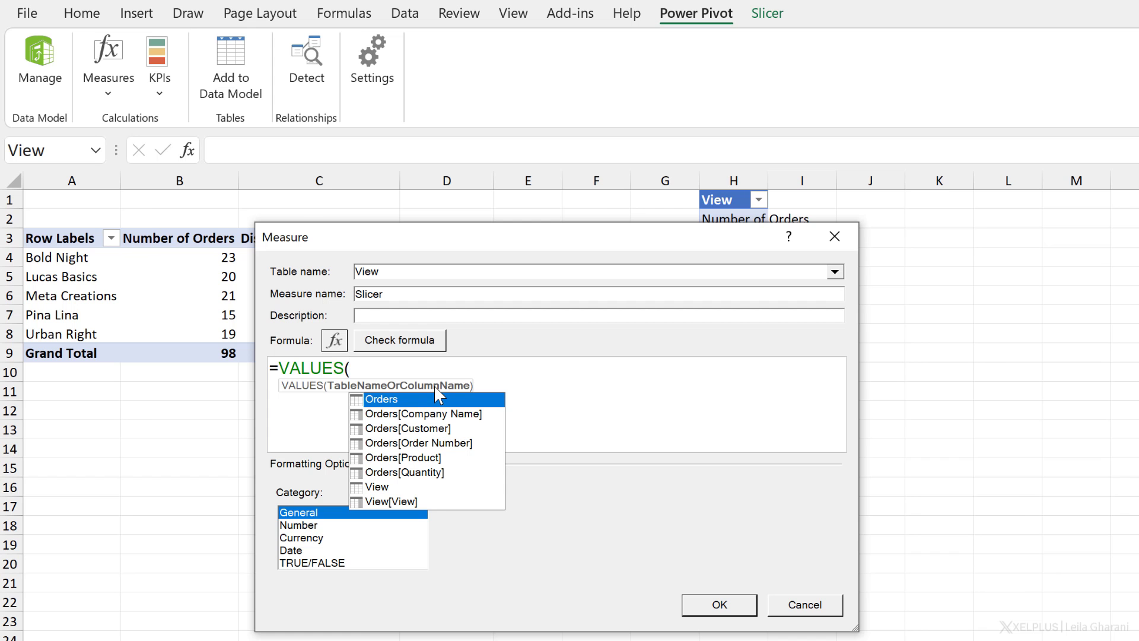
pyautogui.doubleClick(393, 502)
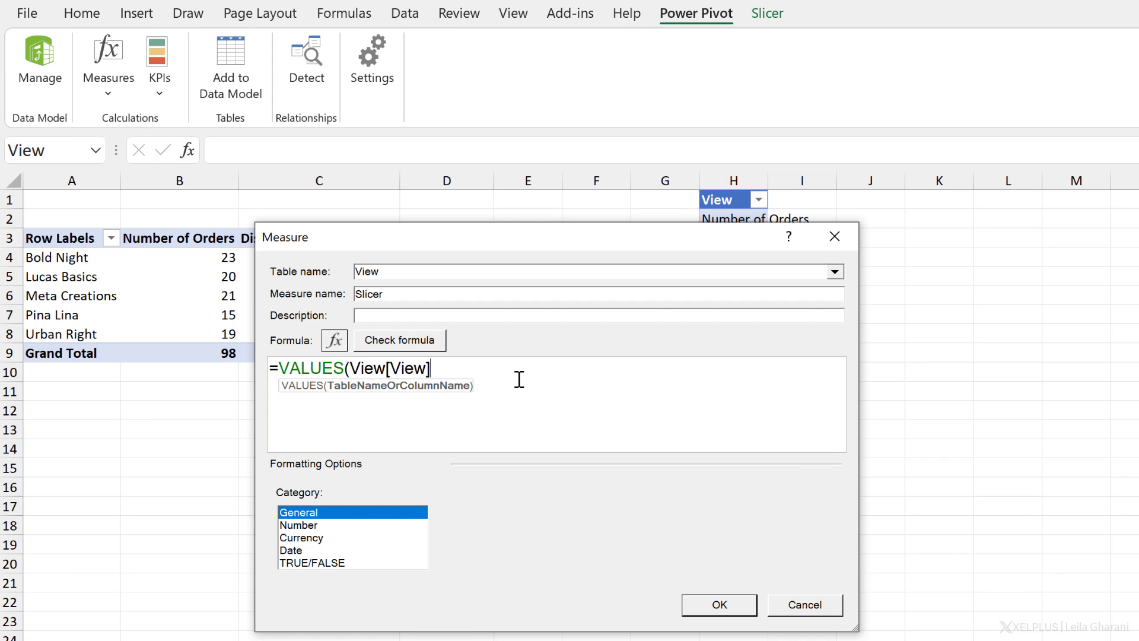
pyautogui.write(')')
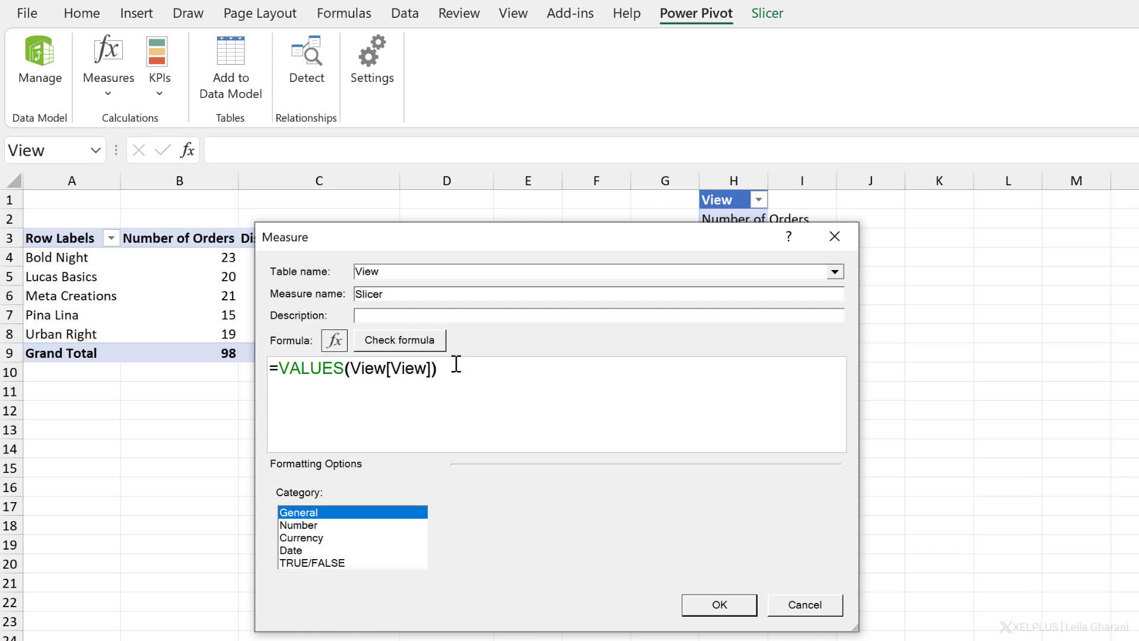
pyautogui.click(718, 605)
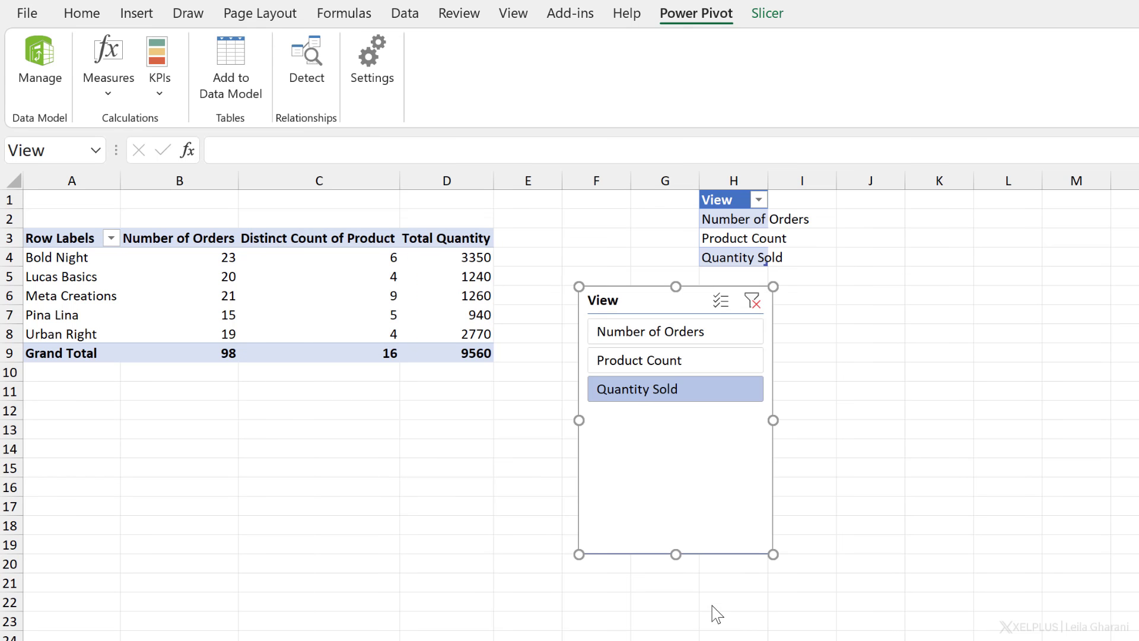
# - Test the Slicer measure with Product Count and Number of Orders selected singly, and with both selected together in the View slicer
pyautogui.click(587, 479)
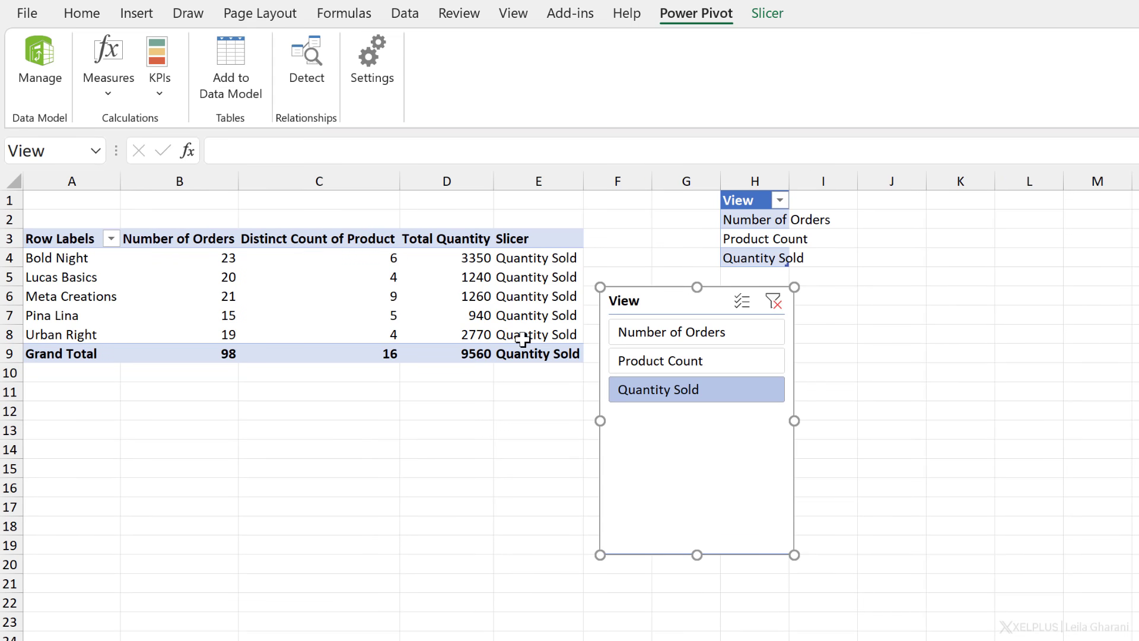
pyautogui.click(681, 368)
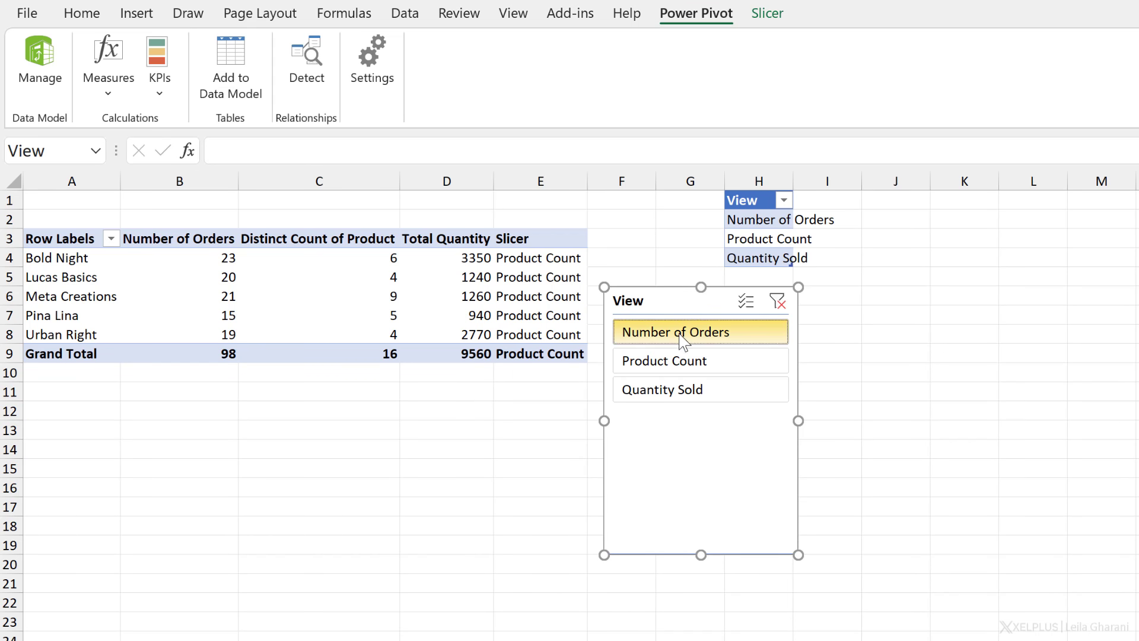
pyautogui.click(682, 334)
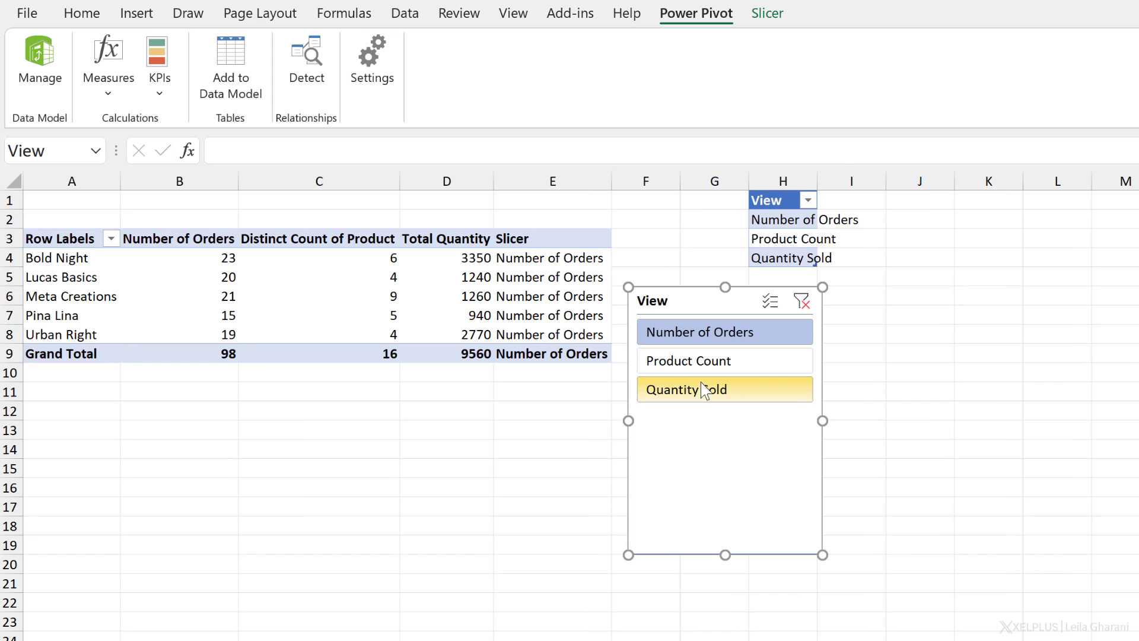
pyautogui.press('ctrl')
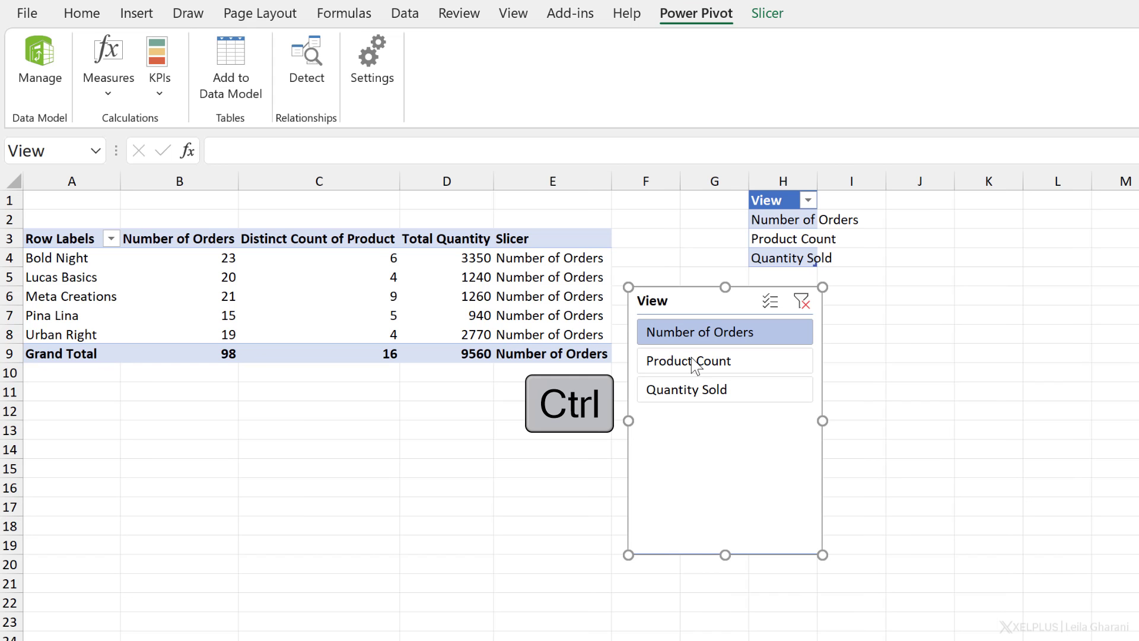
pyautogui.keyDown('ctrl'); pyautogui.click(690, 362); pyautogui.keyUp('ctrl')
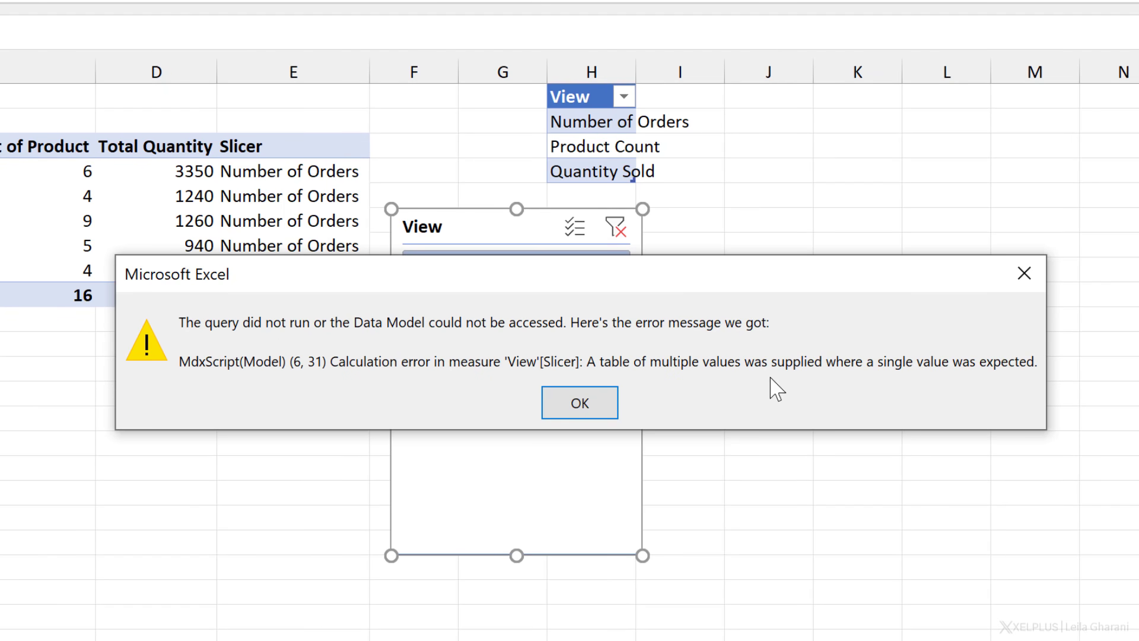
# - Close the error message and open the existing Slicer measure for editing
pyautogui.click(599, 409)
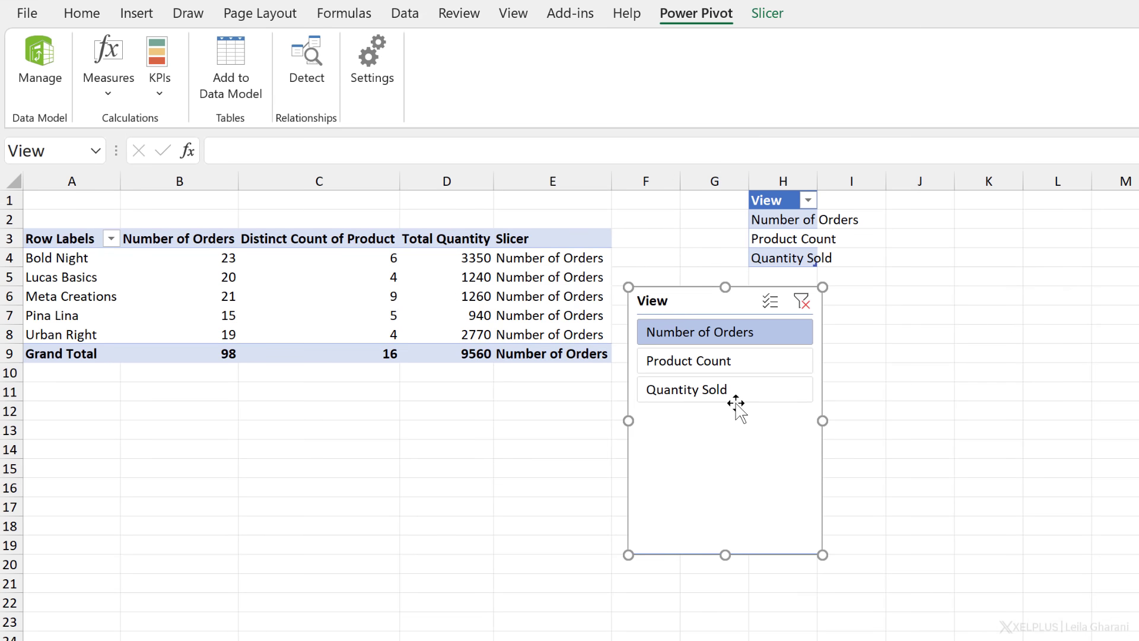
pyautogui.moveTo(542, 272)
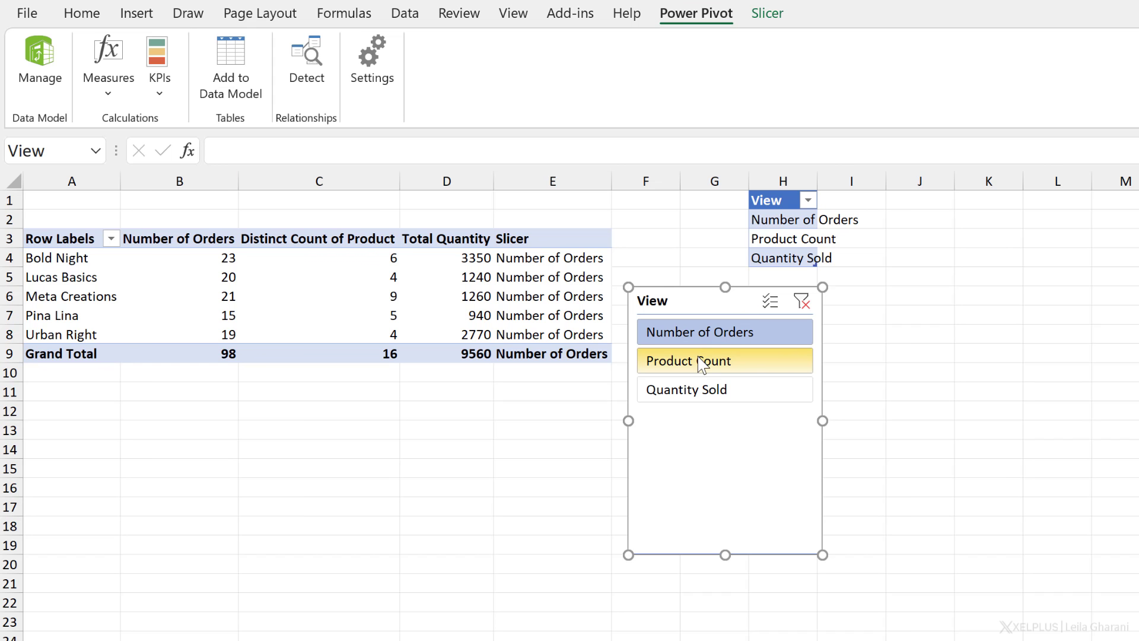
pyautogui.click(113, 97)
pyautogui.click(143, 155)
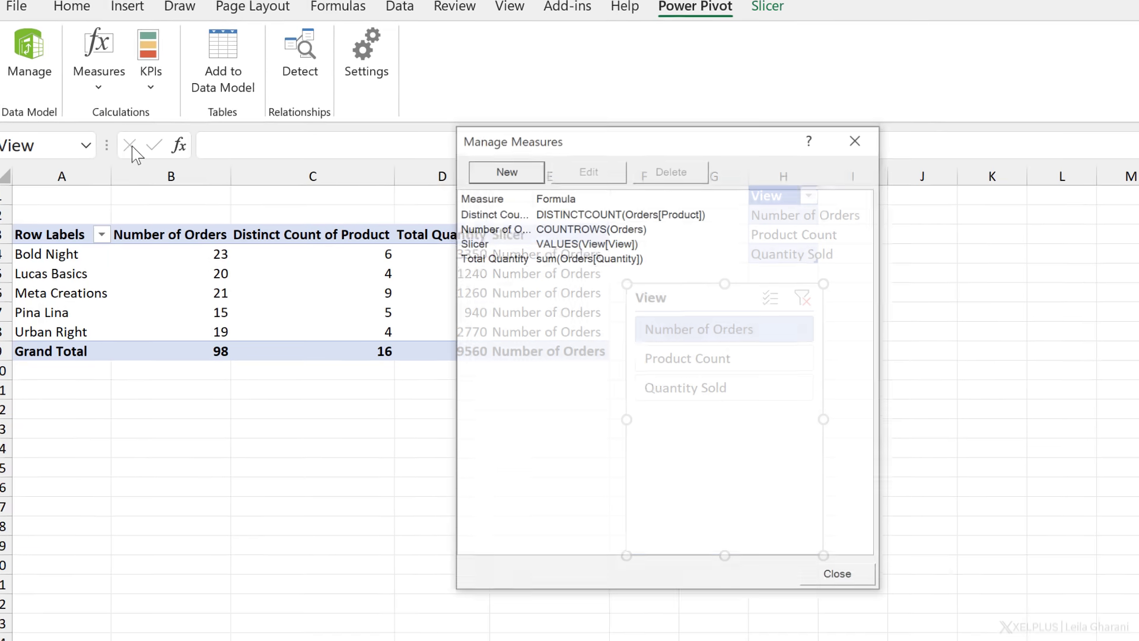
pyautogui.click(439, 202)
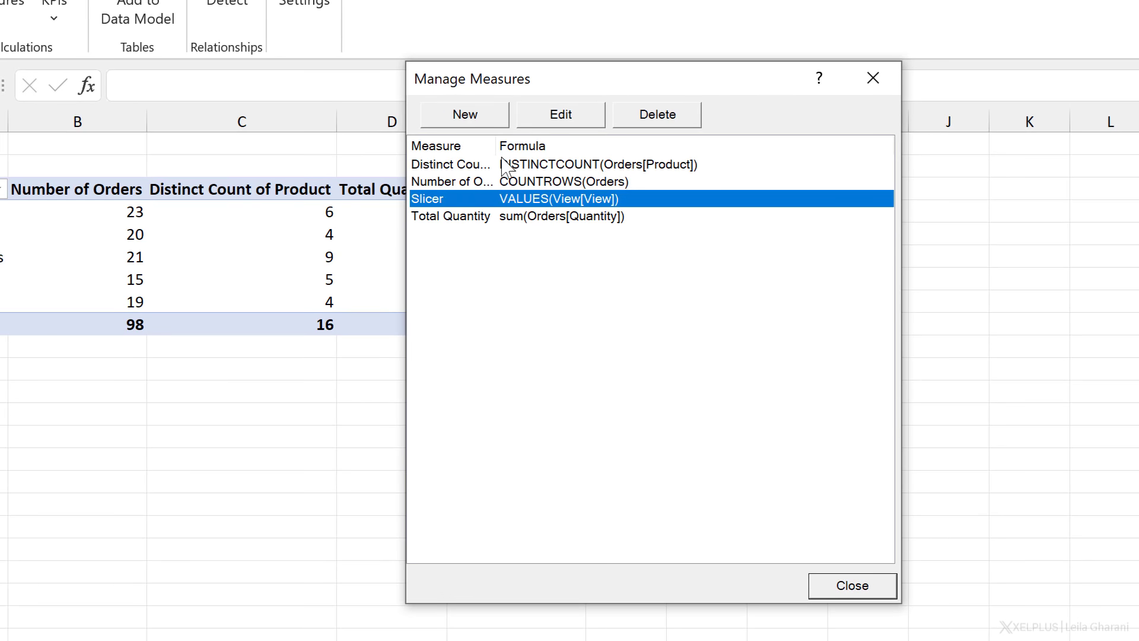
pyautogui.click(540, 119)
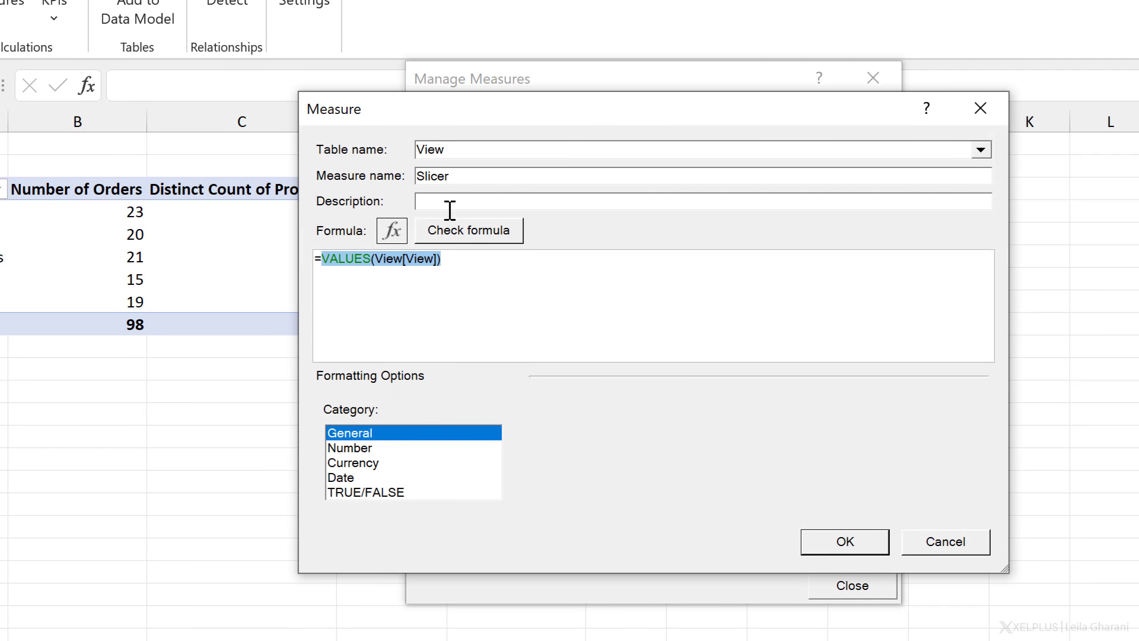
# - Insert if(HASONEVALUE(View[View]), in front of VALUES(View[View]) in the Slicer measure's formula
pyautogui.click(325, 260)
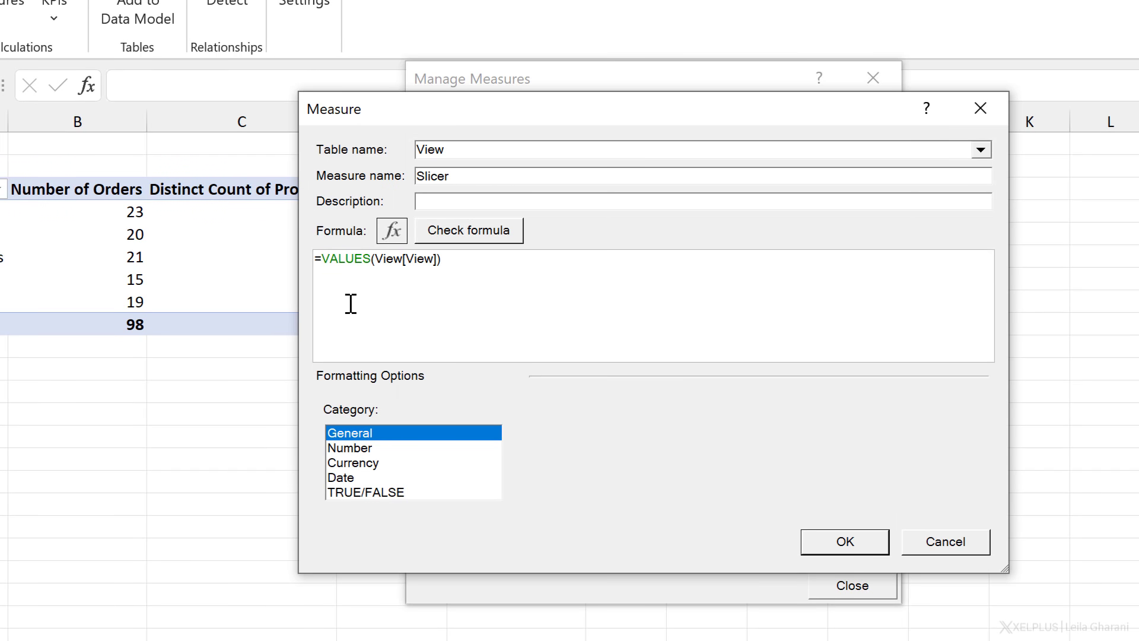
pyautogui.scroll(3, 350, 308)
pyautogui.write('if')
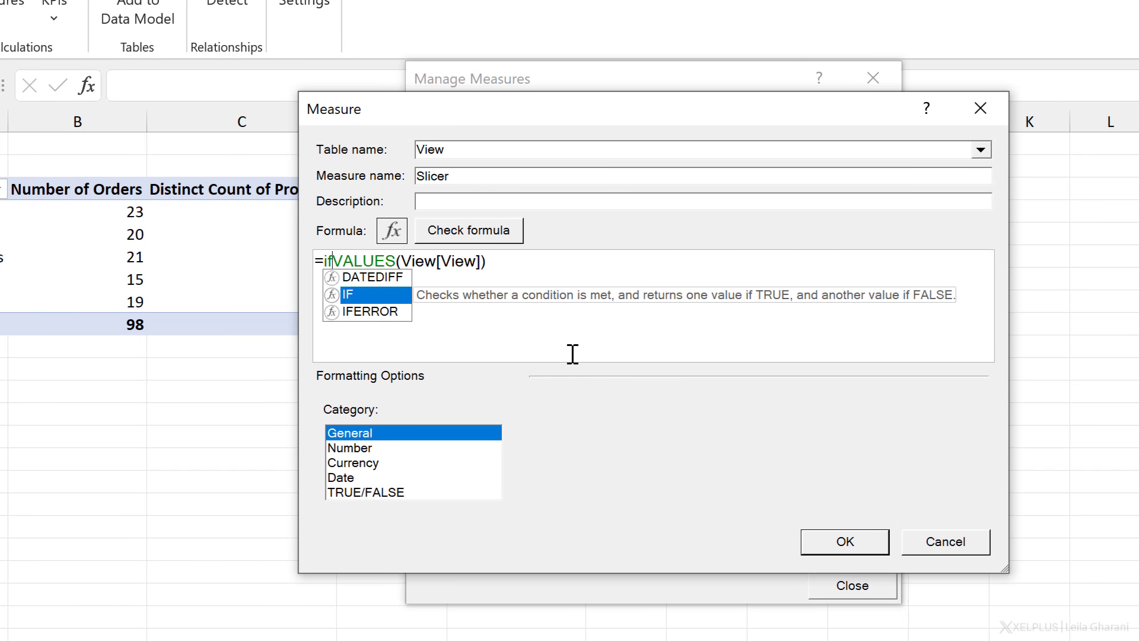
pyautogui.write('(')
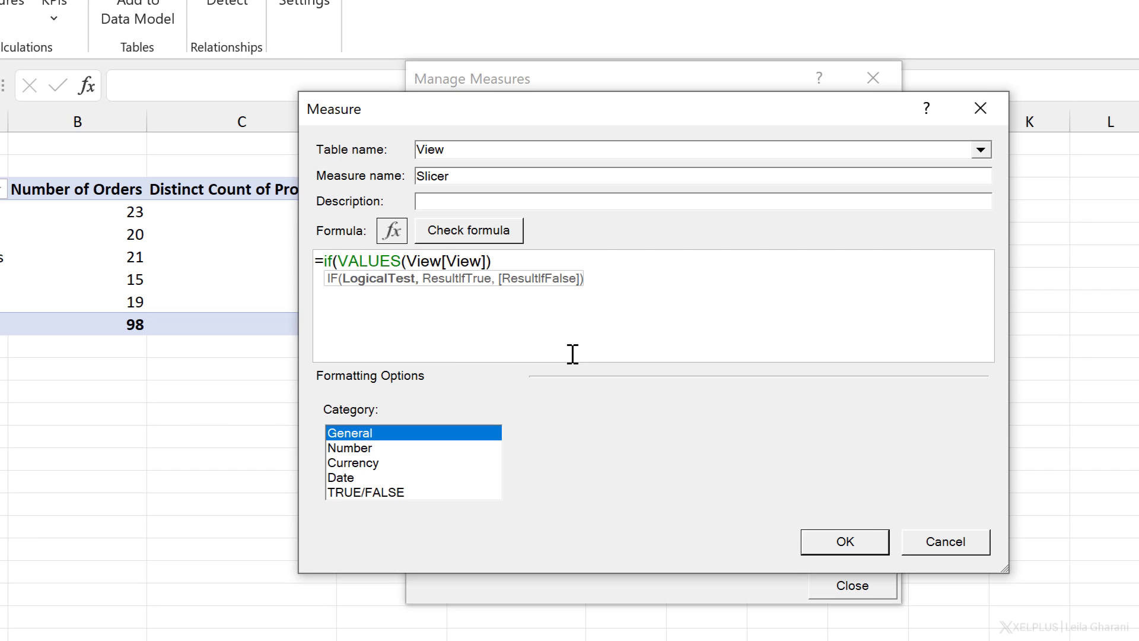
pyautogui.write('has')
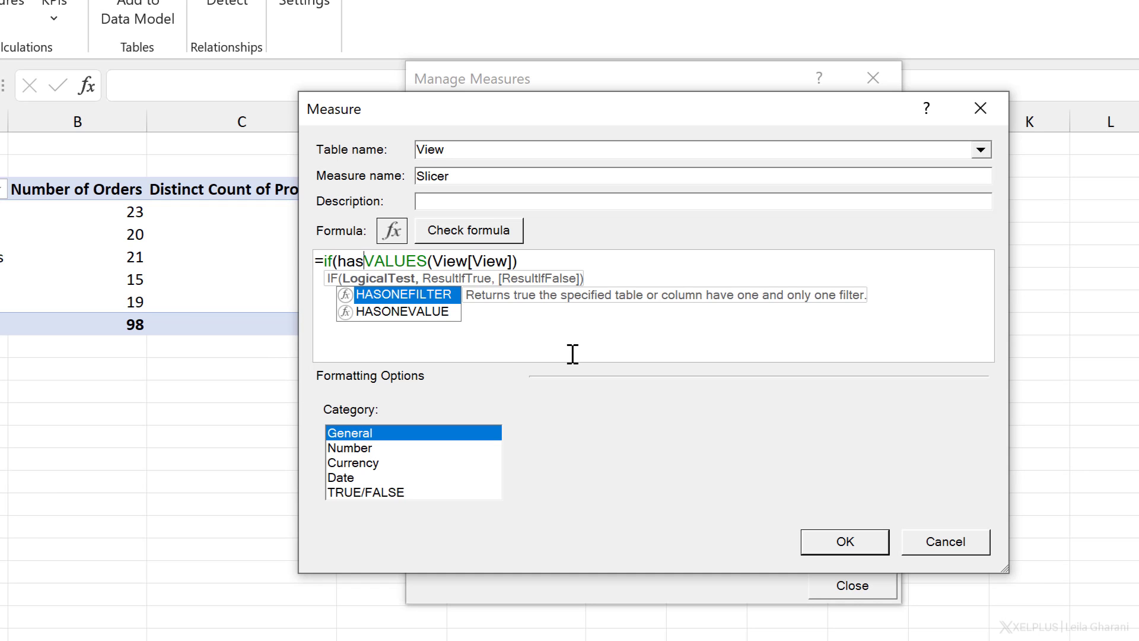
pyautogui.doubleClick(409, 312)
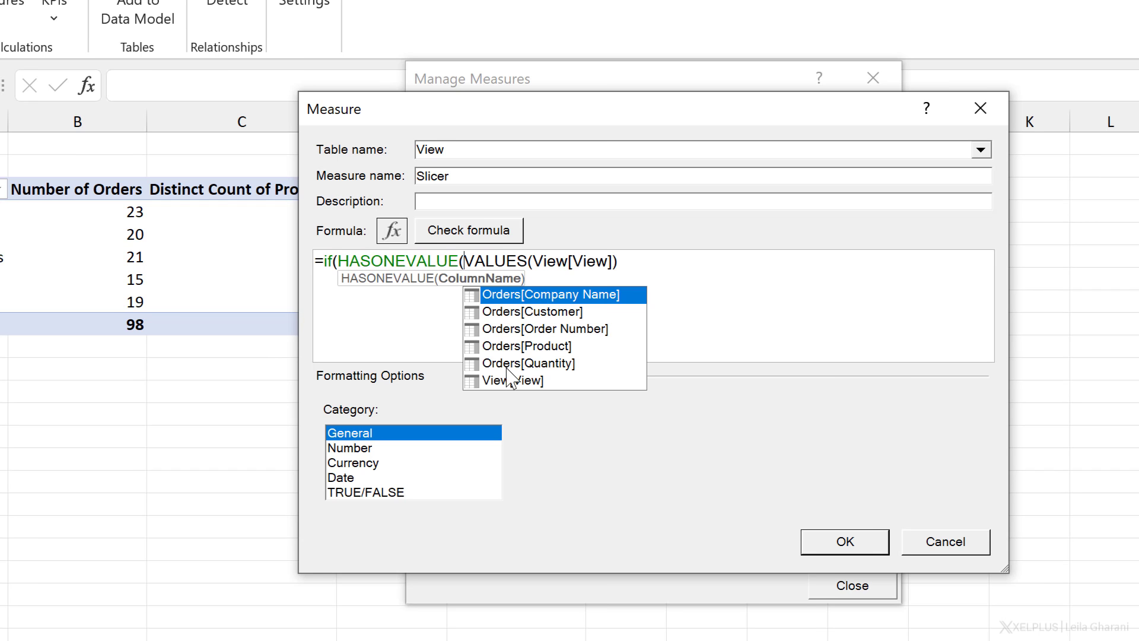
pyautogui.doubleClick(522, 380)
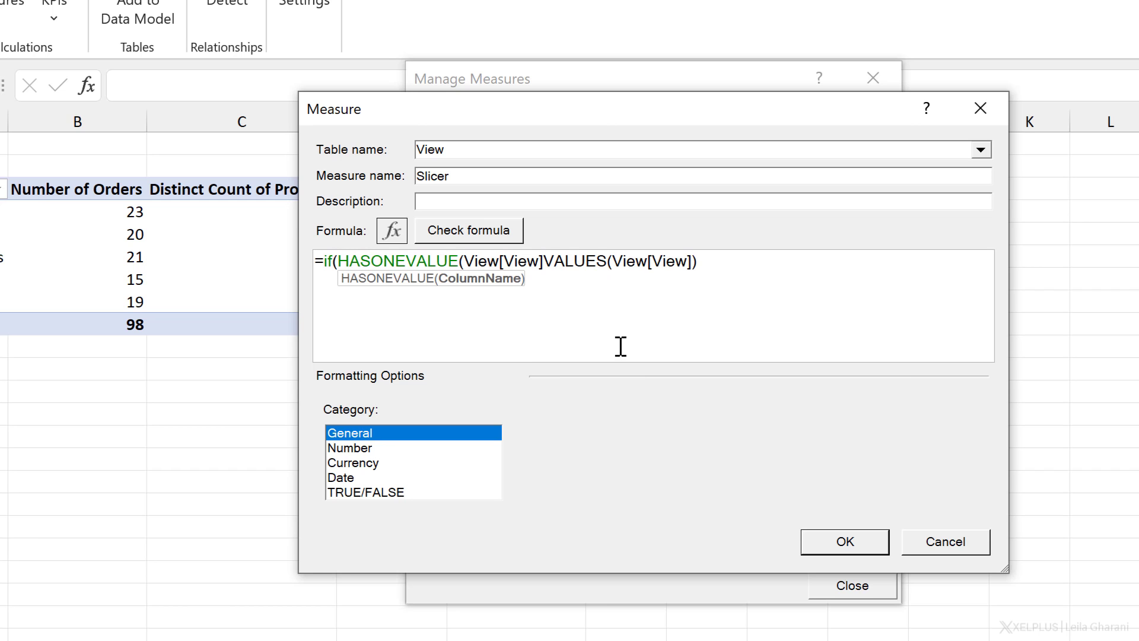
pyautogui.write(')')
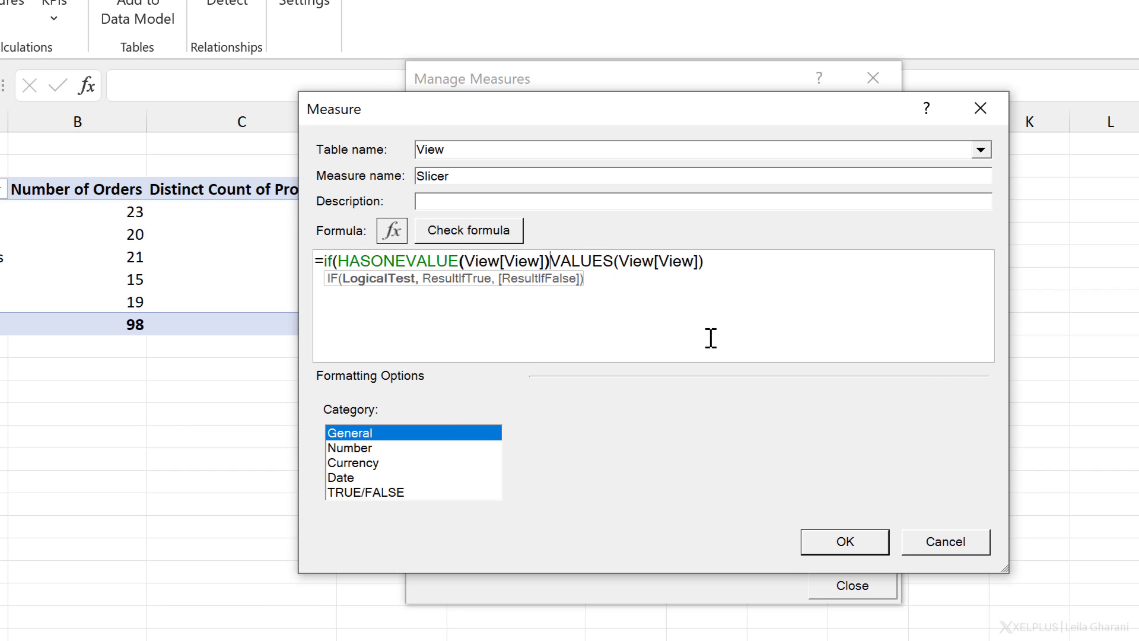
pyautogui.write(',')
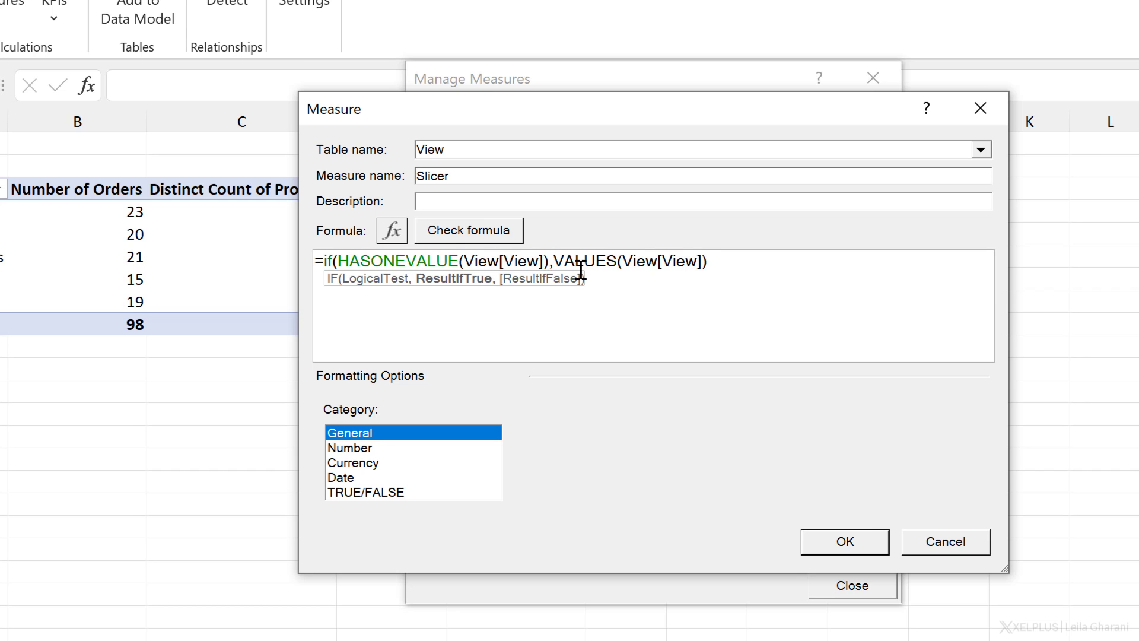
# - Complete the Slicer formula as =if(HASONEVALUE(View[View]),VALUES(View[View])), check it for errors and save the measure
pyautogui.click(749, 260)
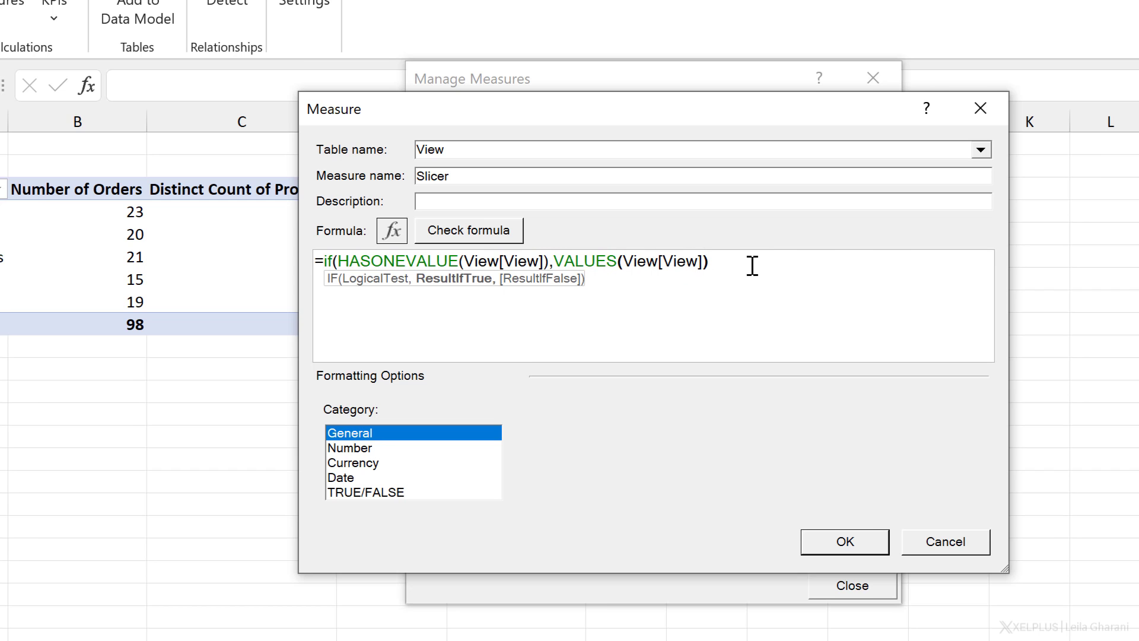
pyautogui.write(')')
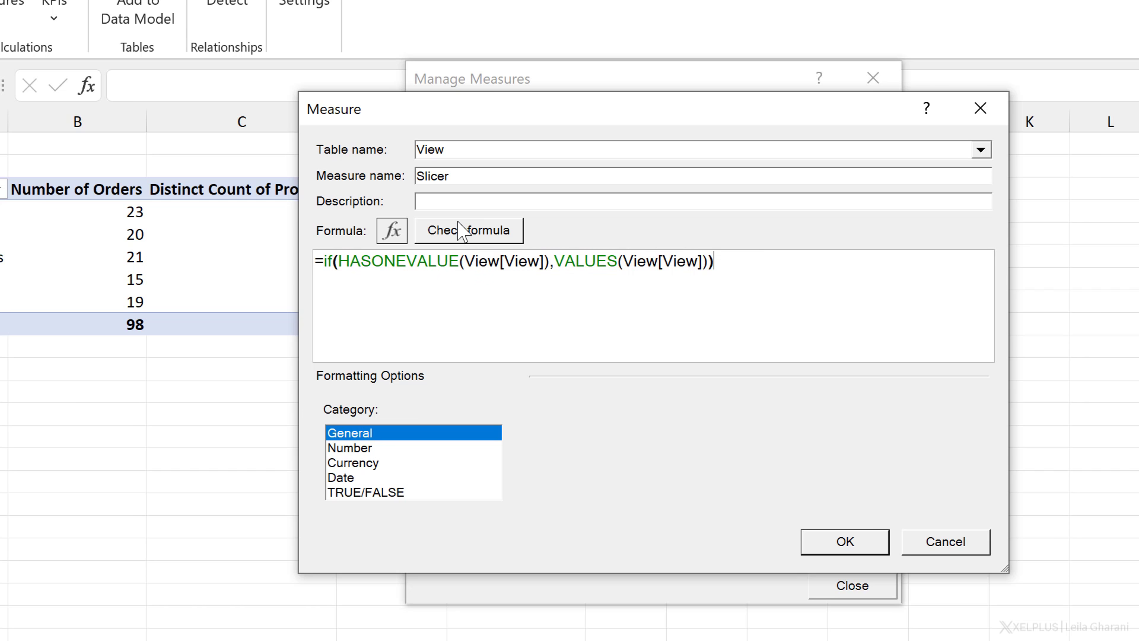
pyautogui.click(466, 235)
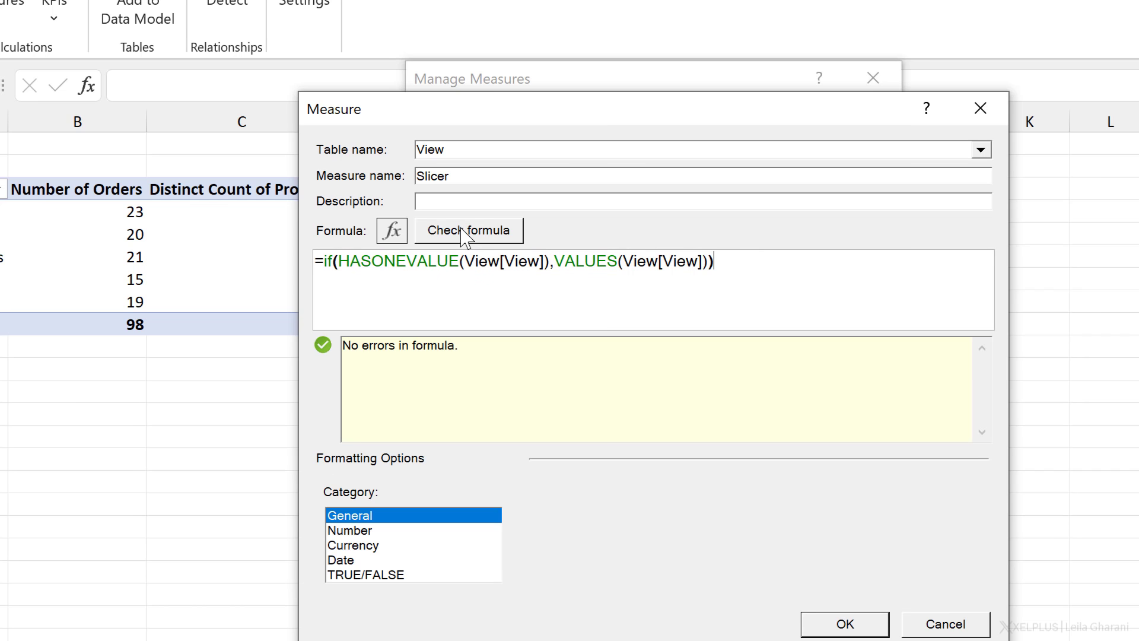
pyautogui.click(830, 625)
pyautogui.click(852, 593)
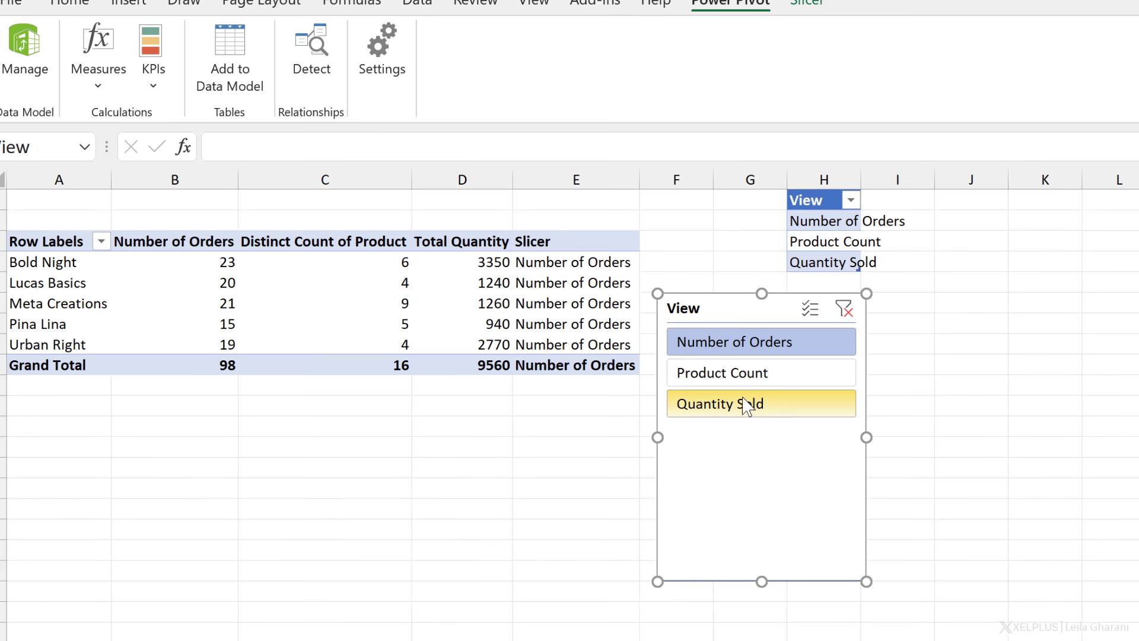
# - Test the Slicer measure with single View selections and with Product Count and Quantity Sold together, ending on Product Count alone
pyautogui.click(729, 347)
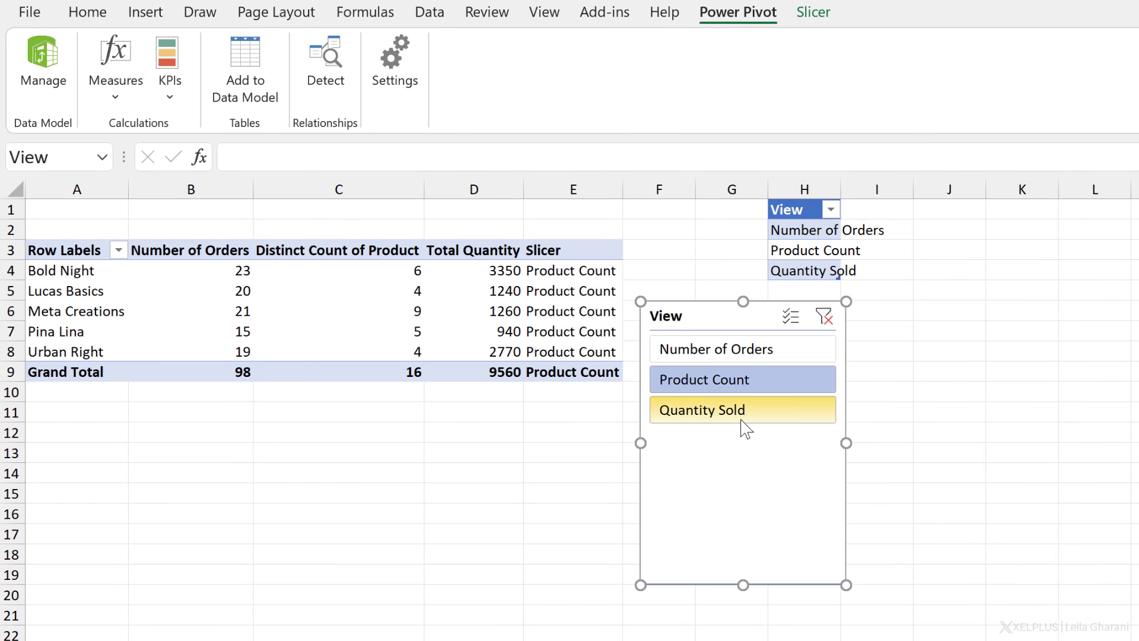
pyautogui.click(739, 380)
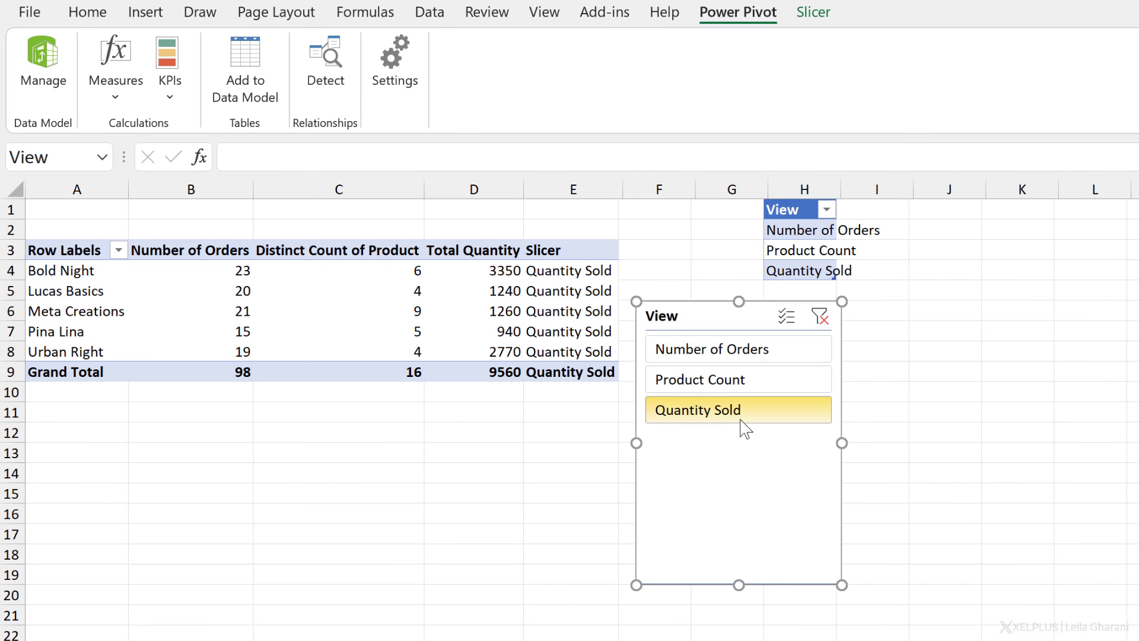
pyautogui.keyDown('ctrl'); pyautogui.click(731, 385); pyautogui.keyUp('ctrl')
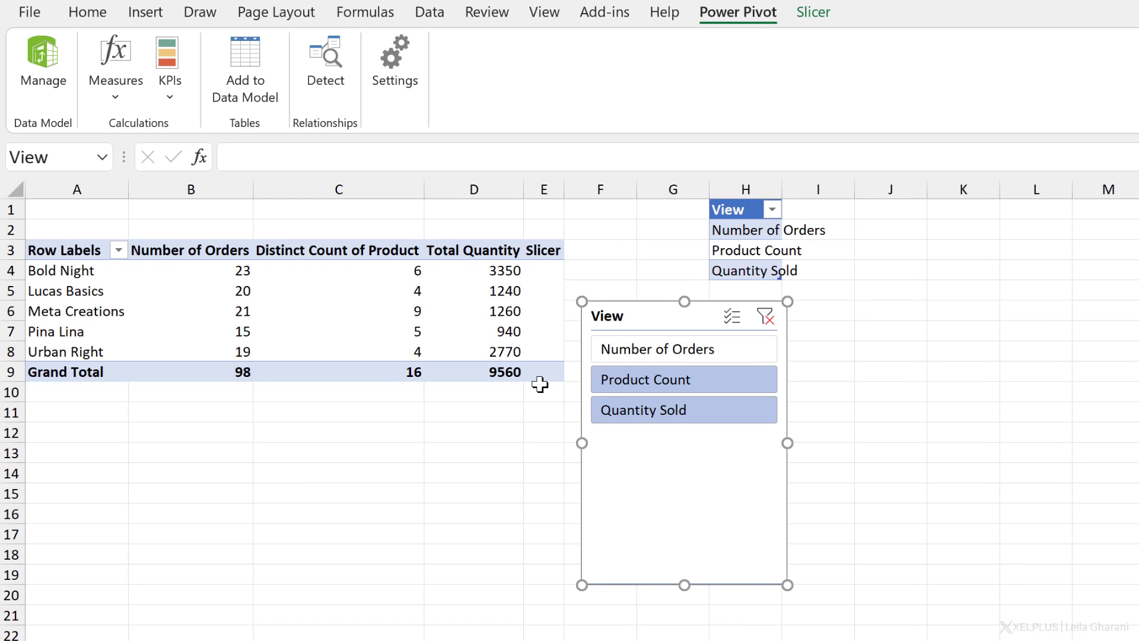
pyautogui.click(741, 383)
pyautogui.click(667, 408)
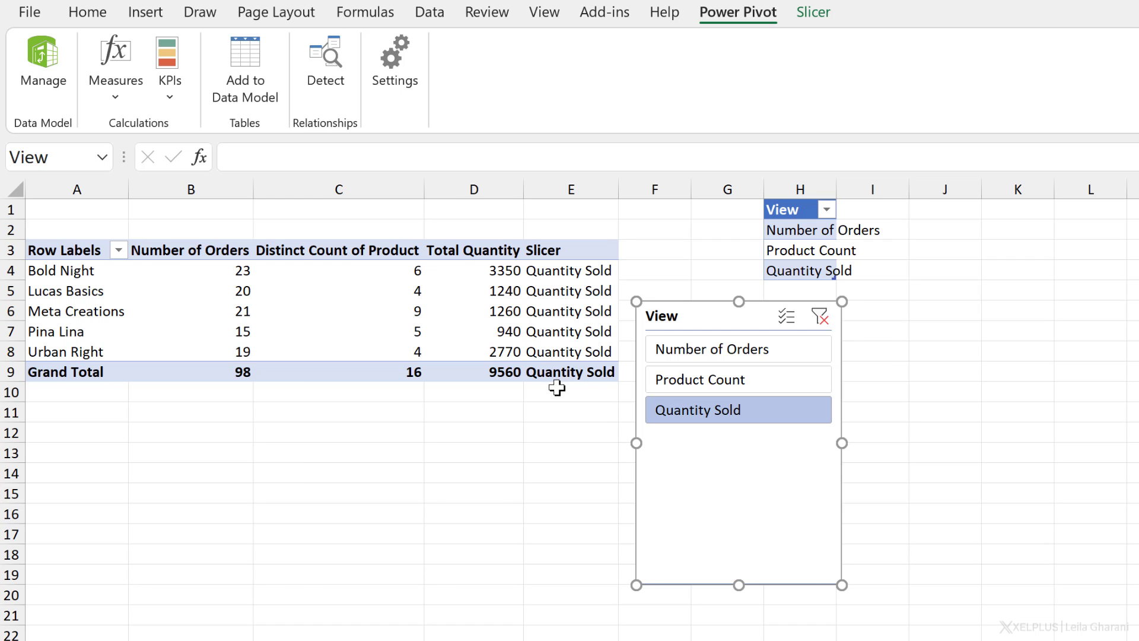
pyautogui.click(694, 380)
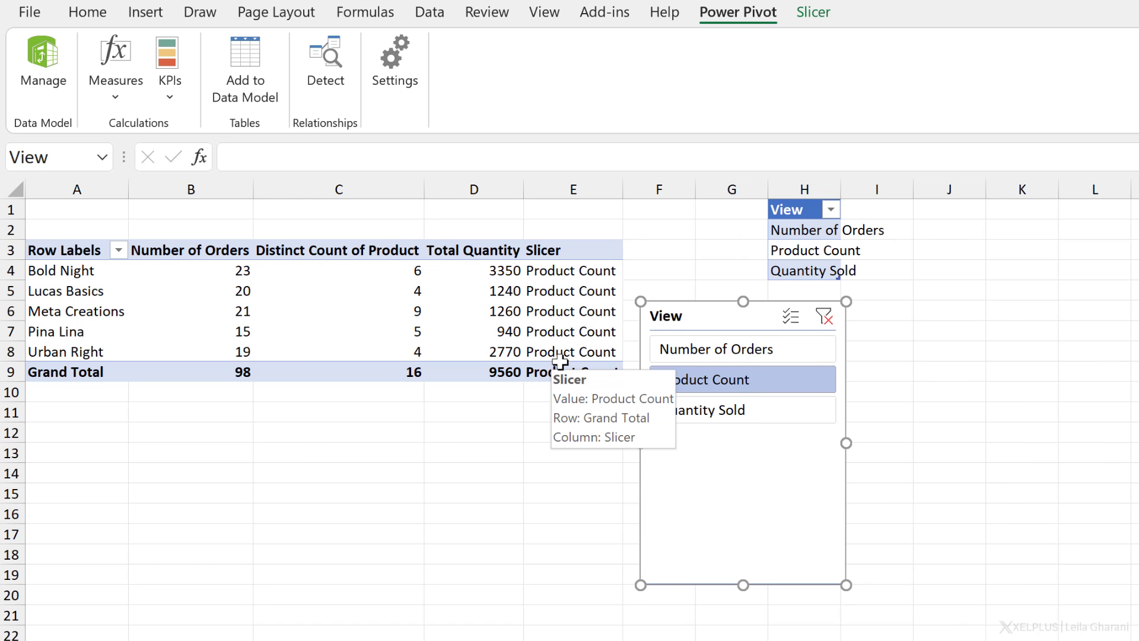
# - Start a new measure in the Orders table and name it KPI
pyautogui.click(130, 106)
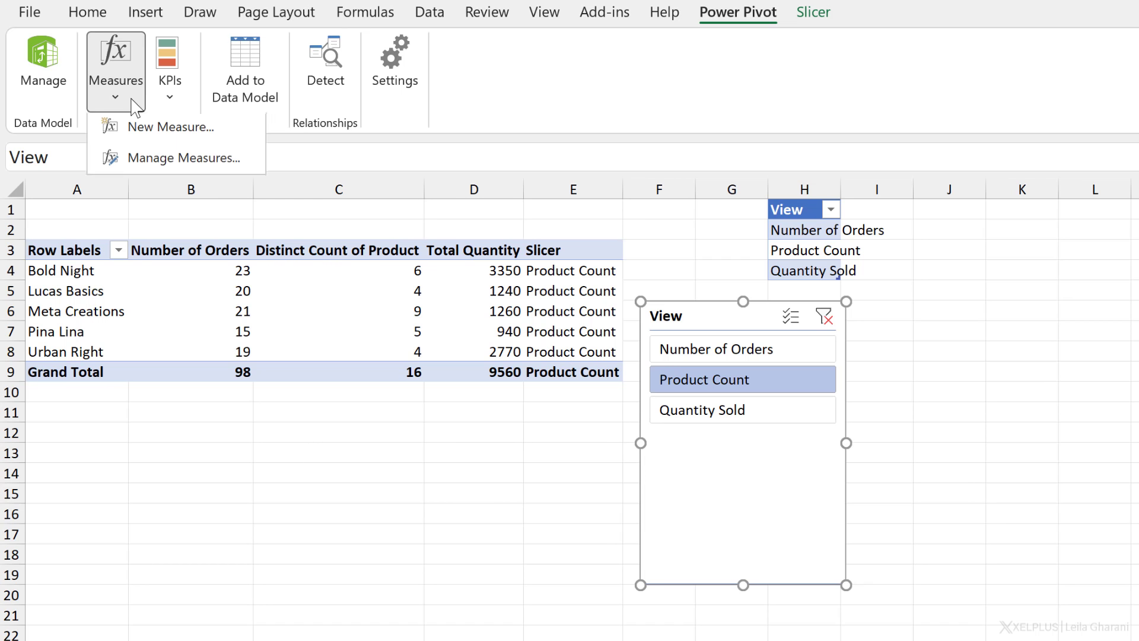
pyautogui.click(135, 130)
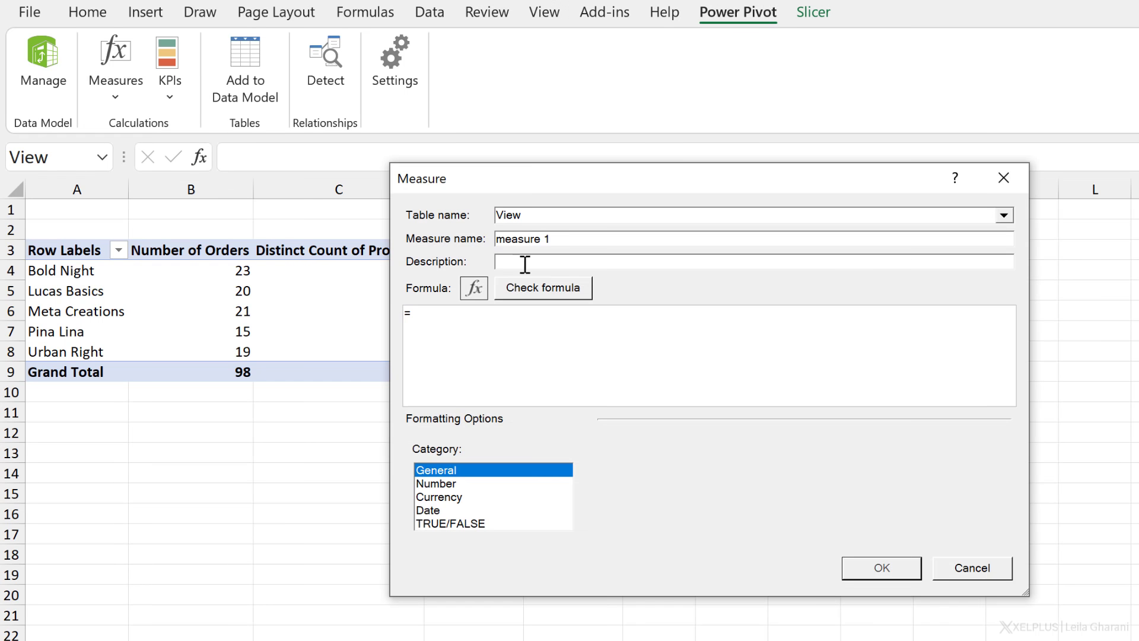
pyautogui.click(611, 215)
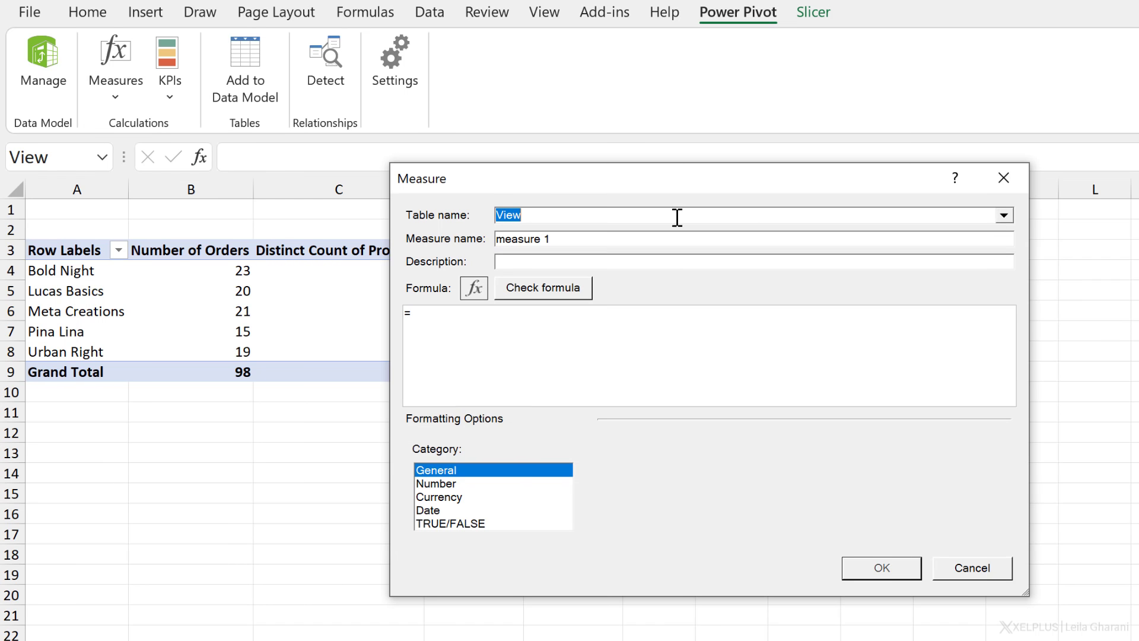
pyautogui.click(1004, 215)
pyautogui.click(727, 232)
pyautogui.press('Tab')
pyautogui.write('KP')
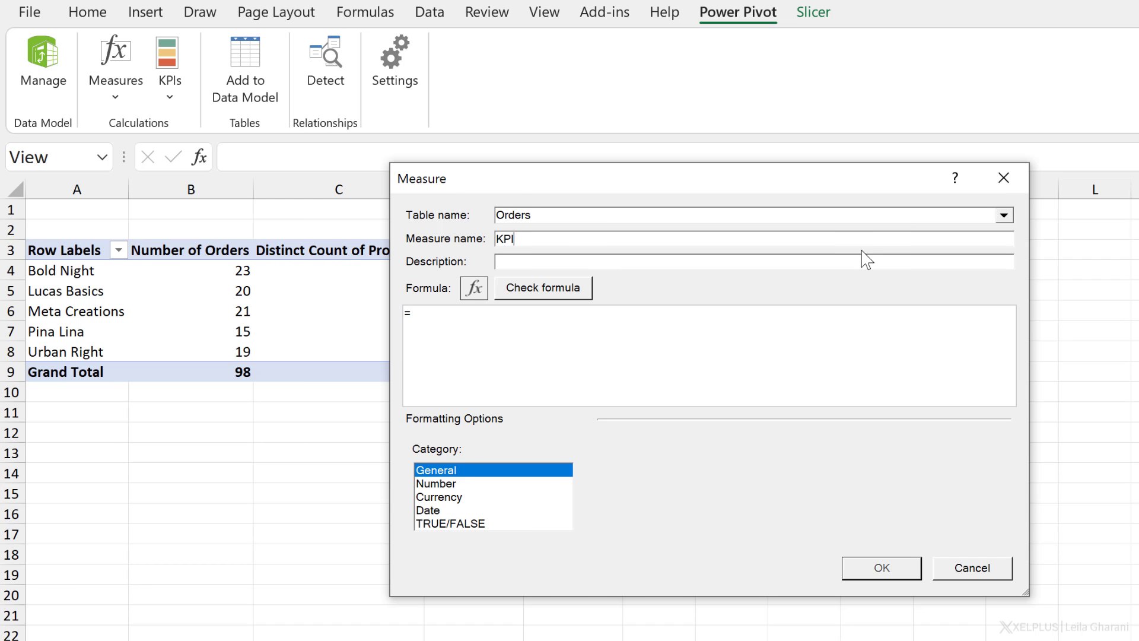
# - Begin the KPI formula with the SWITCH function, using the [Slicer] measure as its expression
pyautogui.click(518, 319)
pyautogui.scroll(5, 511, 330)
pyautogui.write('swi')
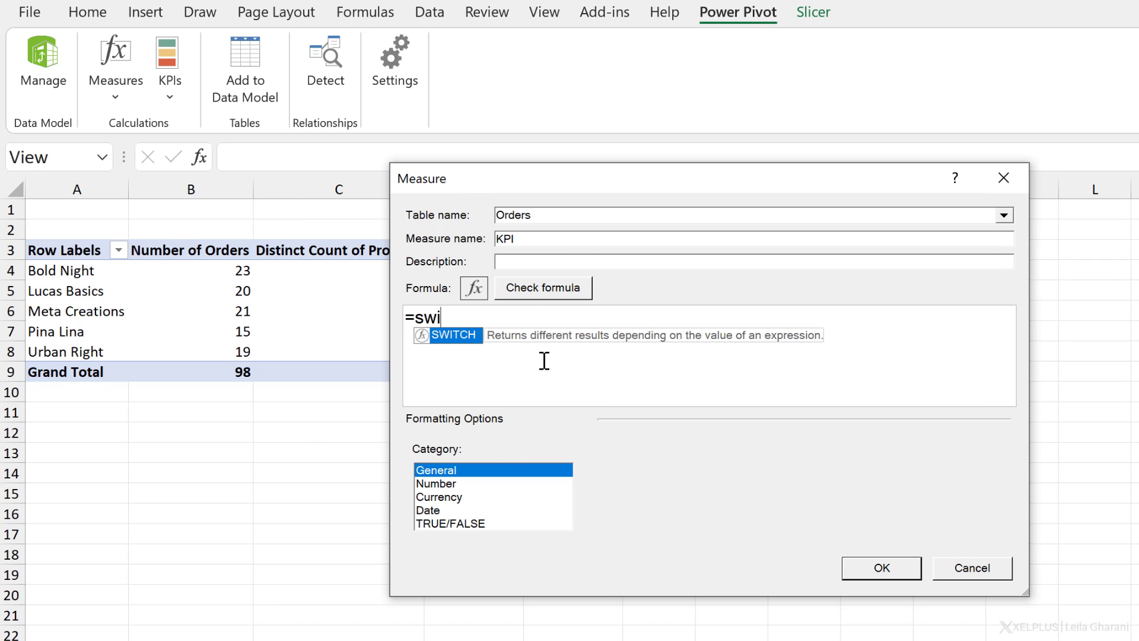
pyautogui.doubleClick(456, 335)
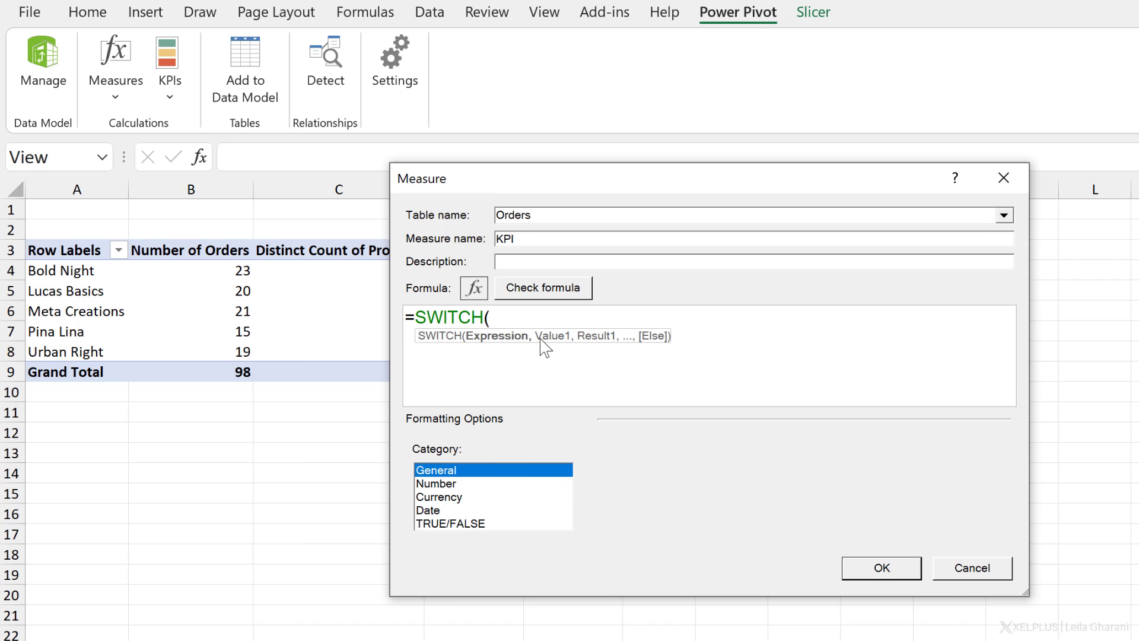
pyautogui.moveTo(574, 188); pyautogui.dragTo(445, 330)
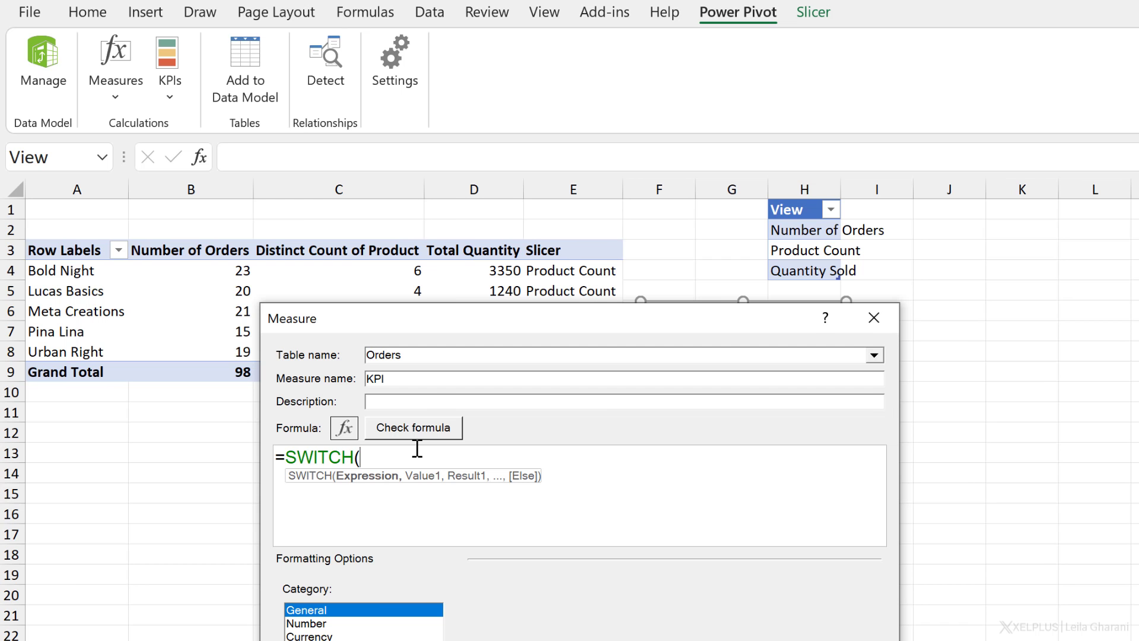
pyautogui.write('slic')
pyautogui.press('Tab')
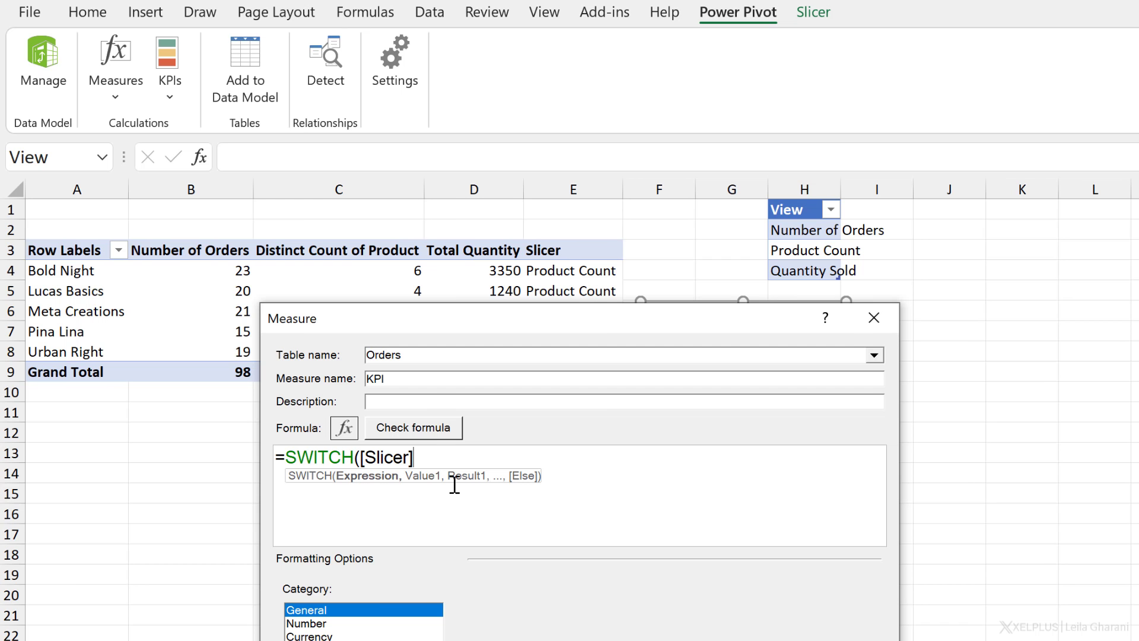
pyautogui.write(',')
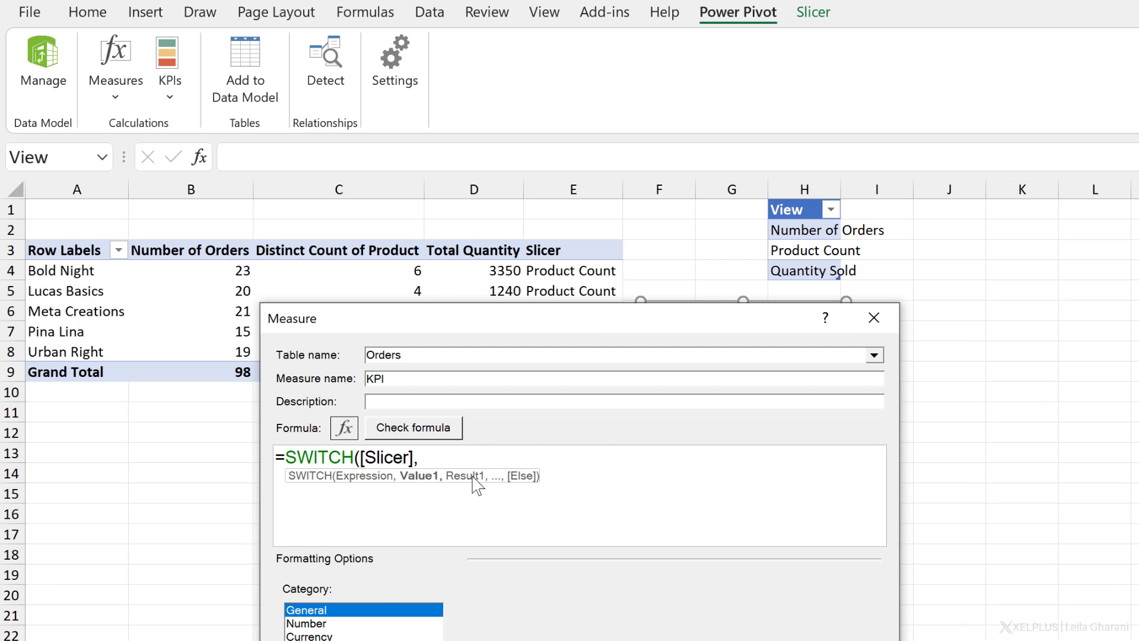
# - Add the first value-result pair to the KPI formula so "Number of Orders" returns the [Number of Orders] measure
pyautogui.moveTo(552, 321); pyautogui.dragTo(1119, 223)
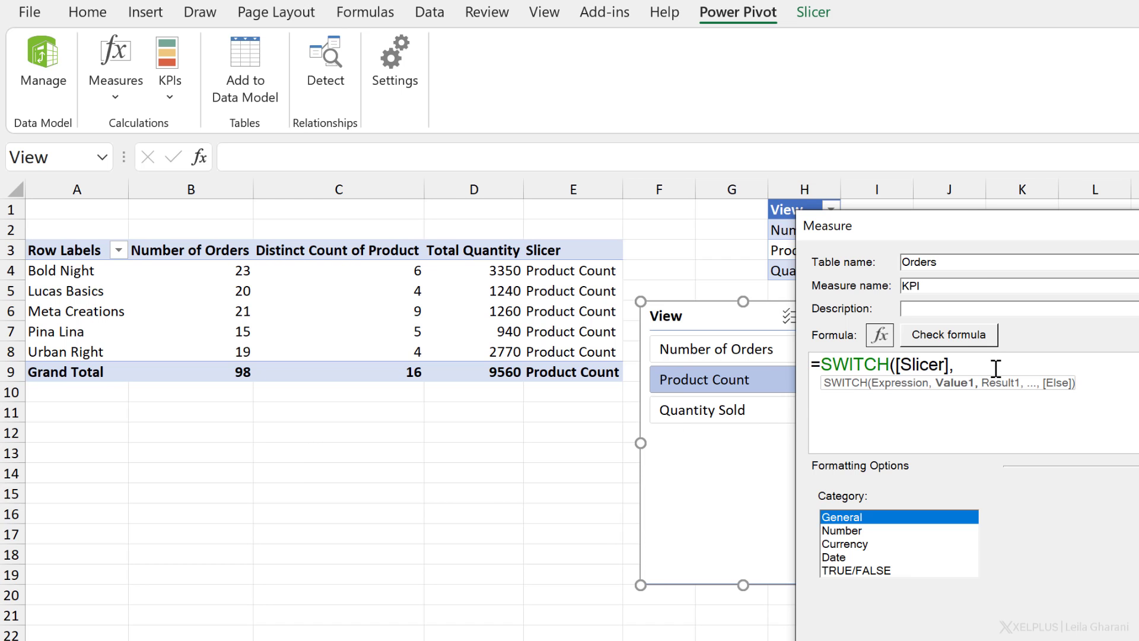
pyautogui.write('"Number of Orders')
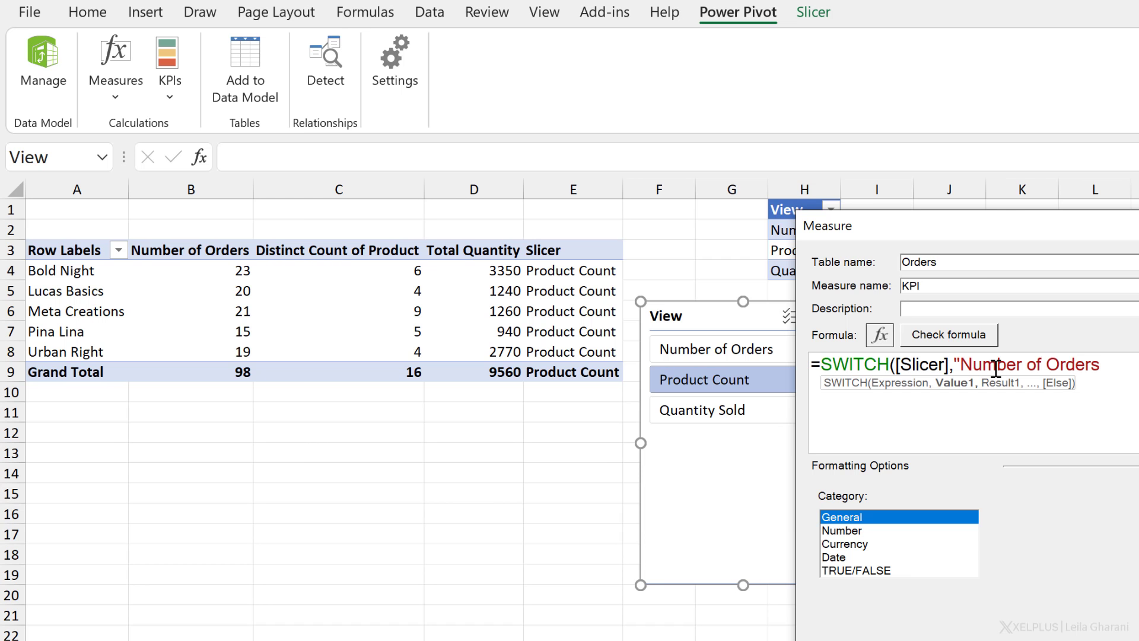
pyautogui.write('",')
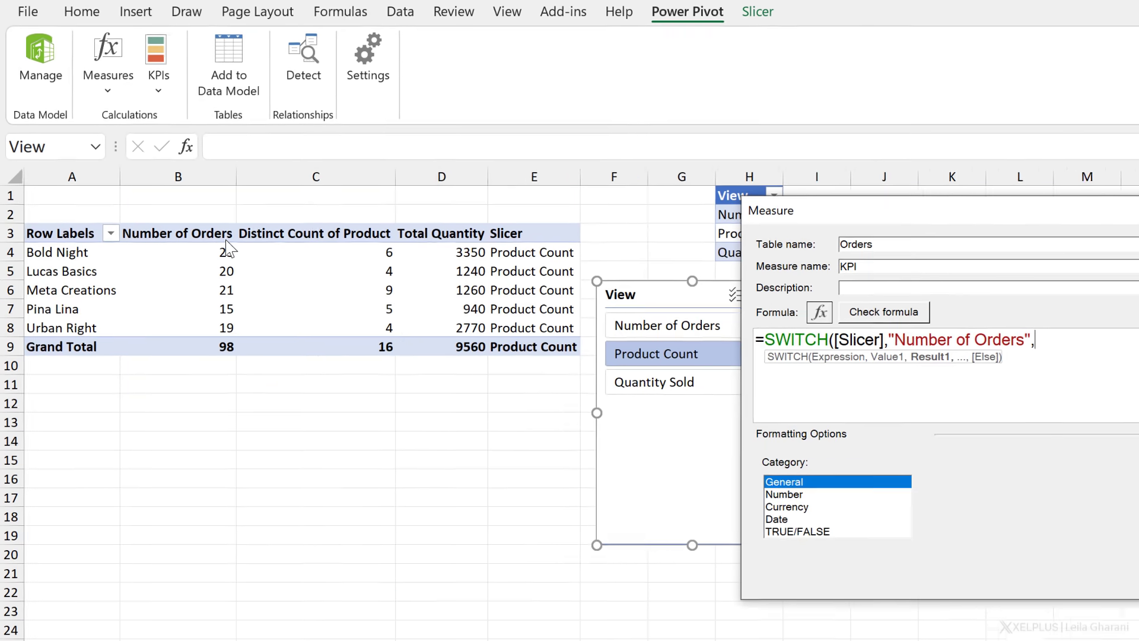
pyautogui.write('num')
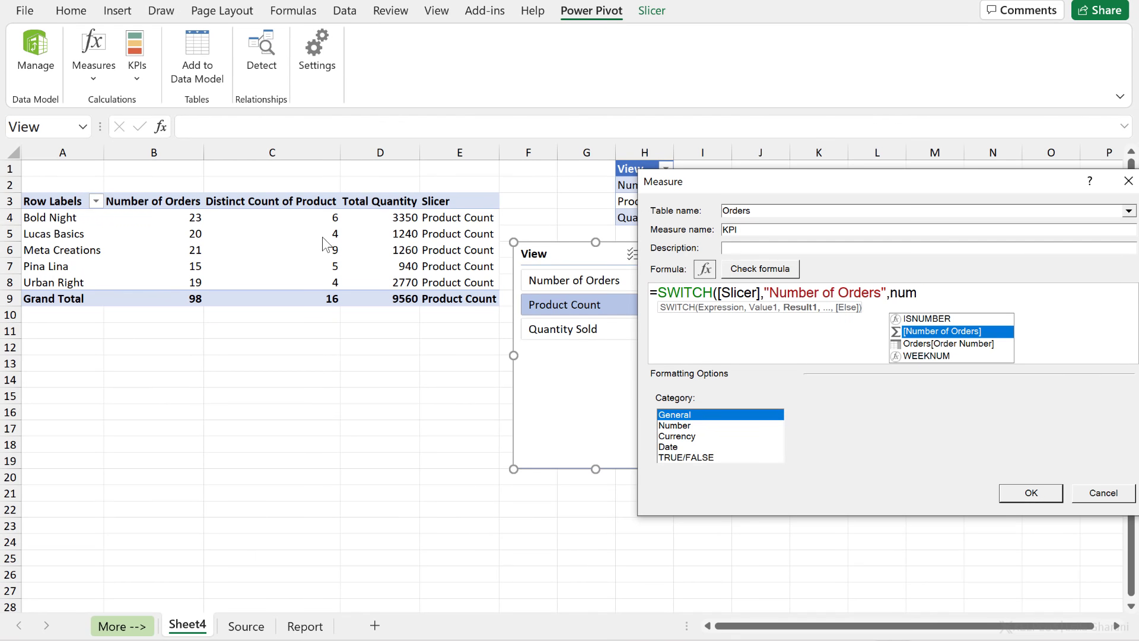
pyautogui.doubleClick(910, 332)
# - Add the second pair to the KPI formula so "Product Count" returns the [Distinct Count of Product] measure
pyautogui.write(',"Produc')
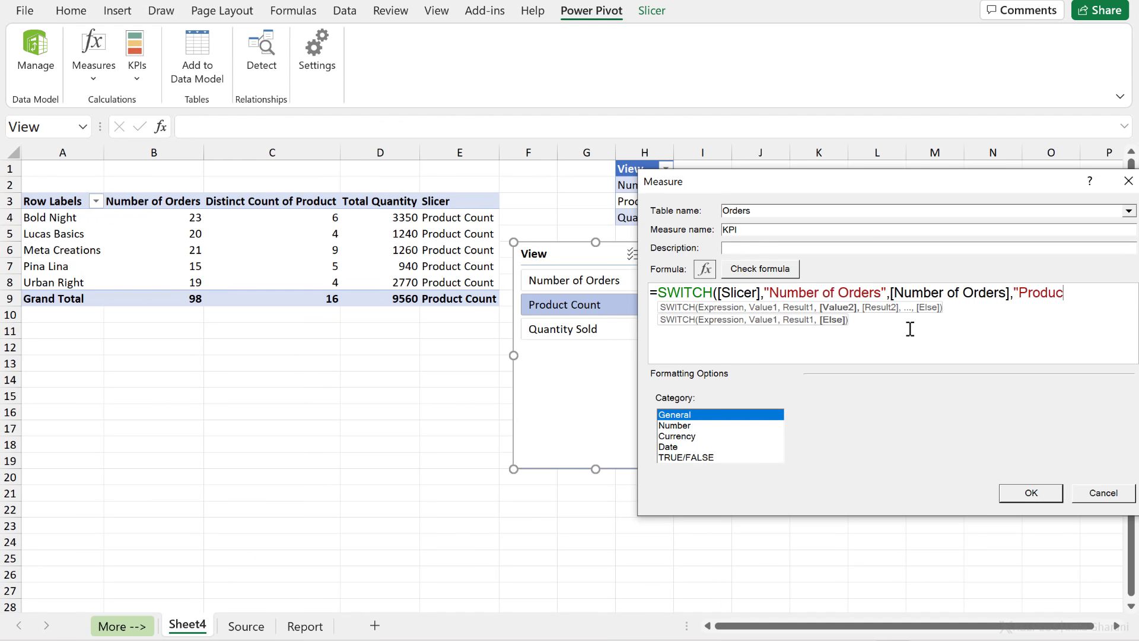
pyautogui.write('t Count",')
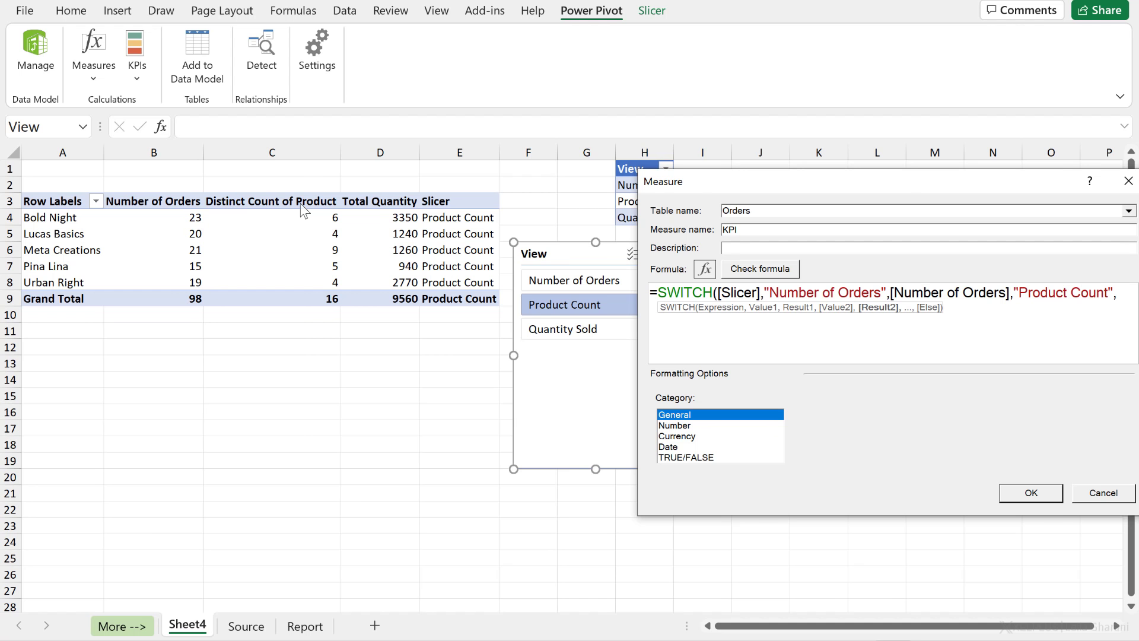
pyautogui.write('distin')
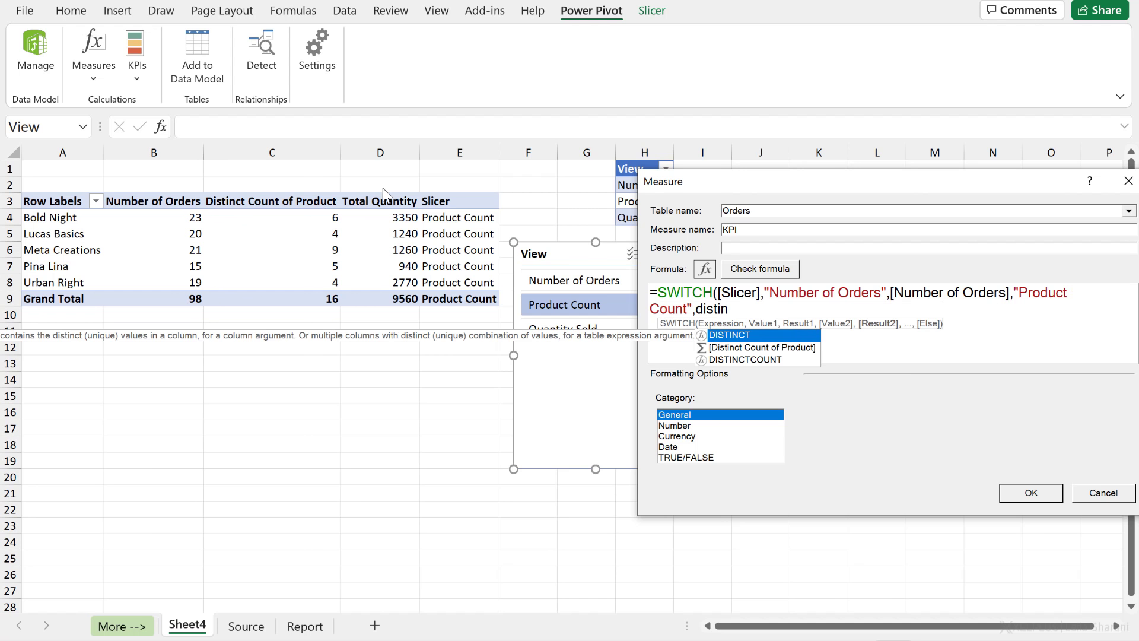
pyautogui.doubleClick(779, 348)
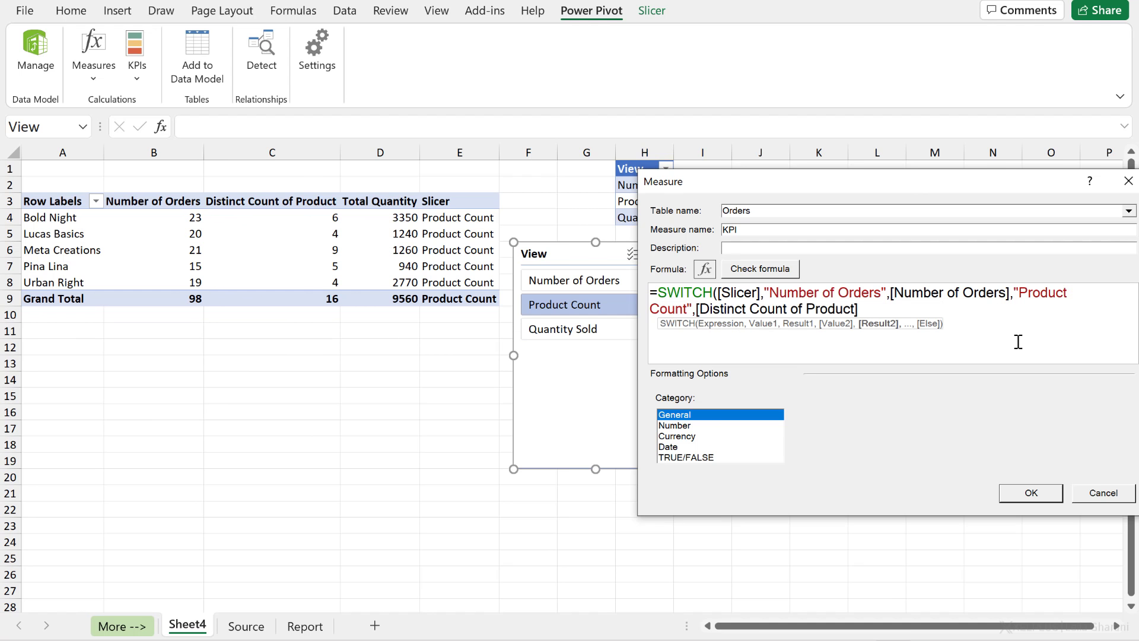
# - Complete the KPI formula so "Quantity Sold" returns [Total Quantity], close the SWITCH function and check the formula for errors
pyautogui.write(',"Quantity Sold')
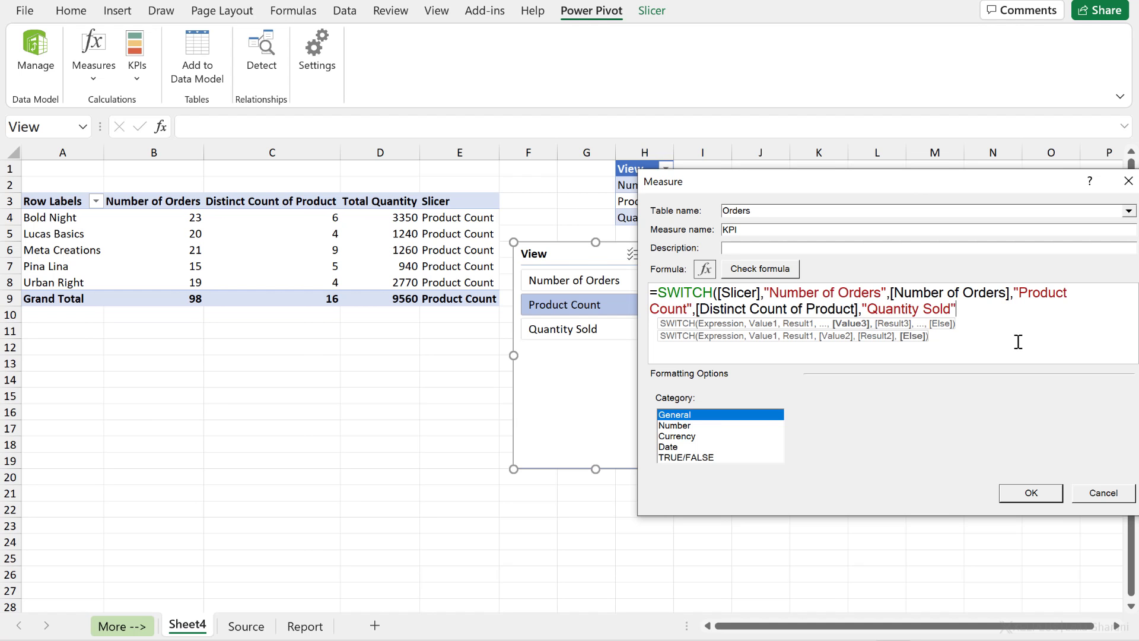
pyautogui.write(',tot')
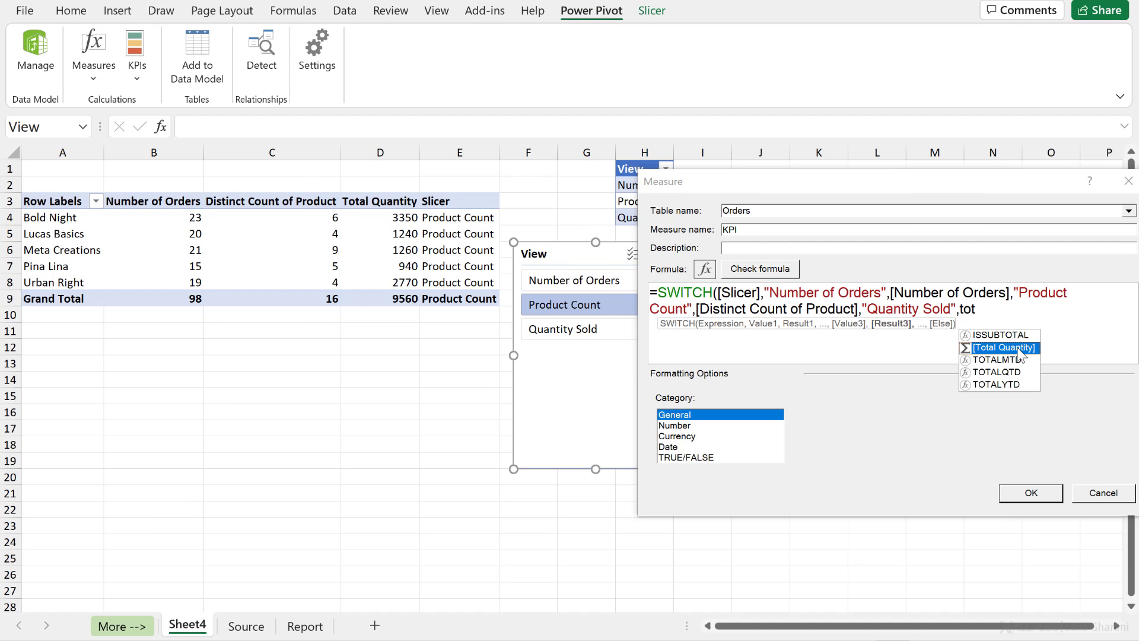
pyautogui.doubleClick(1020, 349)
pyautogui.write(')')
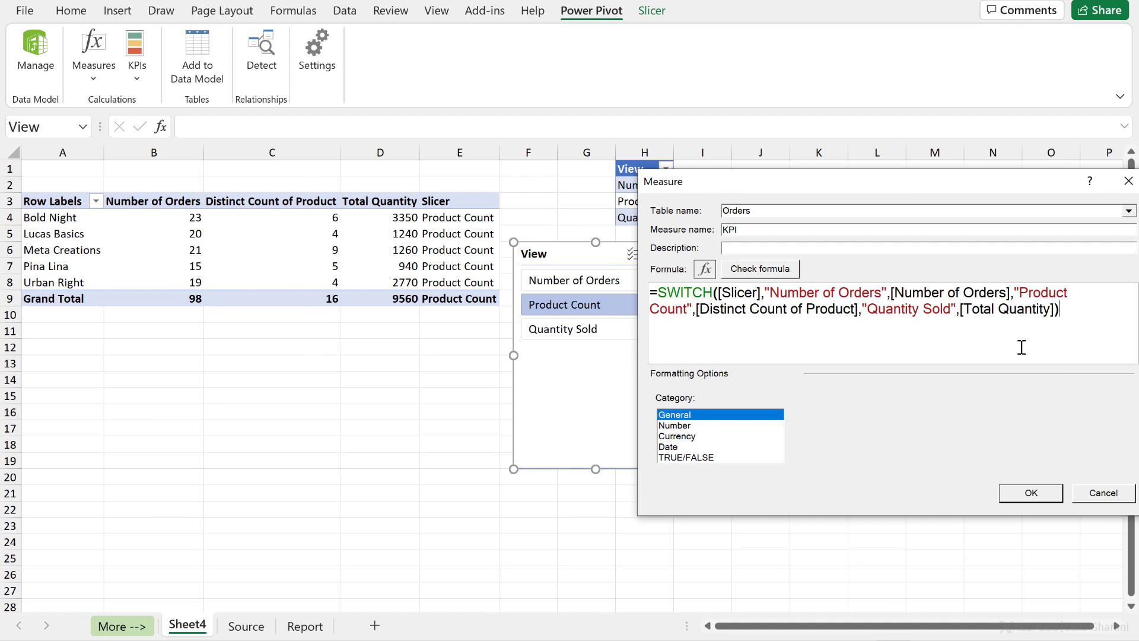
pyautogui.click(756, 273)
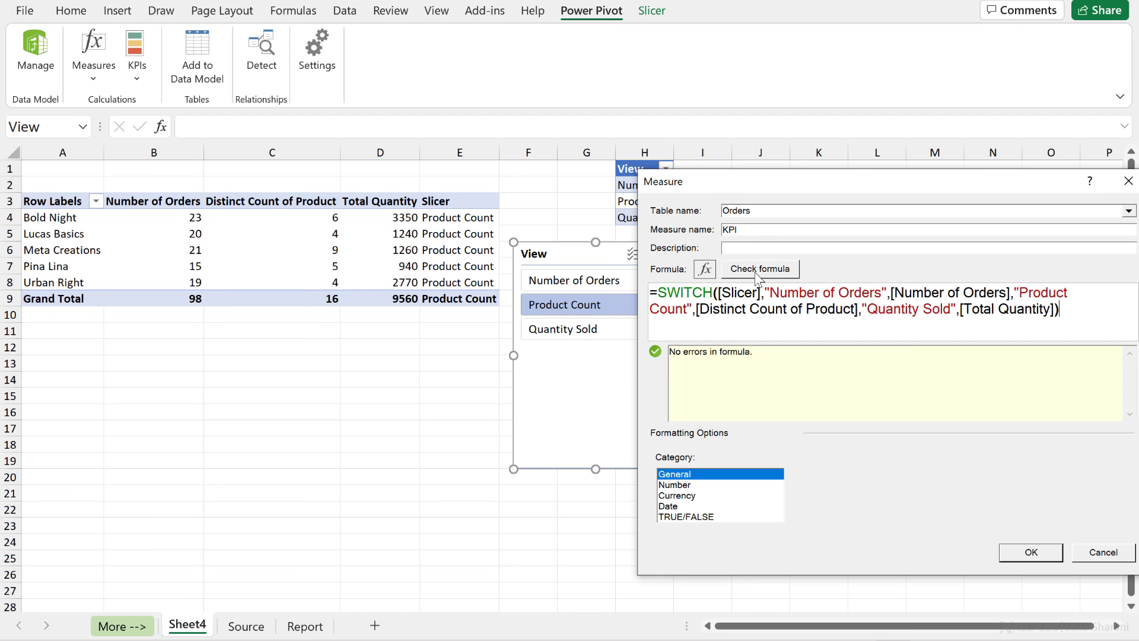
# - Format the KPI measure as a whole number with a 1000 separator and save it
pyautogui.click(676, 485)
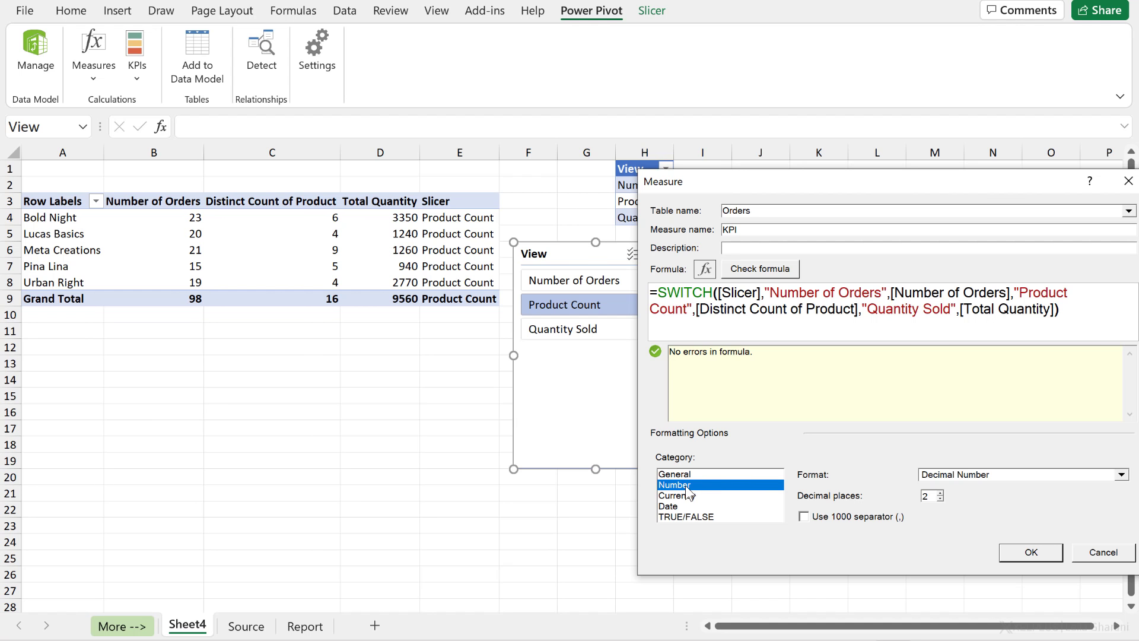
pyautogui.click(979, 475)
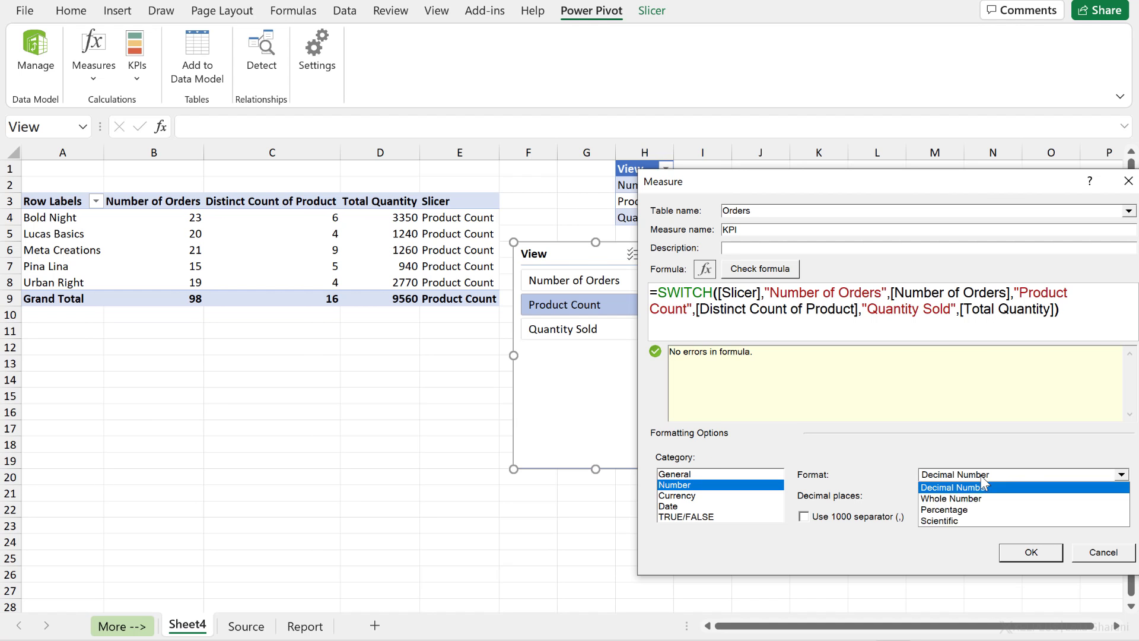
pyautogui.click(977, 494)
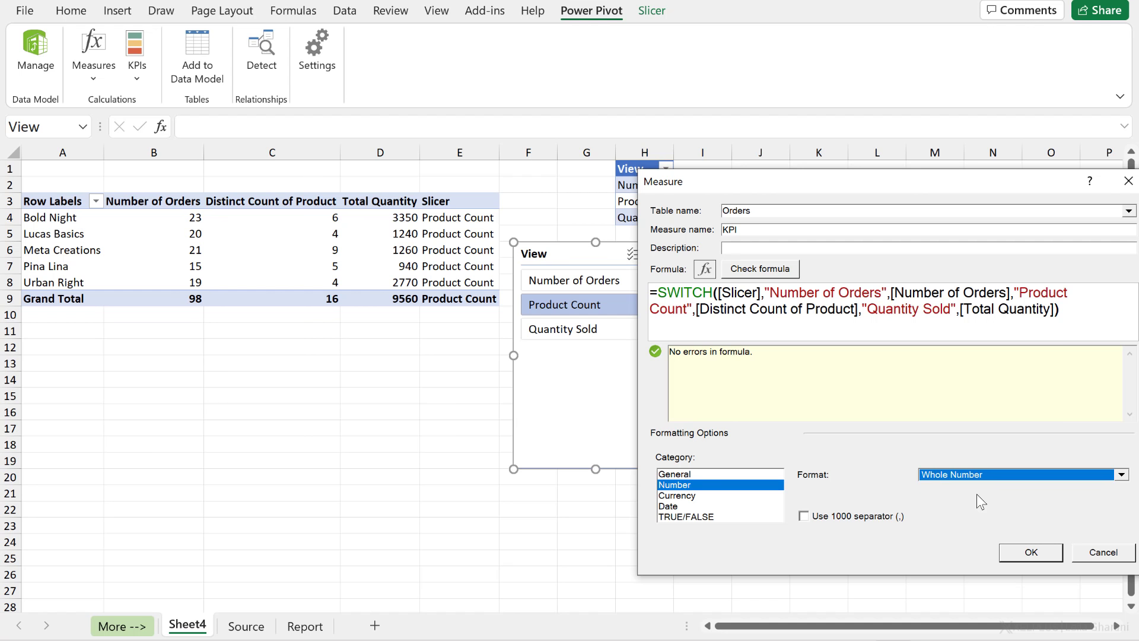
pyautogui.click(818, 518)
pyautogui.click(1026, 551)
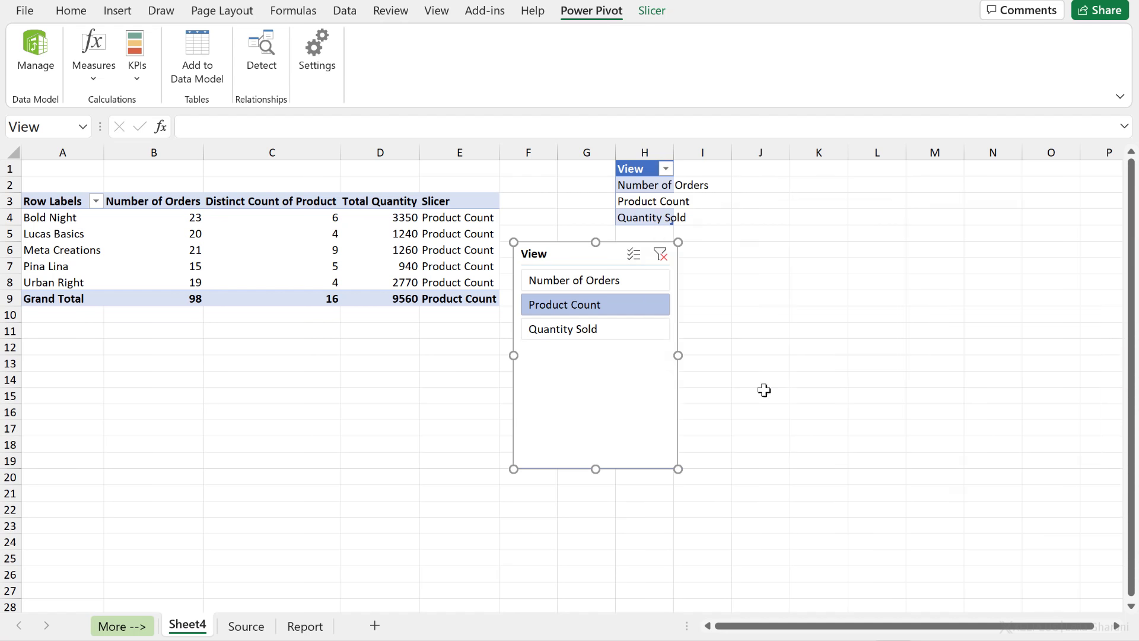
# - Move the View slicer clear of the PivotTable and test the KPI with Number of Orders, Product Count and Quantity Sold
pyautogui.moveTo(562, 254); pyautogui.dragTo(637, 242)
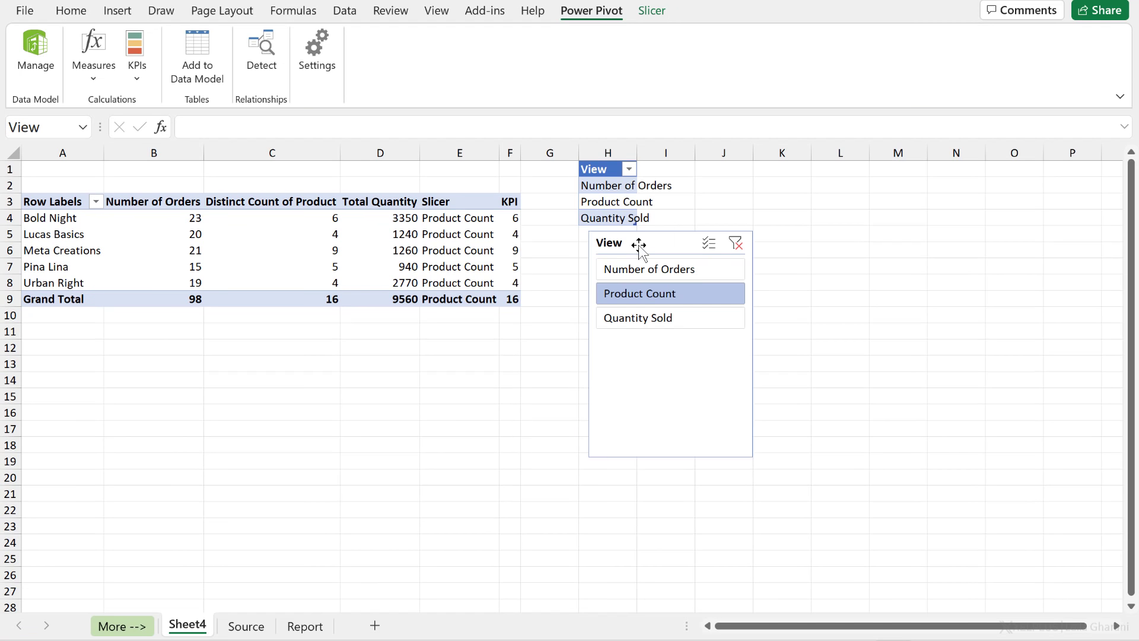
pyautogui.click(676, 269)
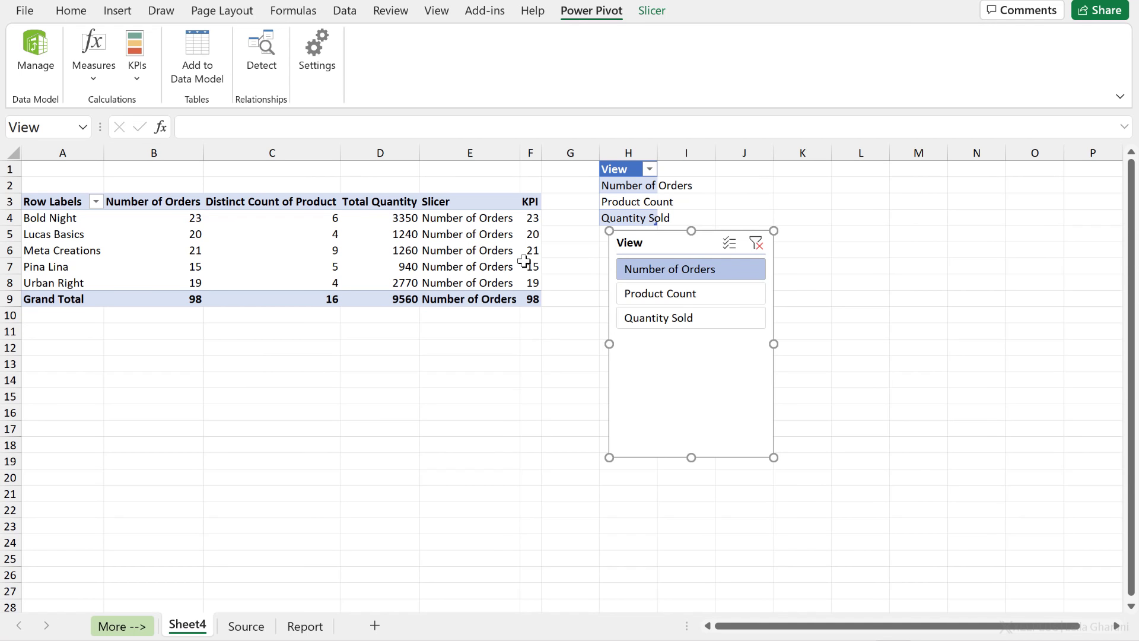
pyautogui.click(661, 293)
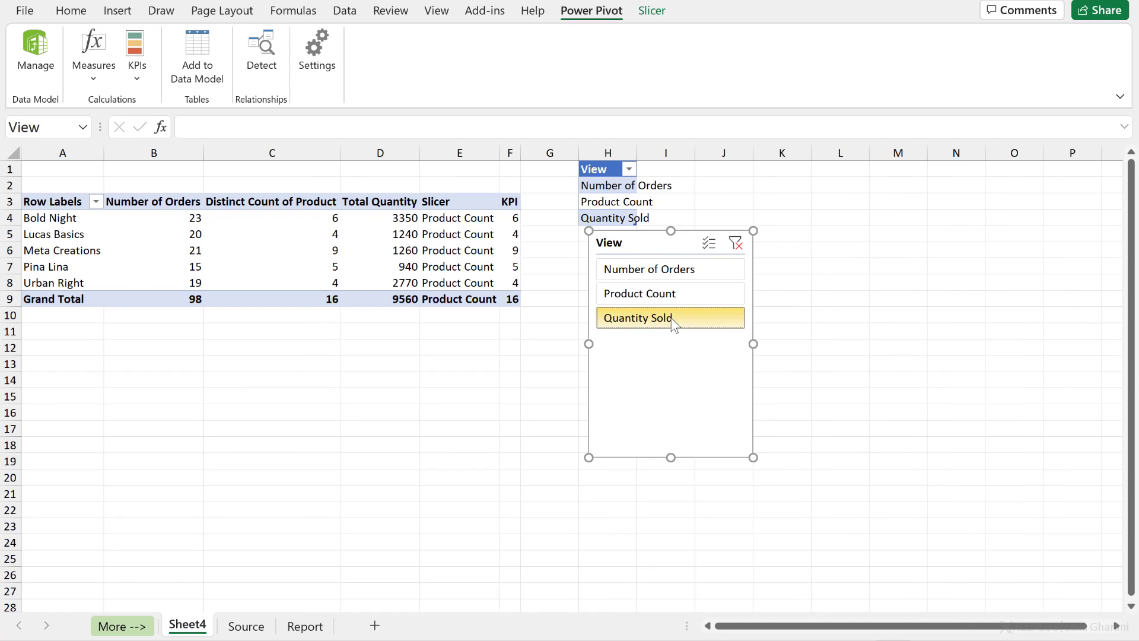
pyautogui.click(652, 318)
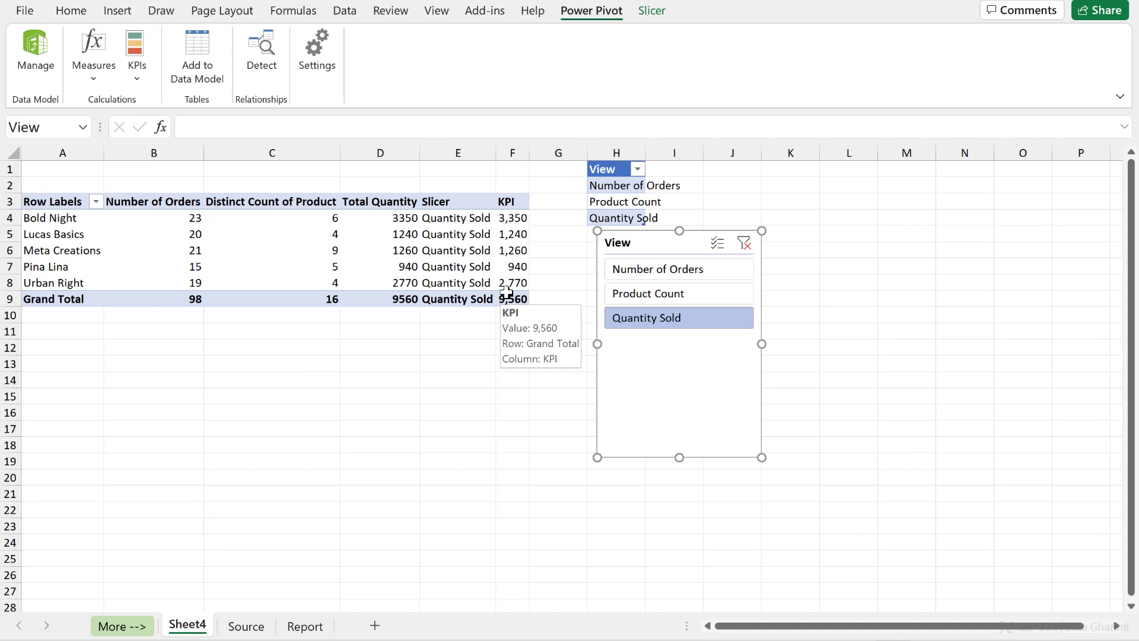
# - Remove the Slicer, Total Quantity, Distinct Count of Product and Number of Orders values from the PivotTable, leaving only KPI
pyautogui.click(337, 254)
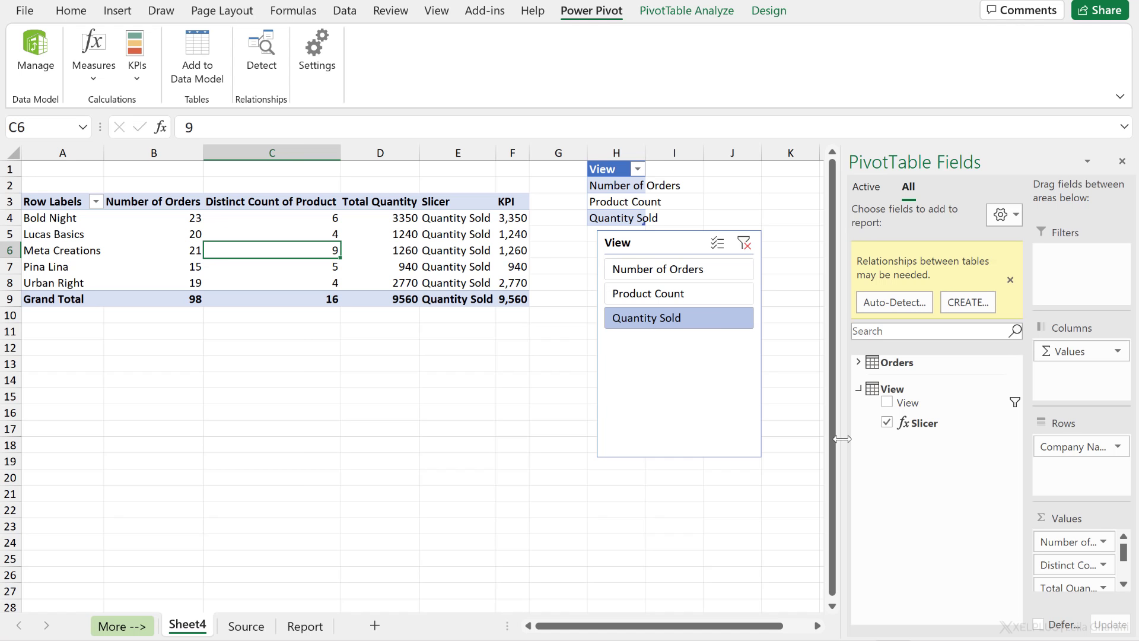
pyautogui.moveTo(841, 439); pyautogui.dragTo(763, 434)
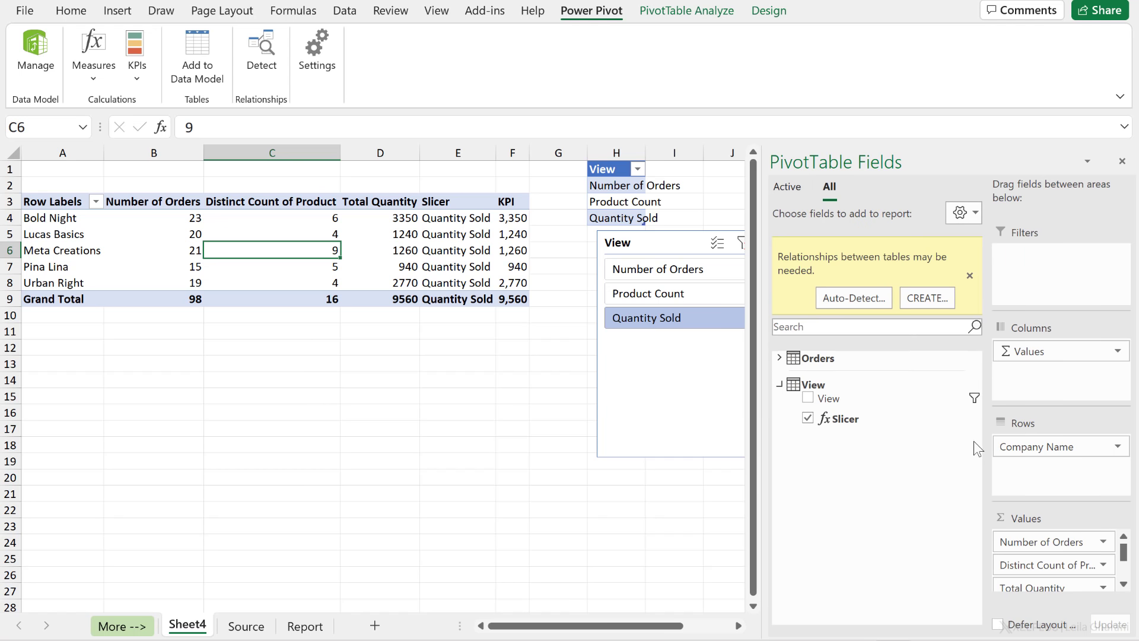
pyautogui.scroll(-3, 1029, 549)
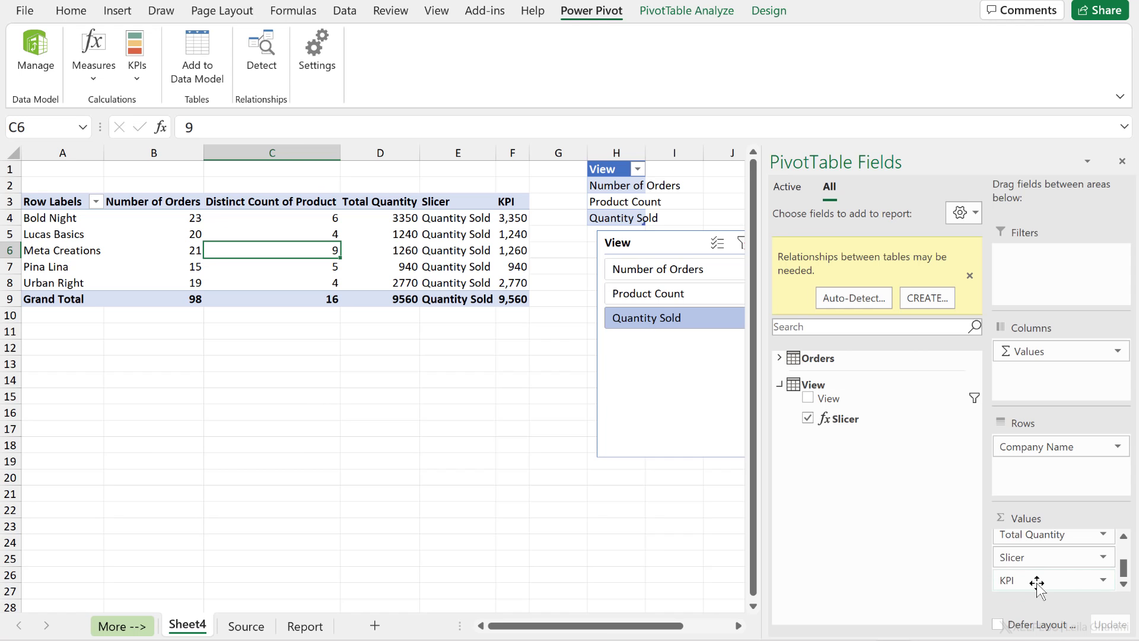
pyautogui.moveTo(1036, 557); pyautogui.dragTo(965, 562)
pyautogui.moveTo(1047, 556); pyautogui.dragTo(859, 513)
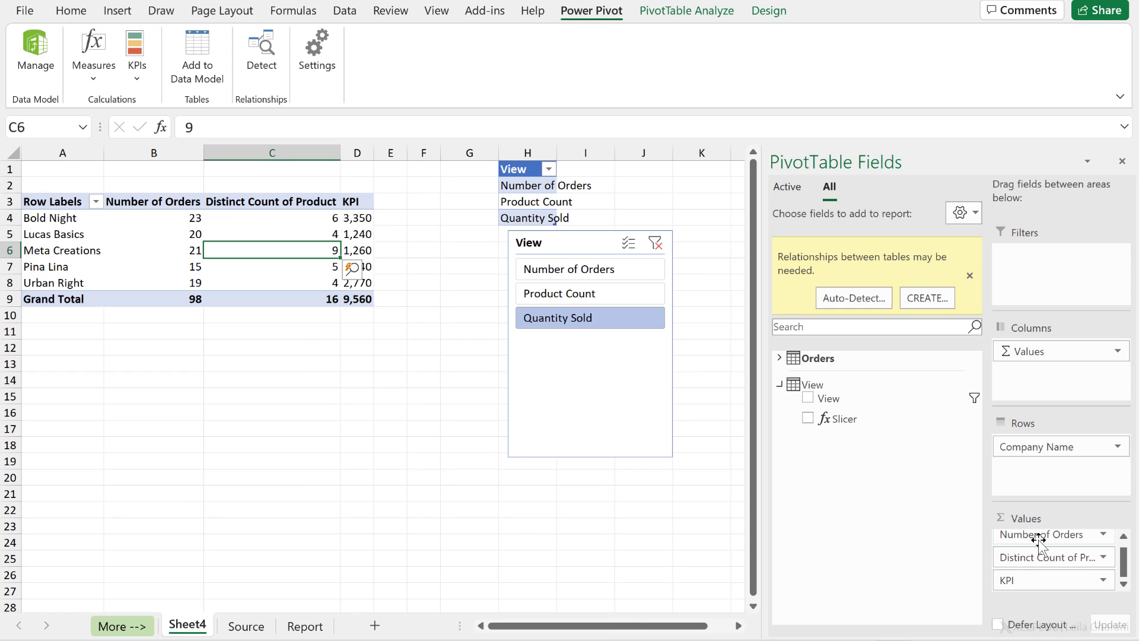
pyautogui.moveTo(1029, 557); pyautogui.dragTo(869, 525)
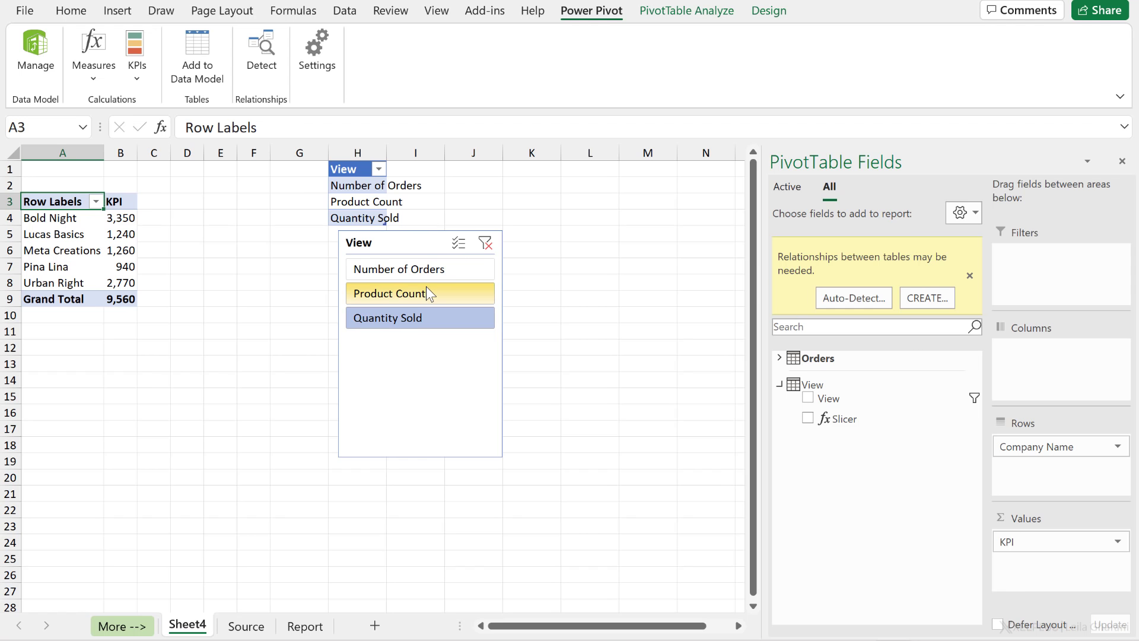
# - Dismiss the table relationships notice, then insert a clustered column PivotChart of KPI by company and place it below the PivotTable
pyautogui.click(969, 276)
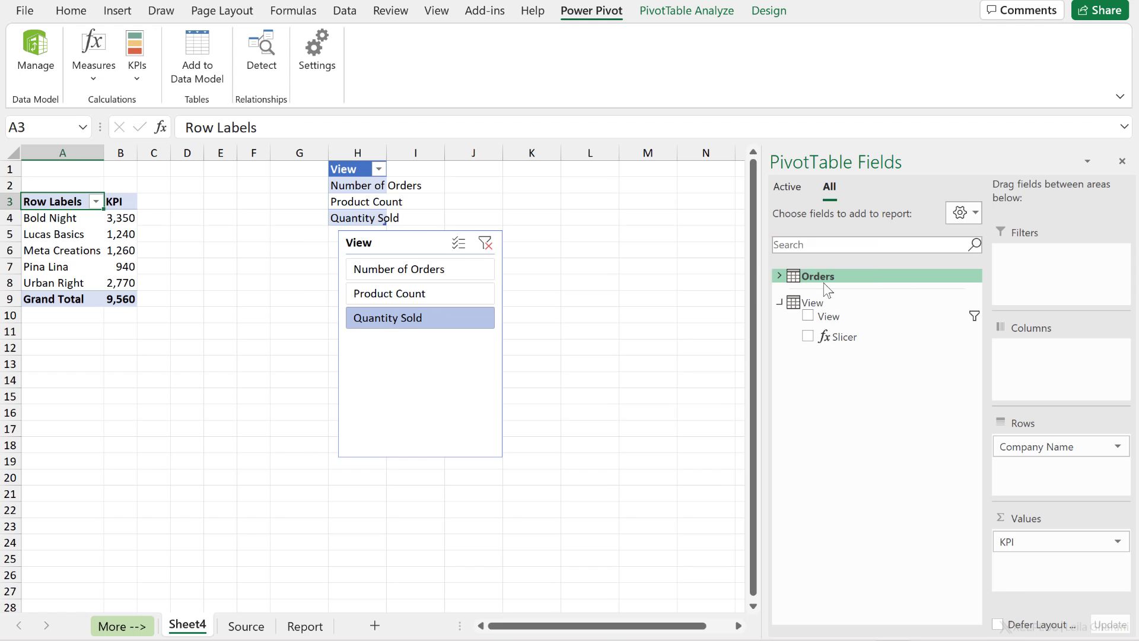
pyautogui.click(187, 289)
pyautogui.click(91, 254)
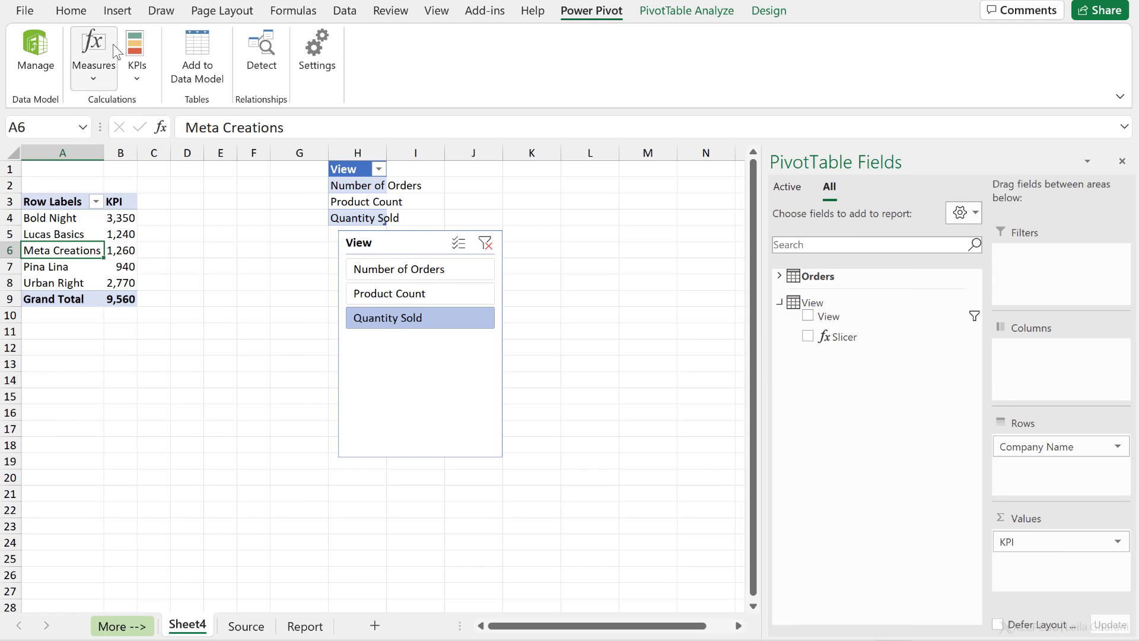
pyautogui.click(121, 18)
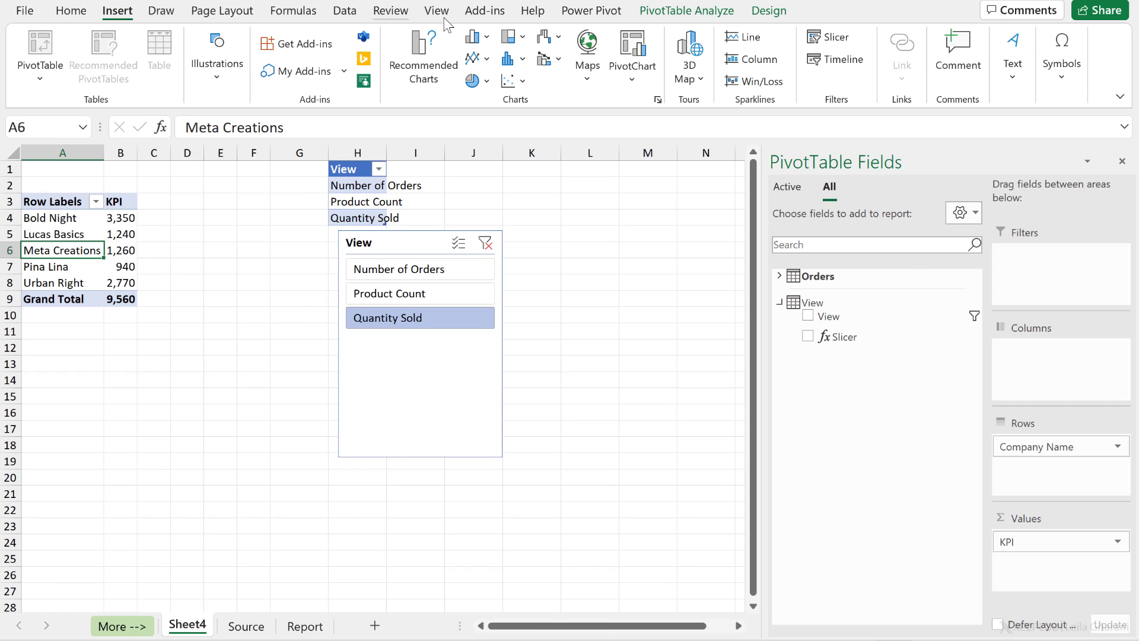
pyautogui.click(487, 36)
pyautogui.click(487, 95)
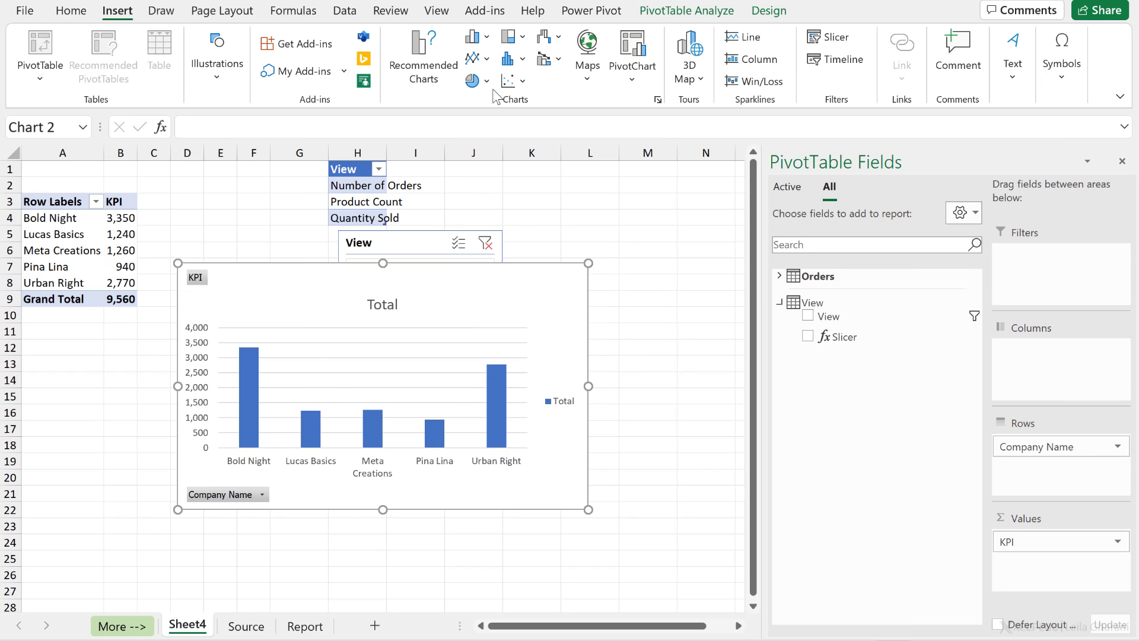
pyautogui.moveTo(289, 284); pyautogui.dragTo(228, 332)
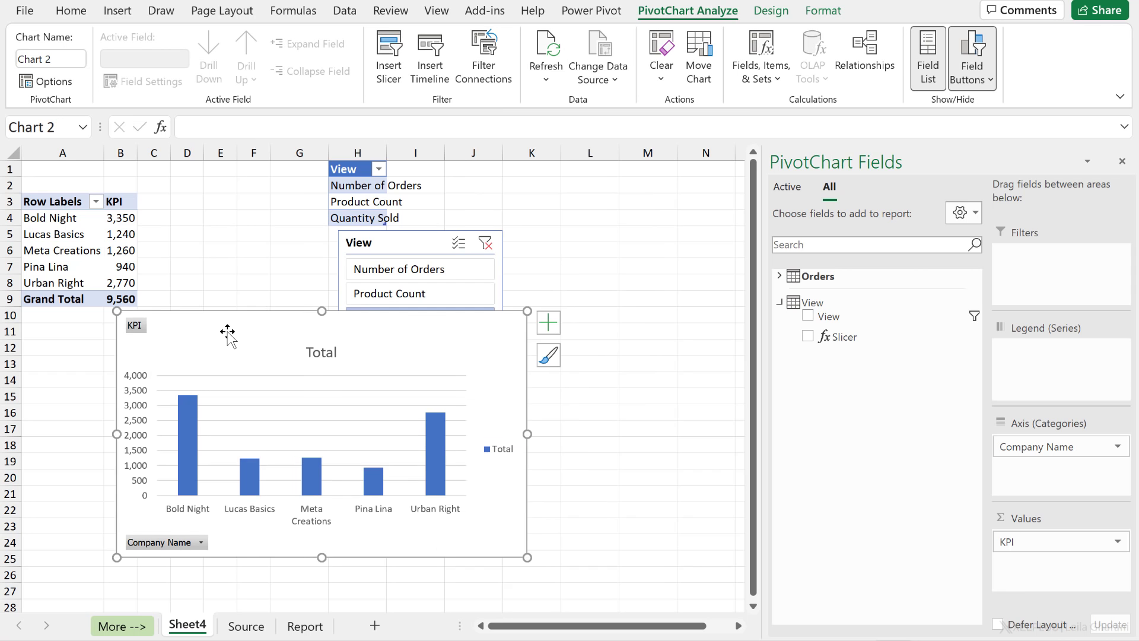
# - Cut the PivotChart and View slicer together, paste them onto the Report sheet and position them near the sheet's upper edge
pyautogui.press('ctrl')
pyautogui.keyDown('ctrl'); pyautogui.click(398, 243); pyautogui.keyUp('ctrl')
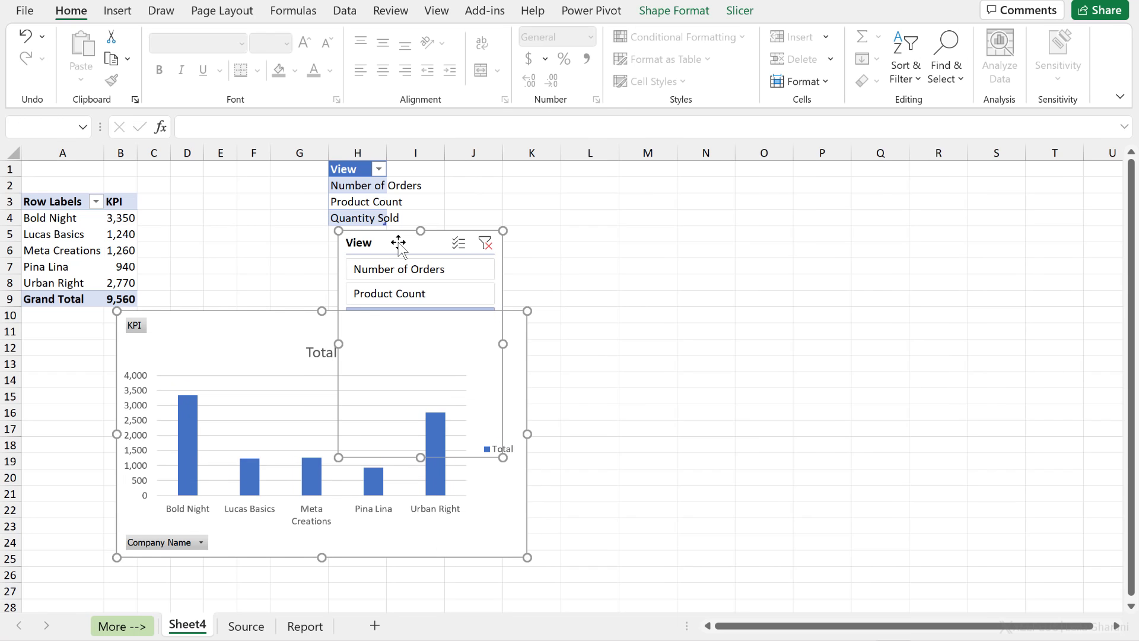
pyautogui.hotkey('ctrl', 'x')
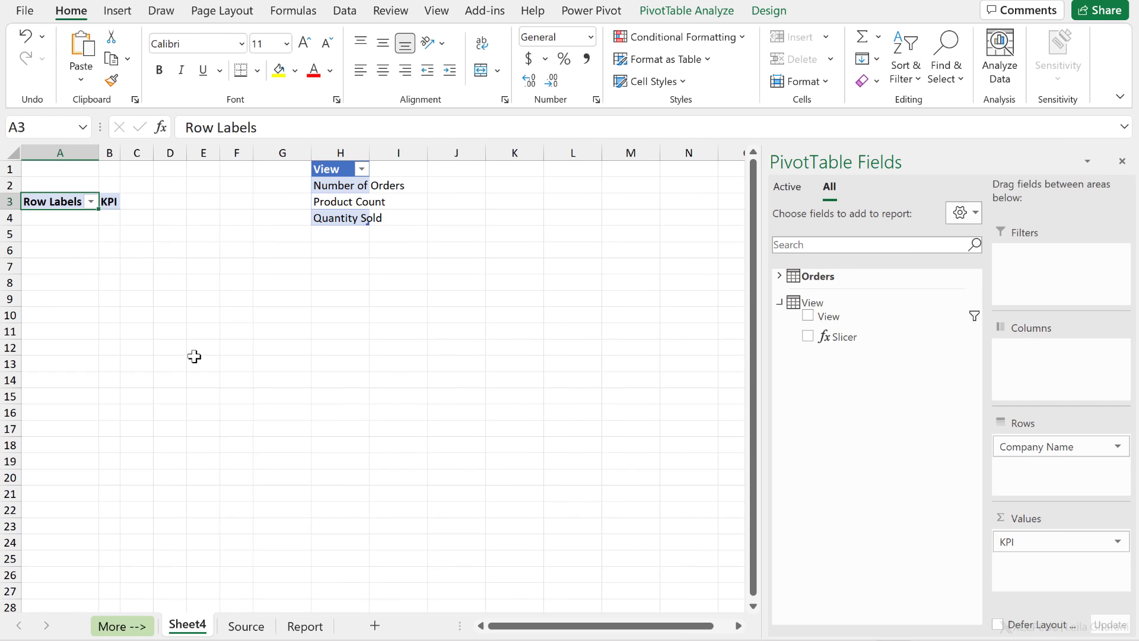
pyautogui.click(302, 617)
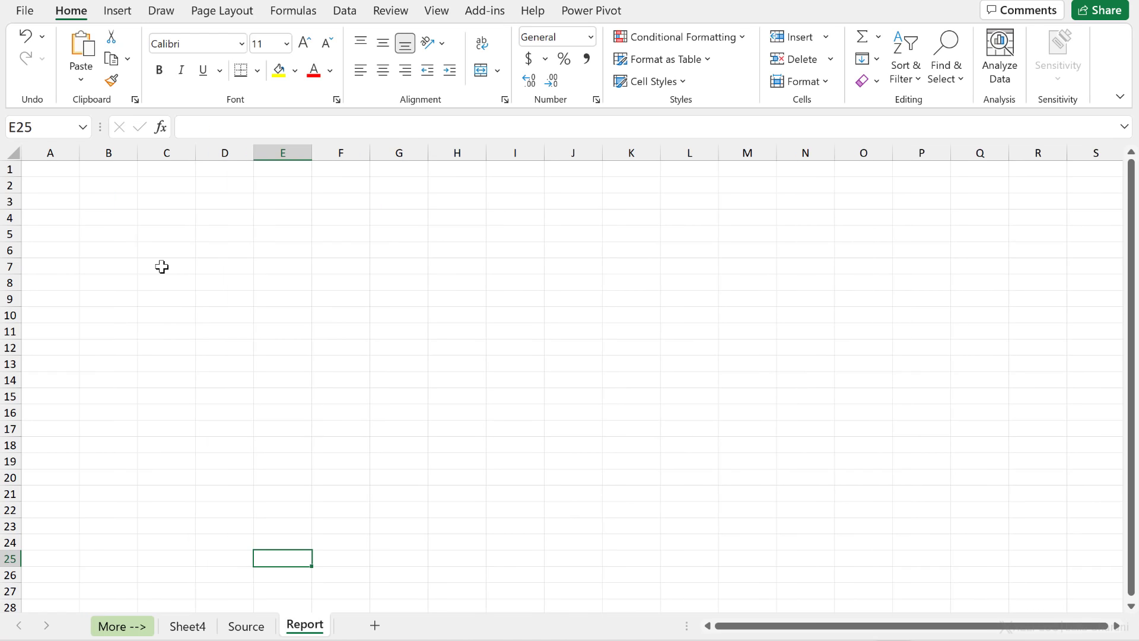
pyautogui.hotkey('ctrl', 'v')
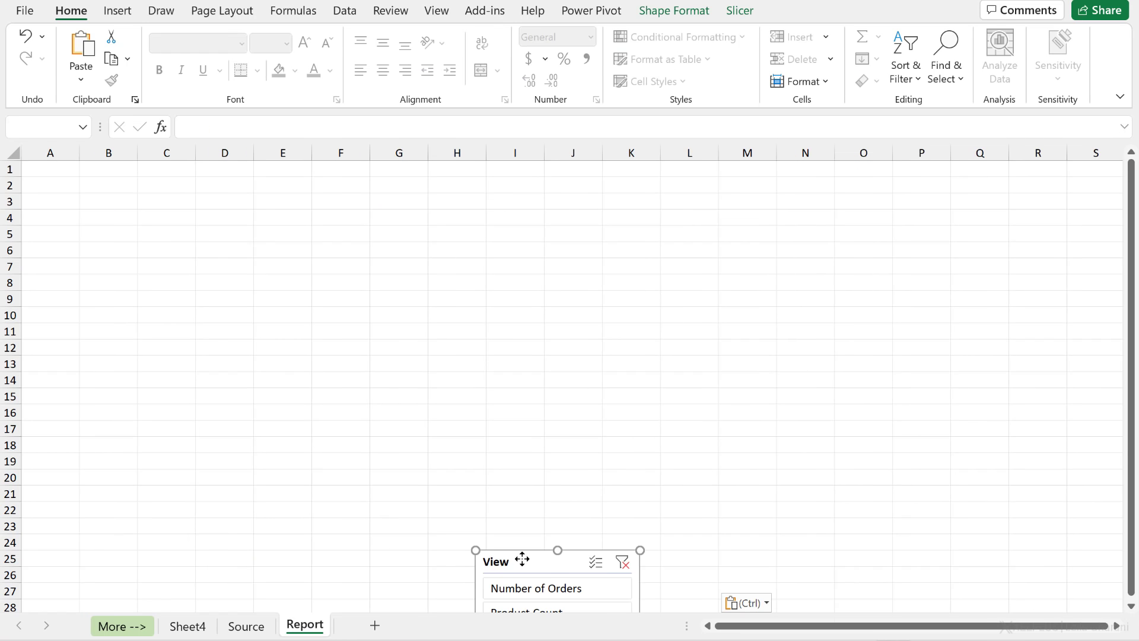
pyautogui.moveTo(522, 559); pyautogui.dragTo(377, 173)
pyautogui.scroll(-3, 229, 330)
pyautogui.scroll(3, 221, 330)
# - Test the chart with the View slicer on Product Count, then leave it set to Number of Orders
pyautogui.click(256, 247)
pyautogui.click(378, 225)
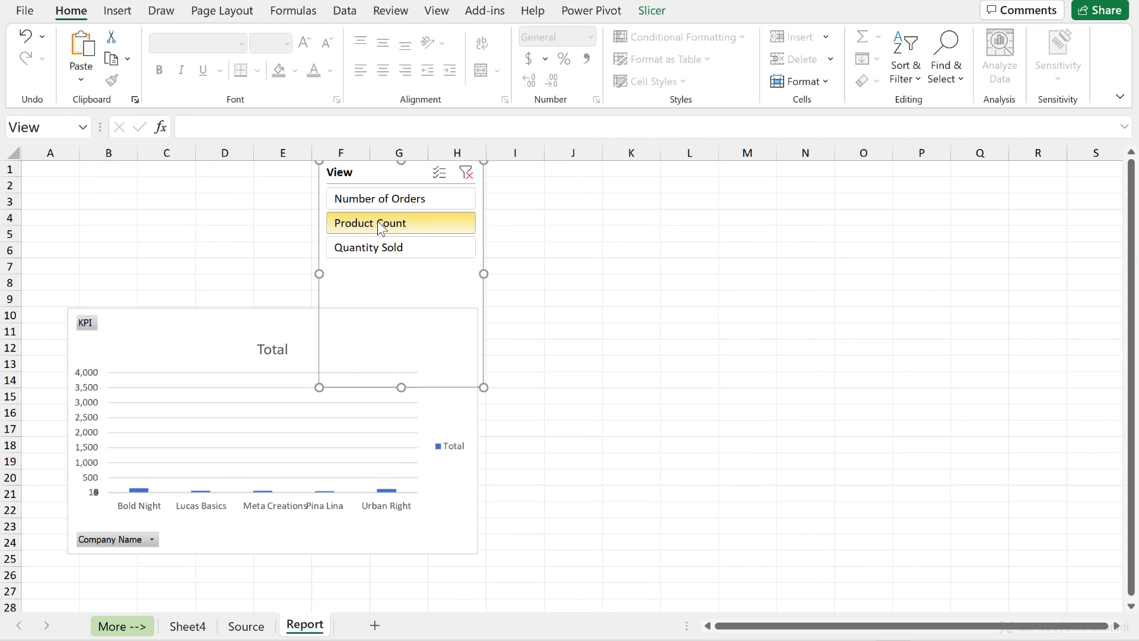
pyautogui.click(382, 197)
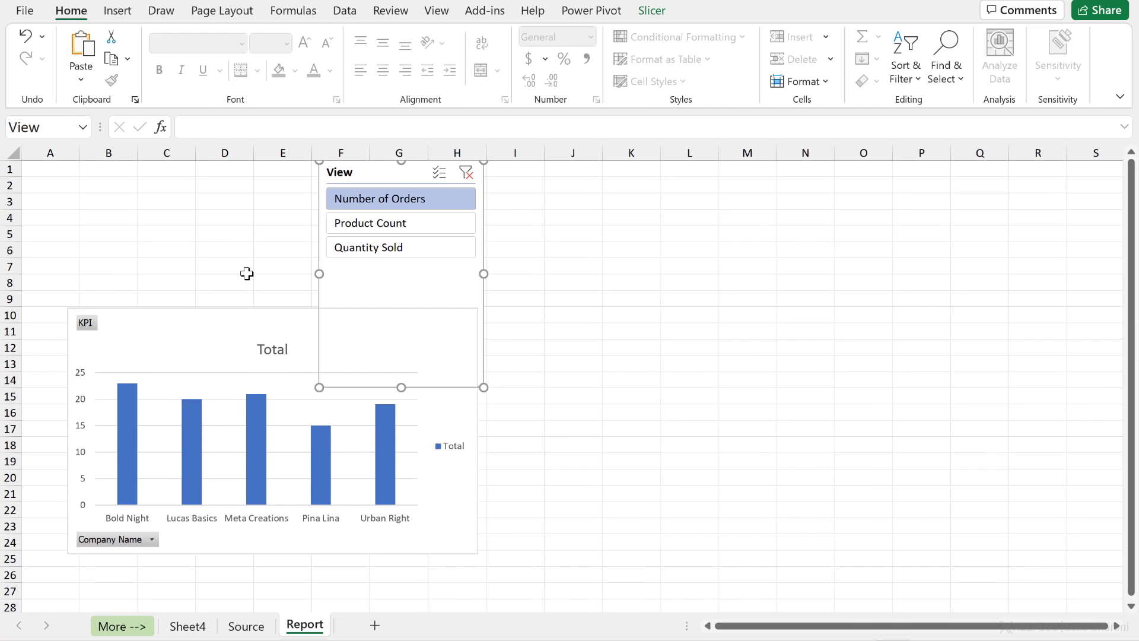
# - Delete the legend and the Total title from the PivotChart on the Report sheet
pyautogui.click(454, 452)
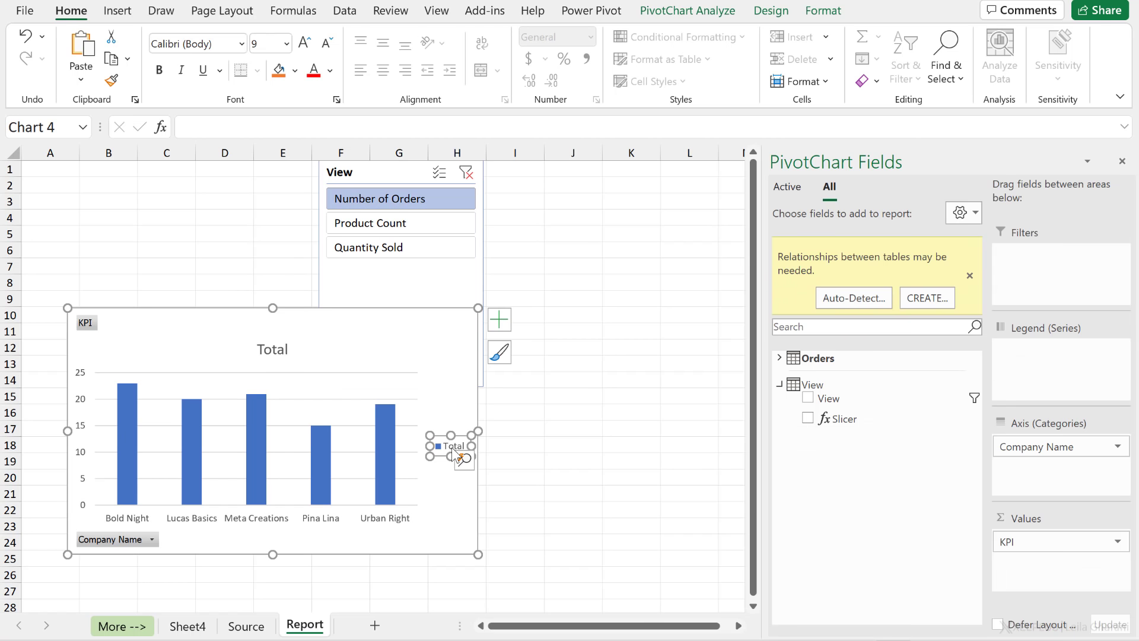
pyautogui.rightClick(454, 452)
pyautogui.press('Delete')
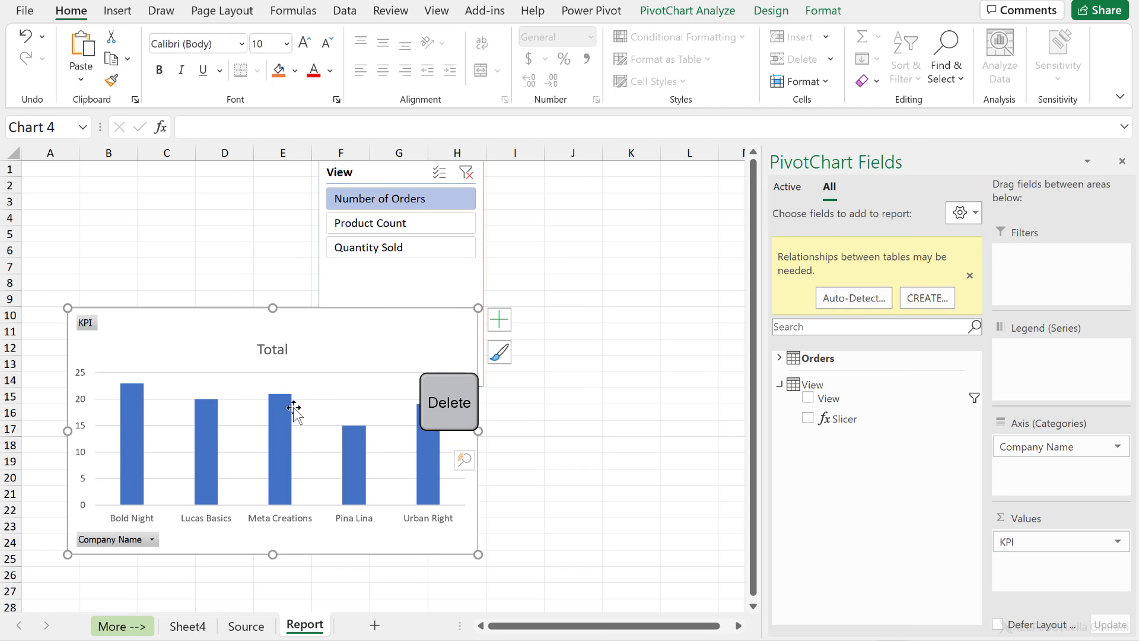
pyautogui.click(274, 348)
pyautogui.press('Delete')
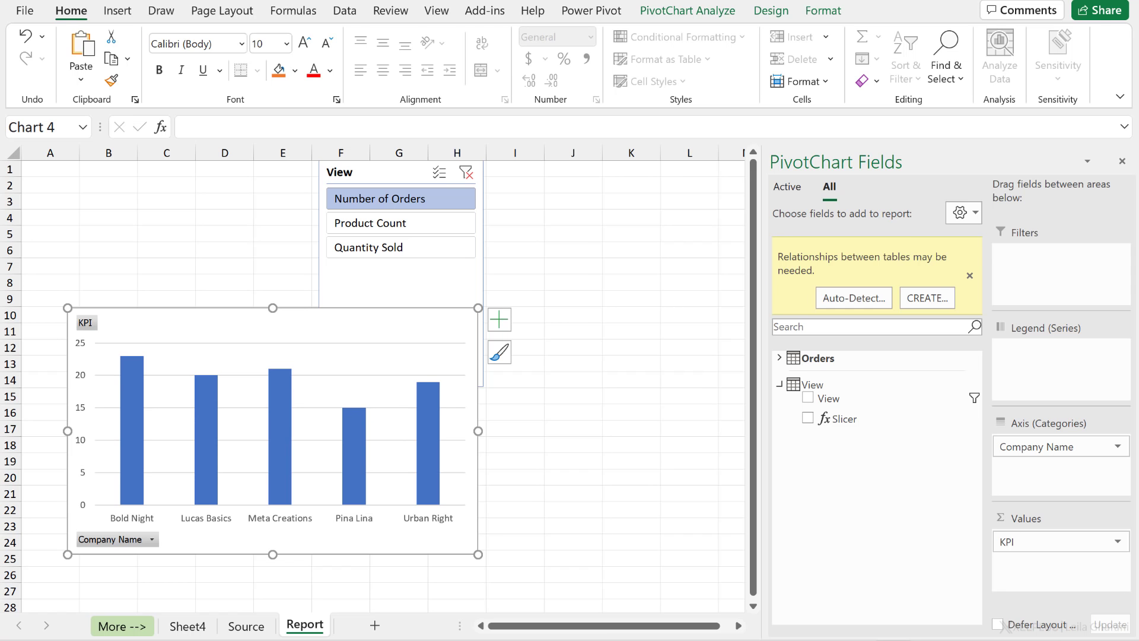
# - Add data labels to the chart's columns and remove the gridlines and the vertical axis
pyautogui.rightClick(280, 408)
pyautogui.click(309, 344)
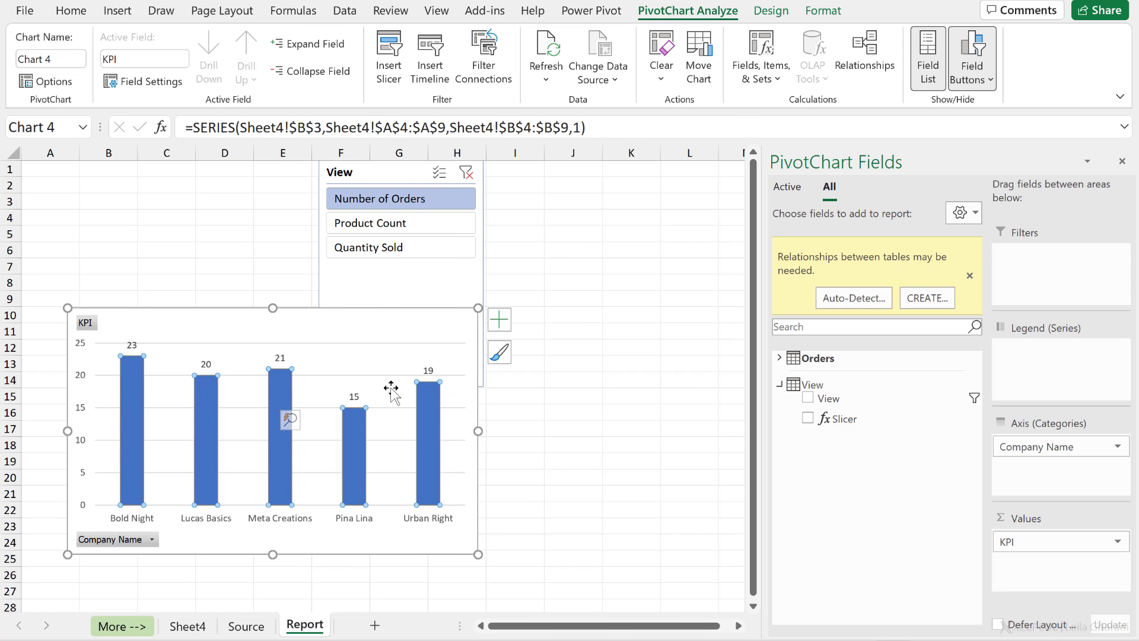
pyautogui.click(369, 374)
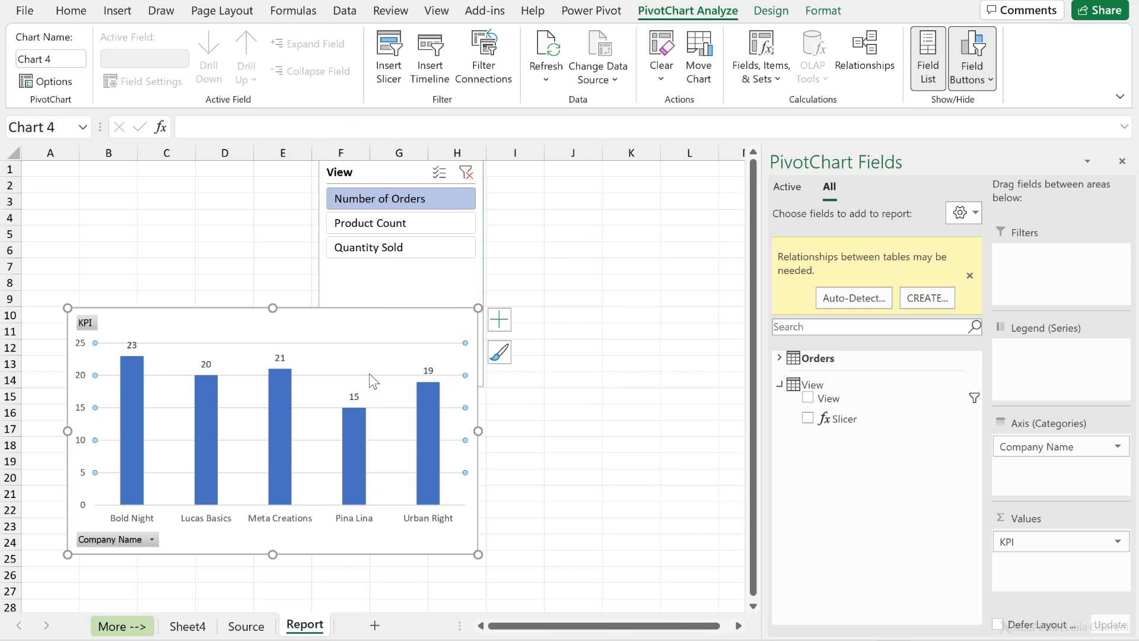
pyautogui.press('Delete')
pyautogui.click(82, 382)
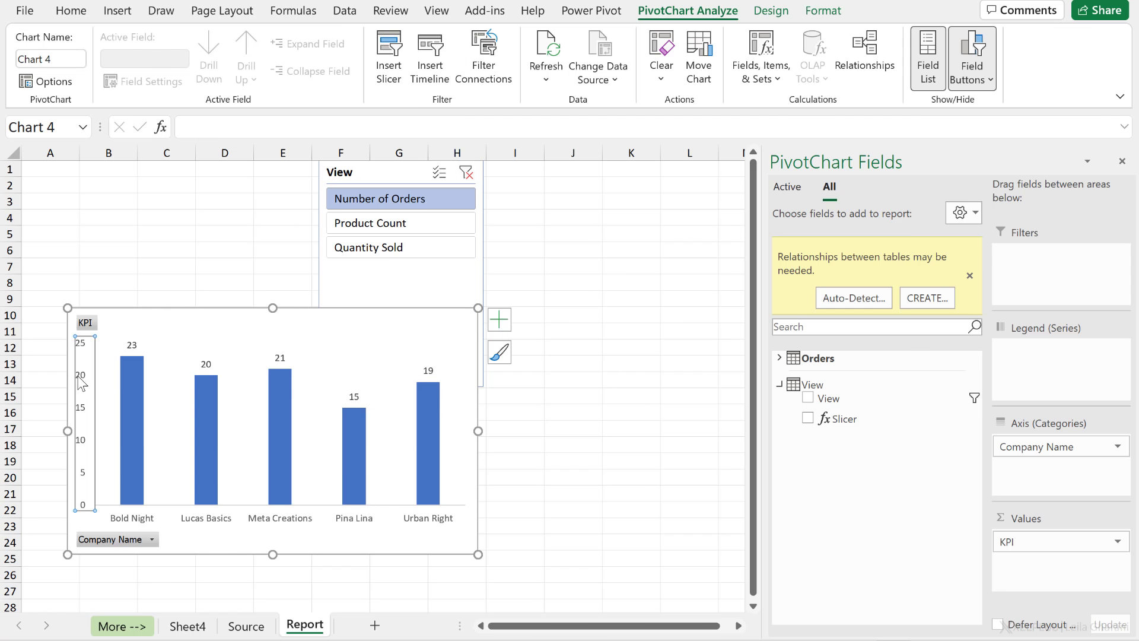
pyautogui.press('Delete')
# - Make the company names on the chart's horizontal axis bold
pyautogui.click(119, 520)
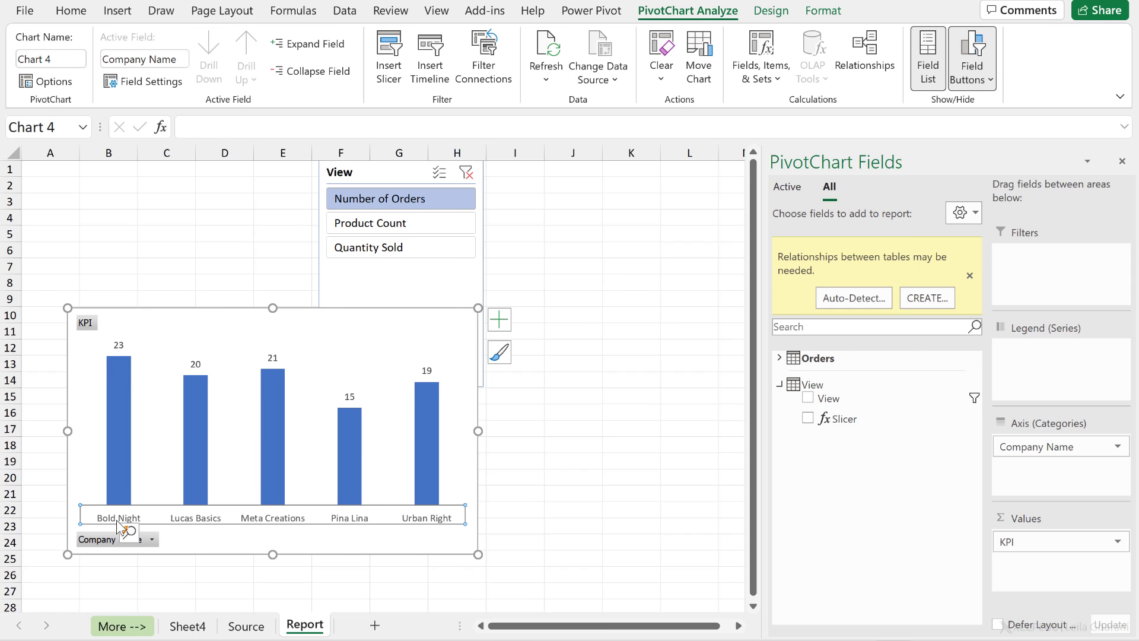
pyautogui.hotkey('ctrl', 'b')
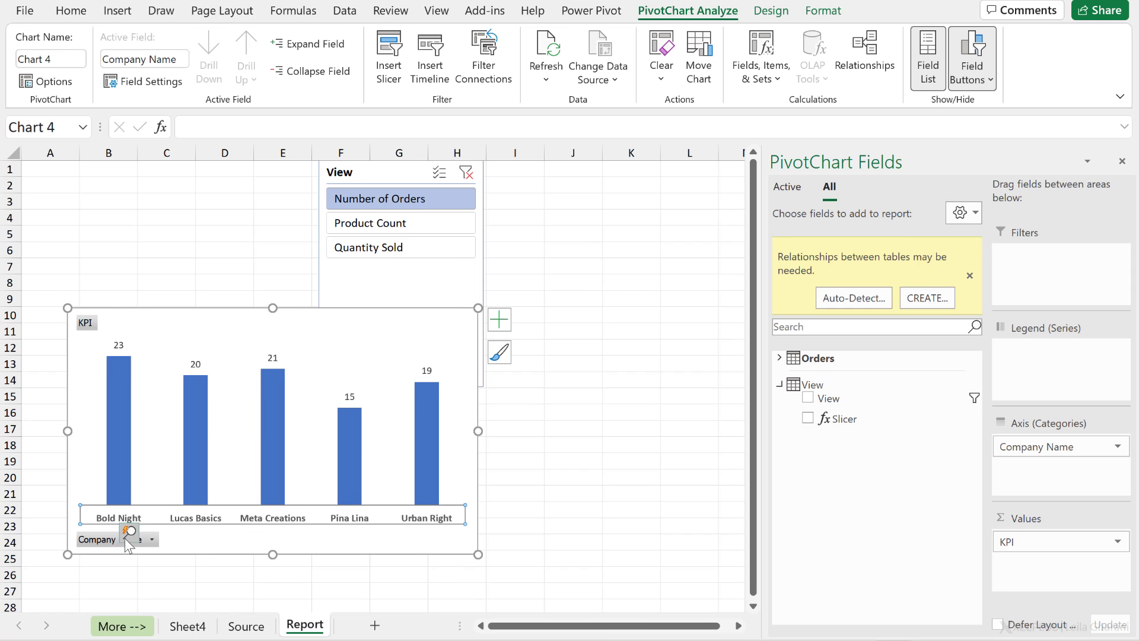
pyautogui.click(205, 544)
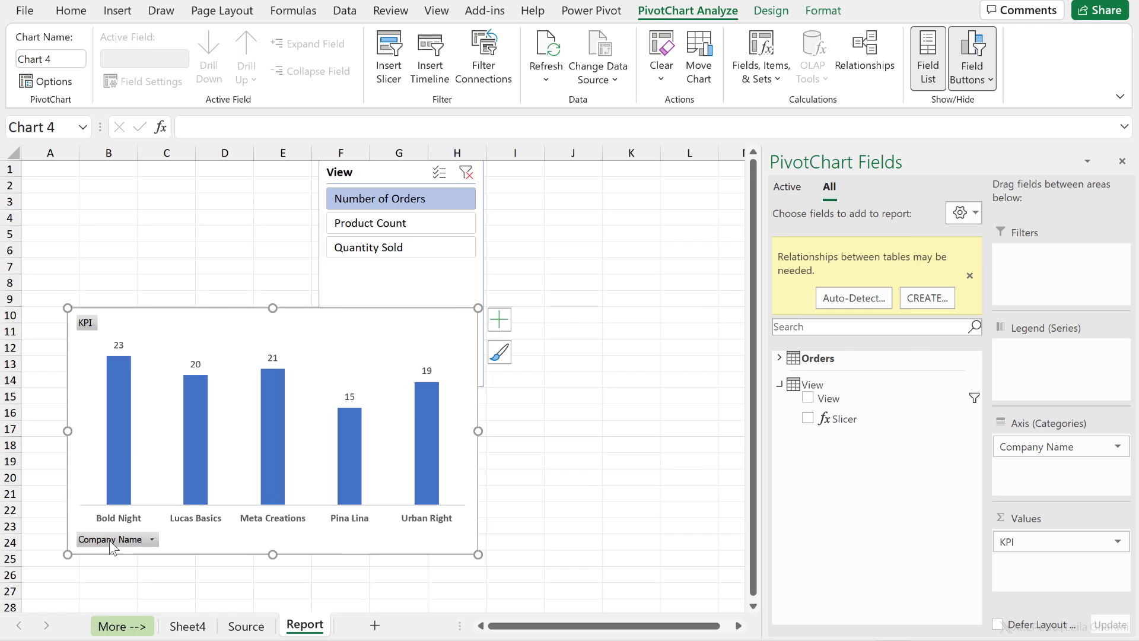
# - Hide all field buttons on the PivotChart and close the PivotChart field list
pyautogui.click(971, 70)
pyautogui.click(995, 238)
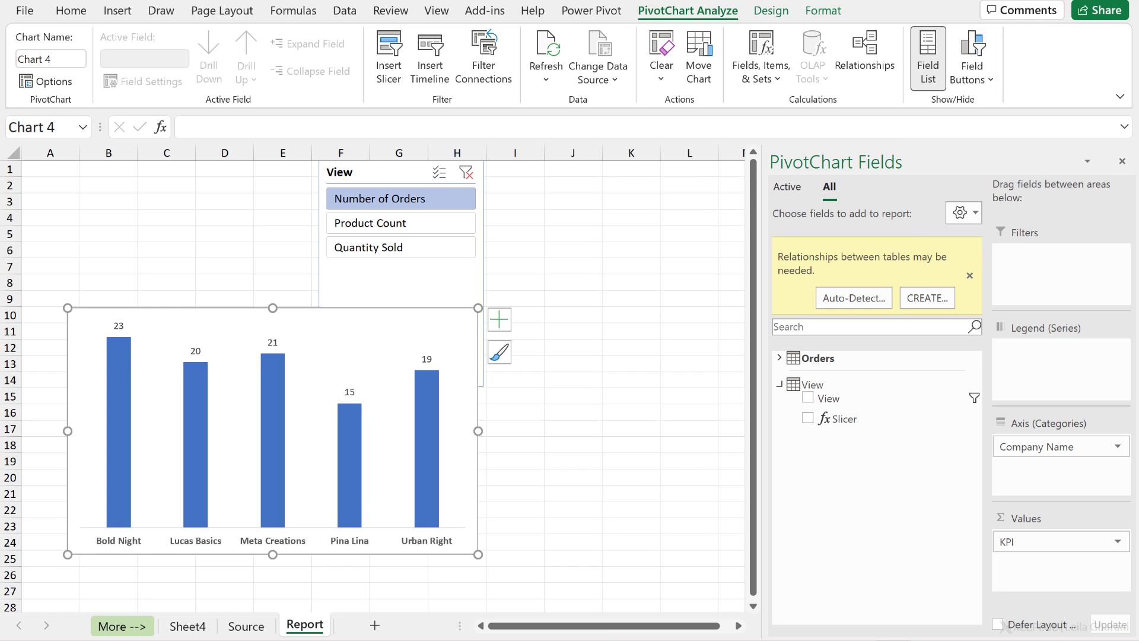
pyautogui.click(1121, 161)
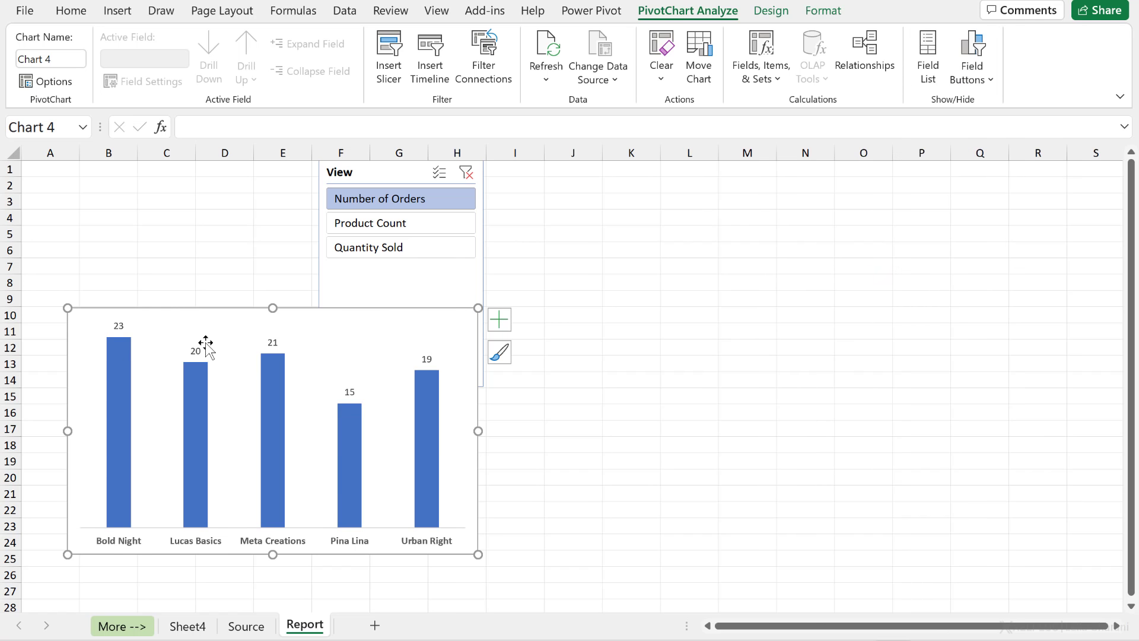
# - Shrink the plot area to free space above the columns, and bring the View slicer to the front over the chart
pyautogui.click(241, 374)
pyautogui.moveTo(272, 367); pyautogui.dragTo(270, 376)
pyautogui.moveTo(353, 172); pyautogui.dragTo(219, 208)
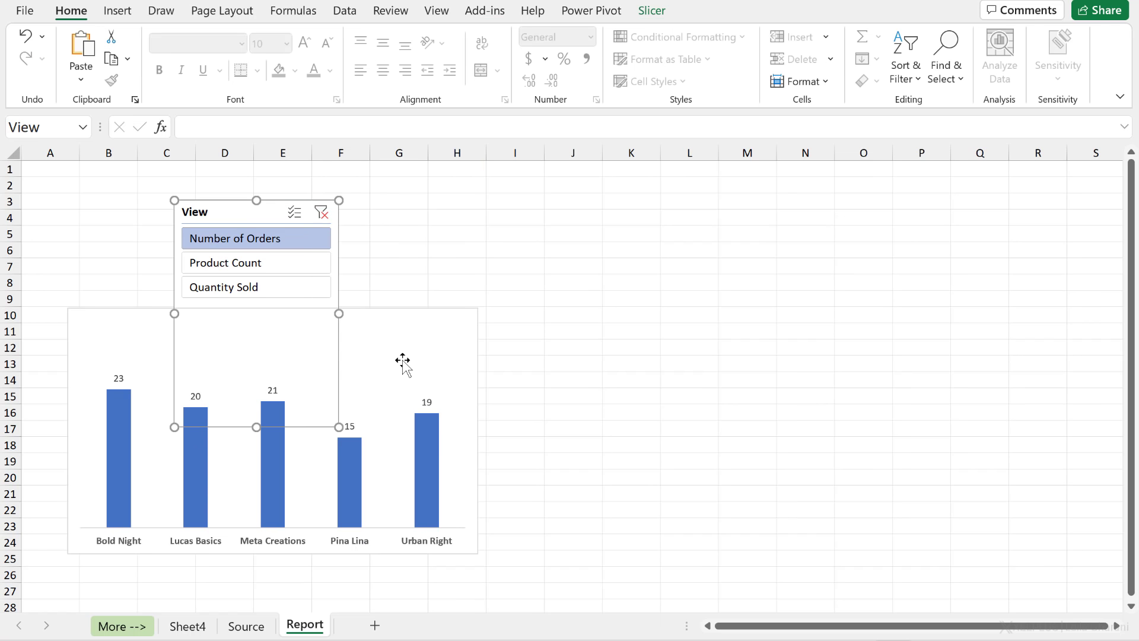
pyautogui.rightClick(238, 209)
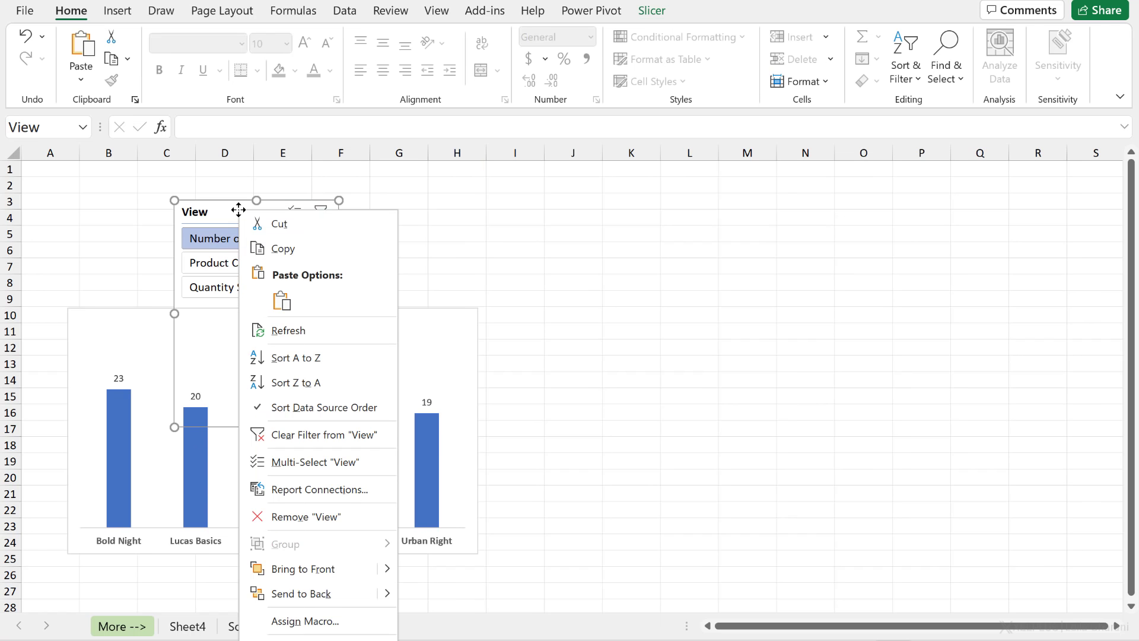
pyautogui.click(297, 568)
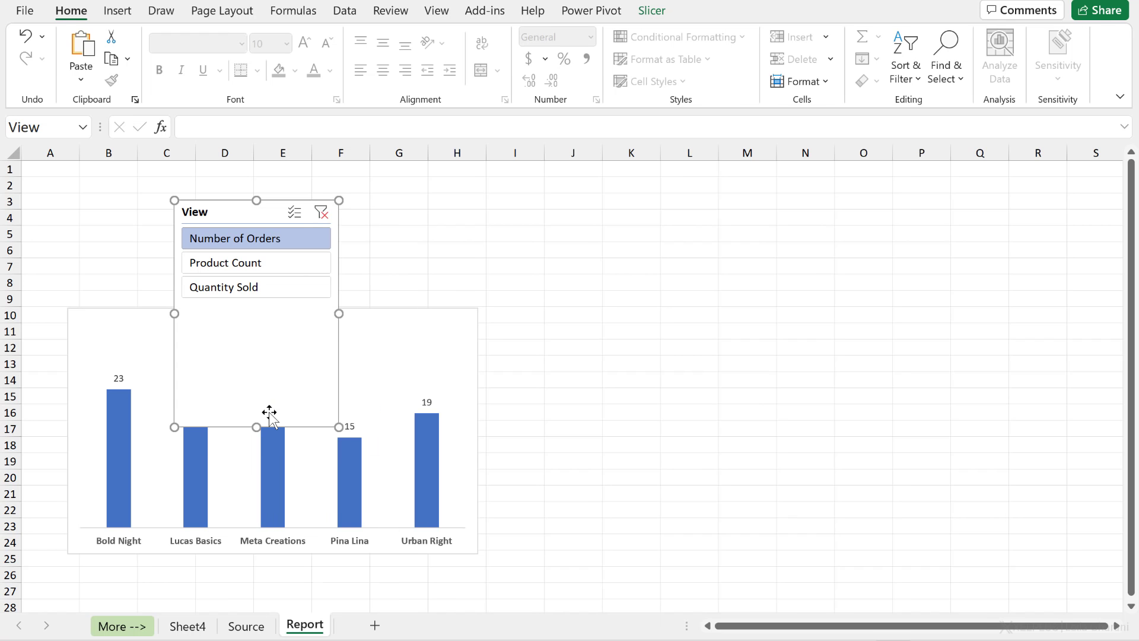
# - Arrange the View slicer in 3 columns and resize it to about 0.78" high and 4.54" wide
pyautogui.moveTo(256, 429); pyautogui.dragTo(256, 340)
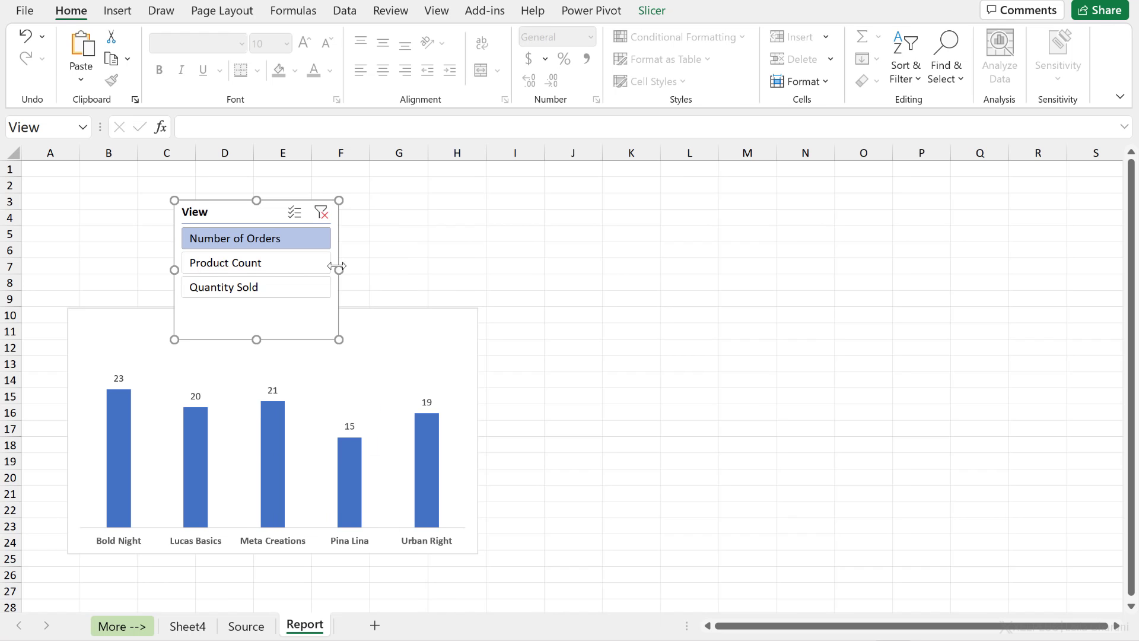
pyautogui.moveTo(338, 270); pyautogui.dragTo(474, 270)
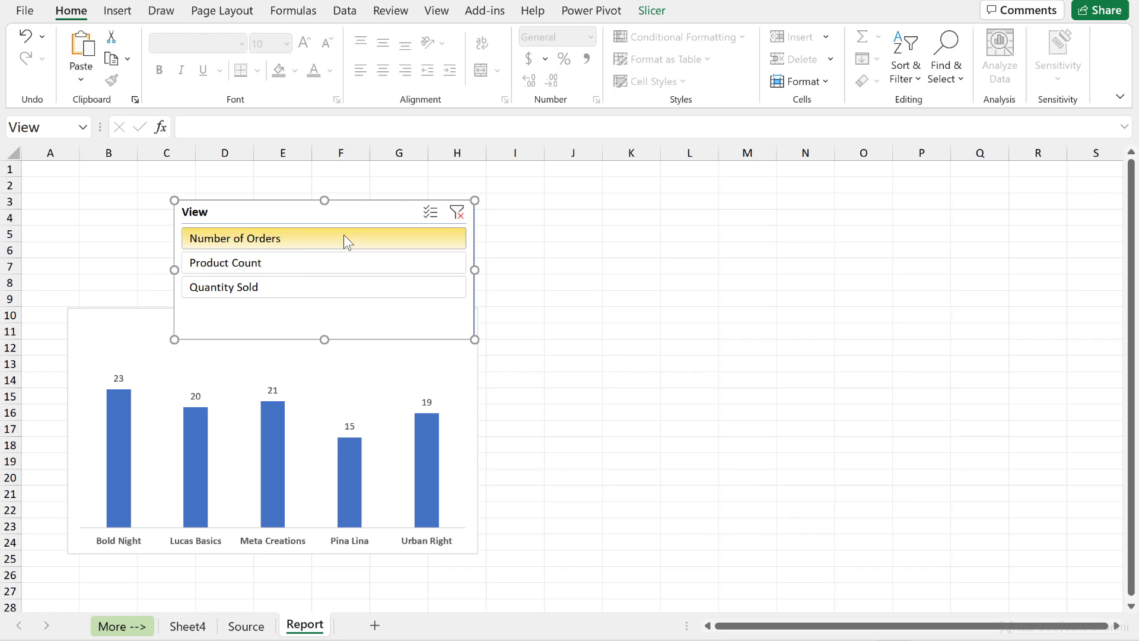
pyautogui.click(651, 12)
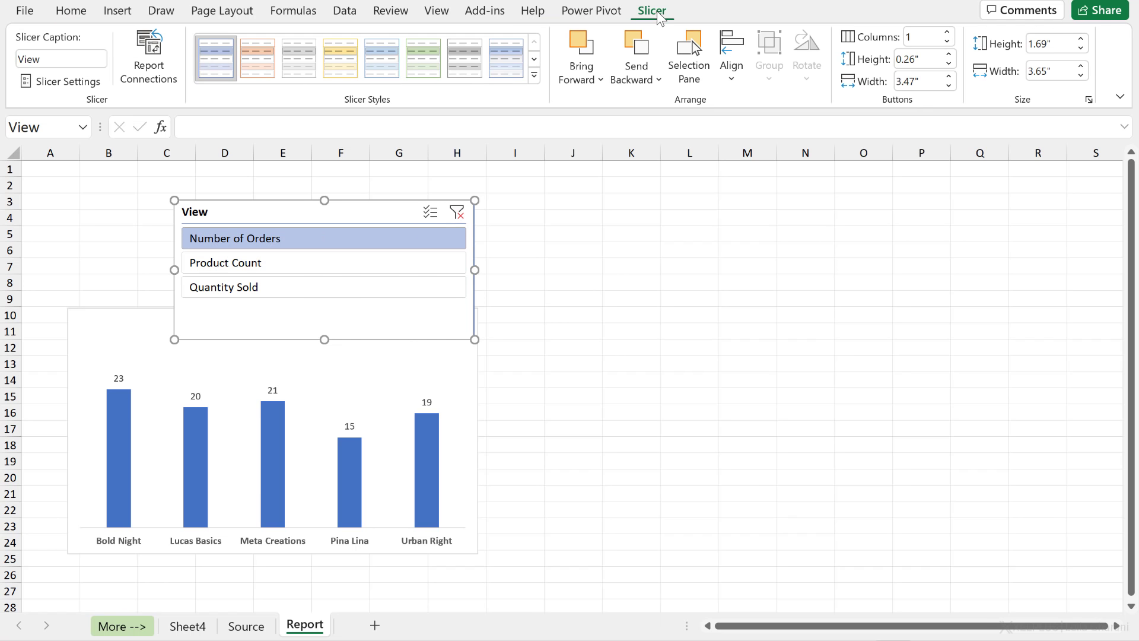
pyautogui.click(946, 33)
pyautogui.click(947, 33)
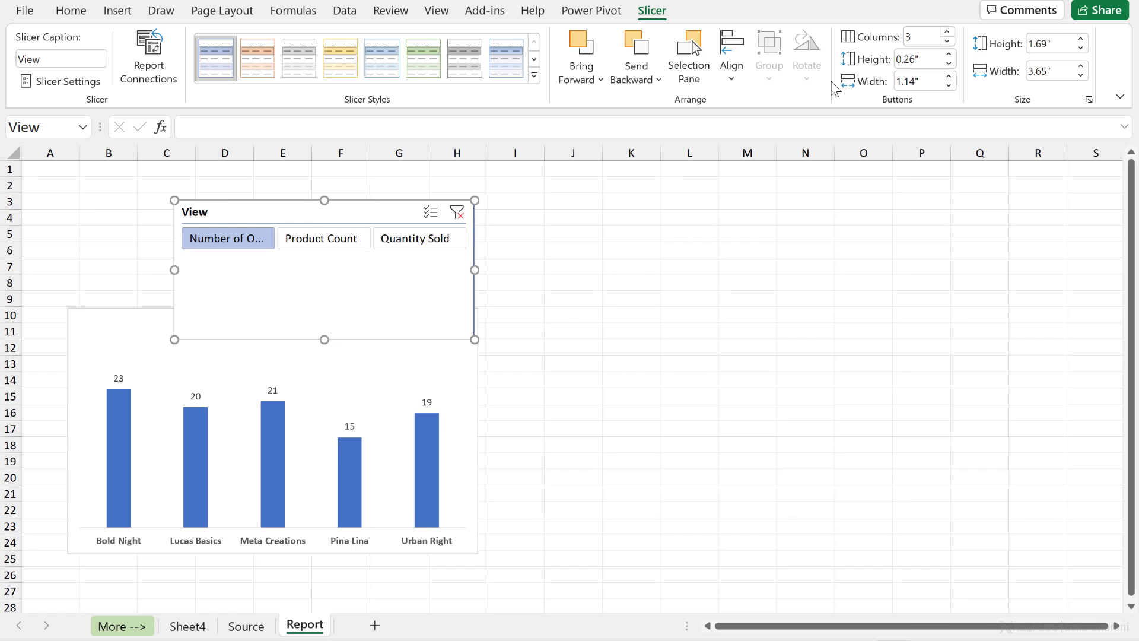
pyautogui.moveTo(474, 270); pyautogui.dragTo(548, 272)
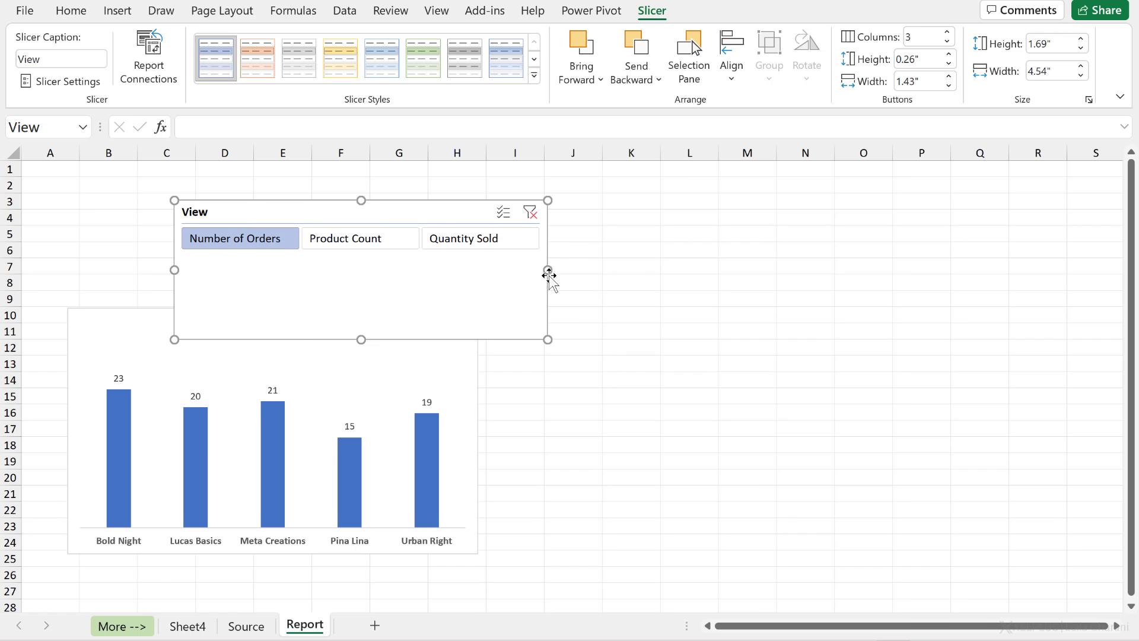
pyautogui.moveTo(361, 339); pyautogui.dragTo(359, 266)
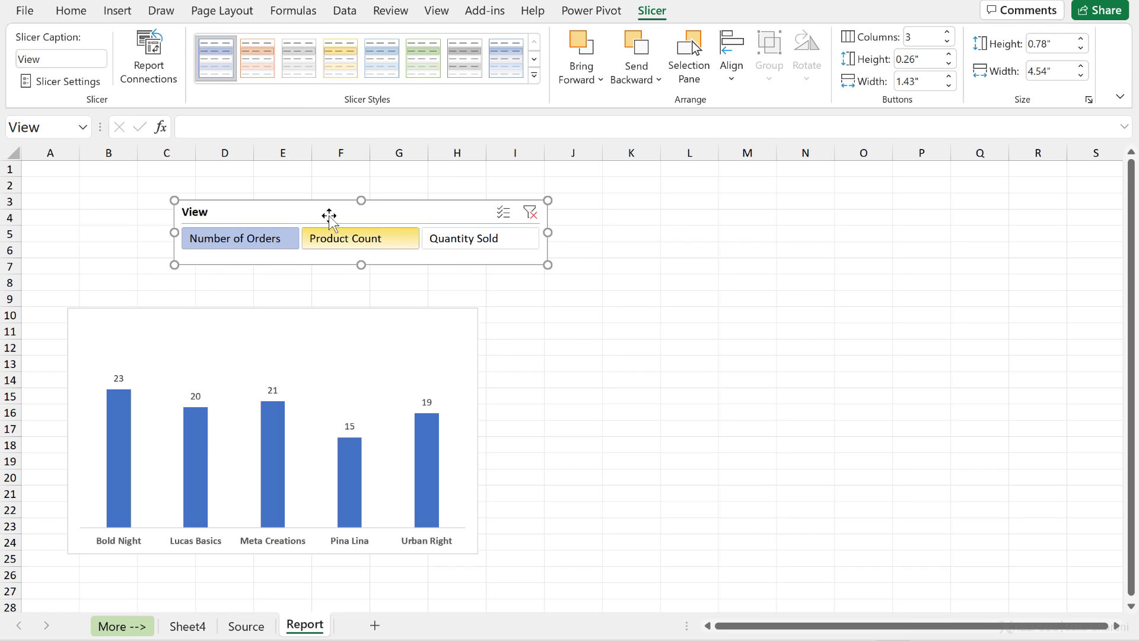
# - Place the View slicer in the free space above the chart's columns, then move chart and slicer together up to about row 2
pyautogui.moveTo(328, 213); pyautogui.dragTo(237, 321)
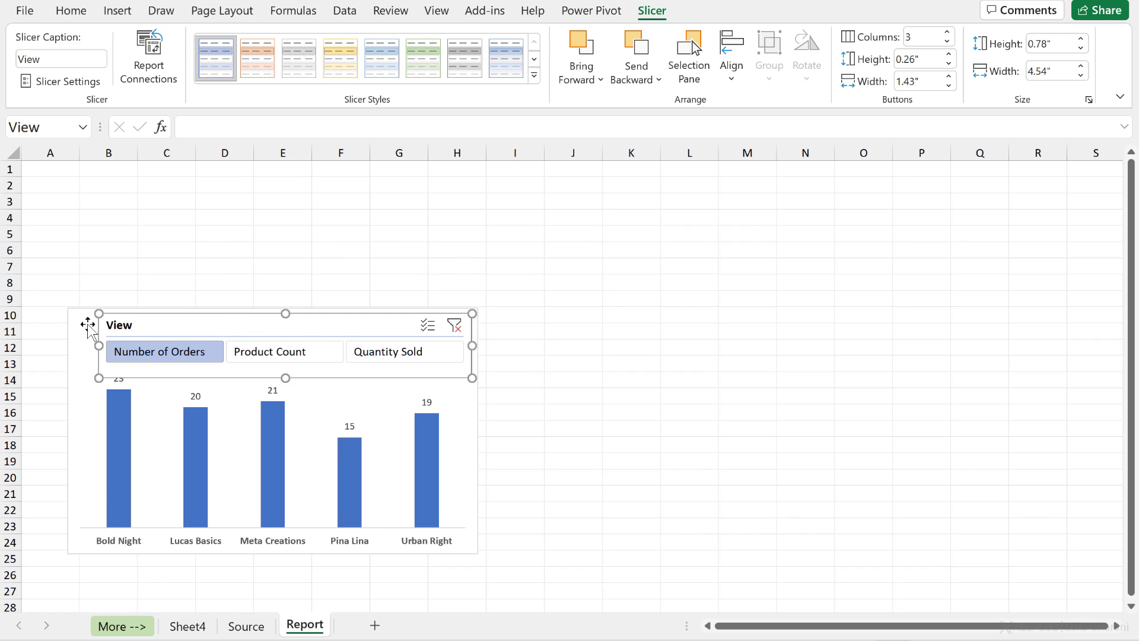
pyautogui.keyDown('ctrl'); pyautogui.click(86, 325); pyautogui.keyUp('ctrl')
pyautogui.moveTo(86, 325); pyautogui.dragTo(82, 182)
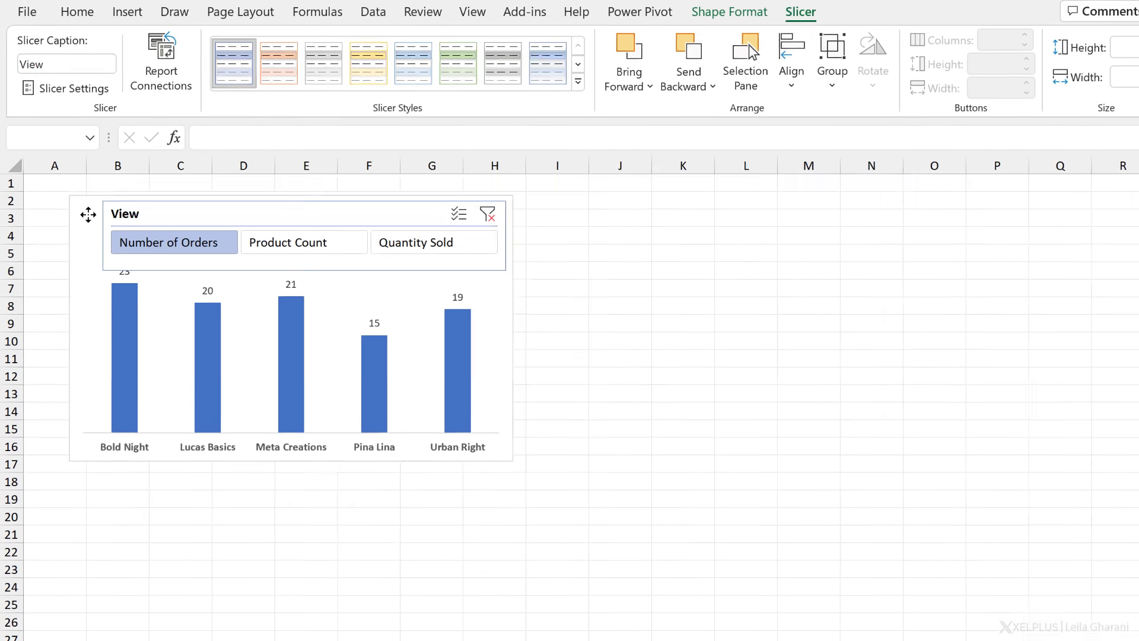
pyautogui.click(599, 358)
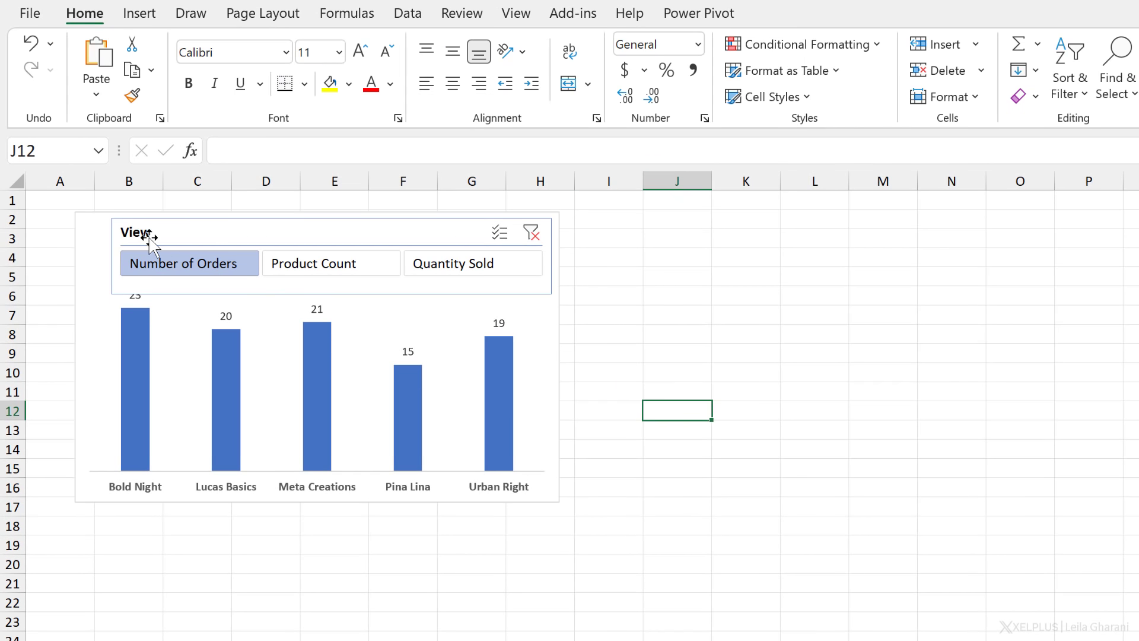
# - Turn off the View slicer's header display and reduce the slicer's height to fit its single row of buttons
pyautogui.click(227, 237)
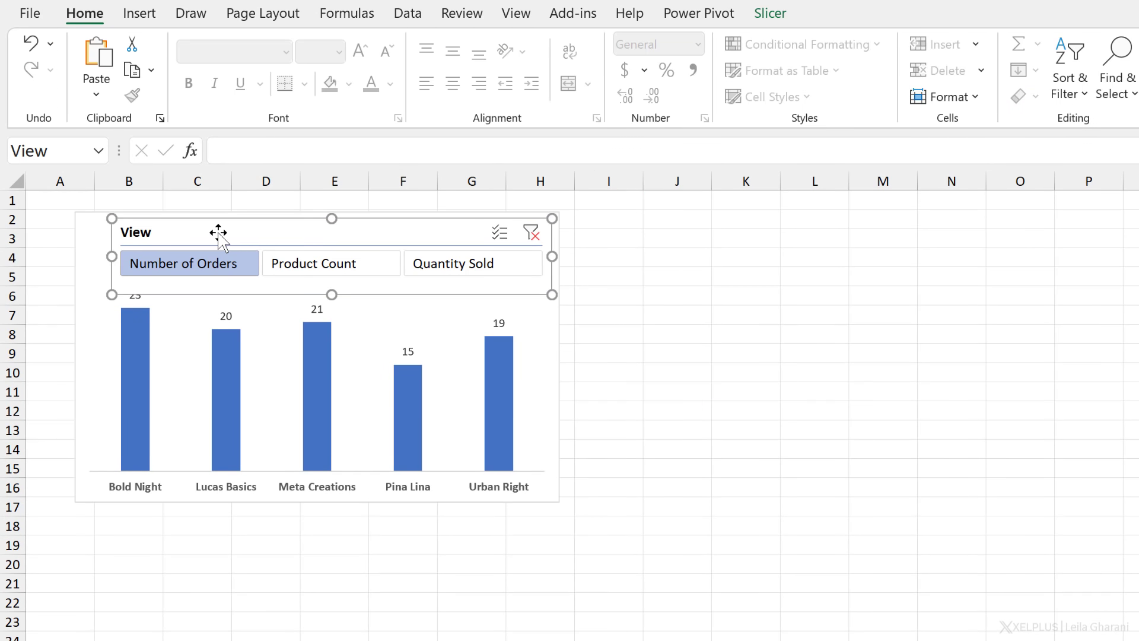
pyautogui.click(770, 13)
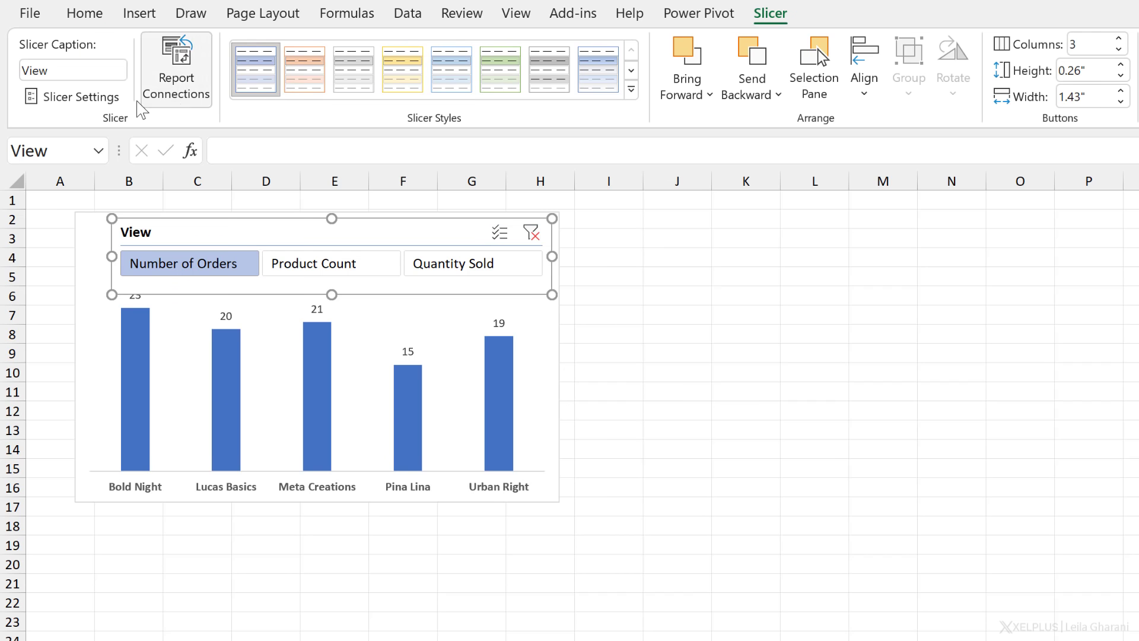
pyautogui.click(72, 96)
pyautogui.click(313, 405)
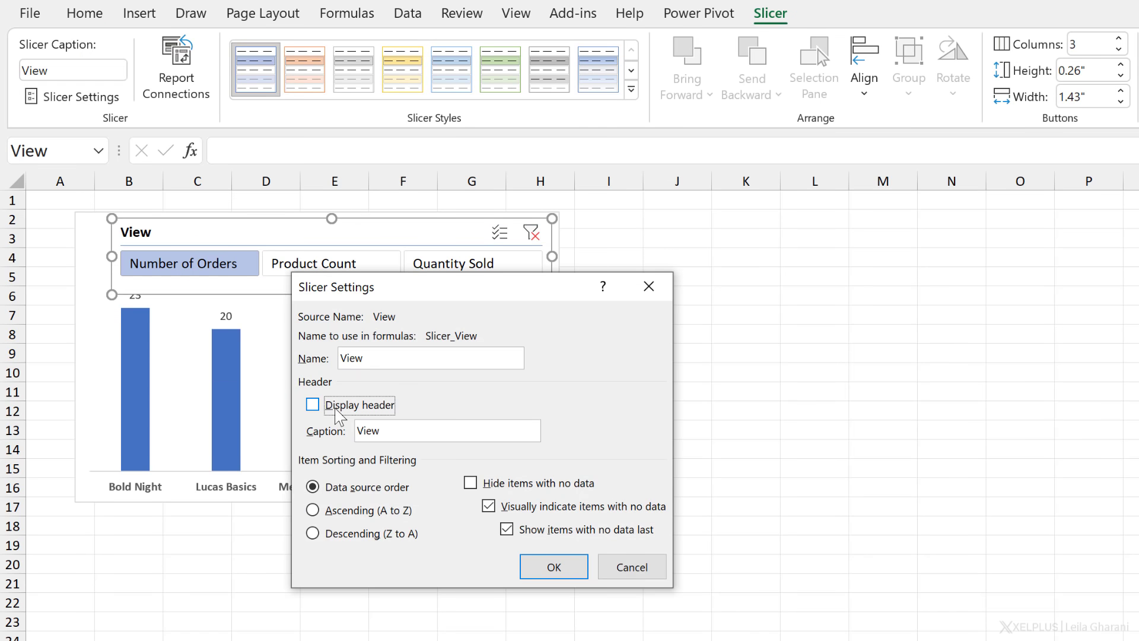
pyautogui.click(561, 570)
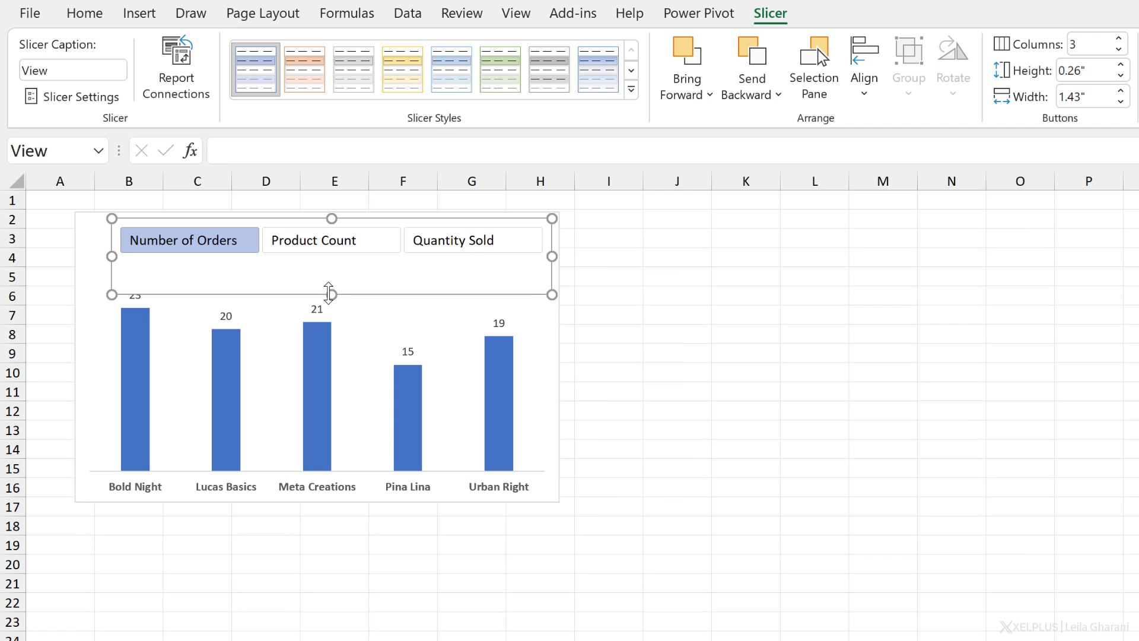
pyautogui.moveTo(331, 294); pyautogui.dragTo(331, 271)
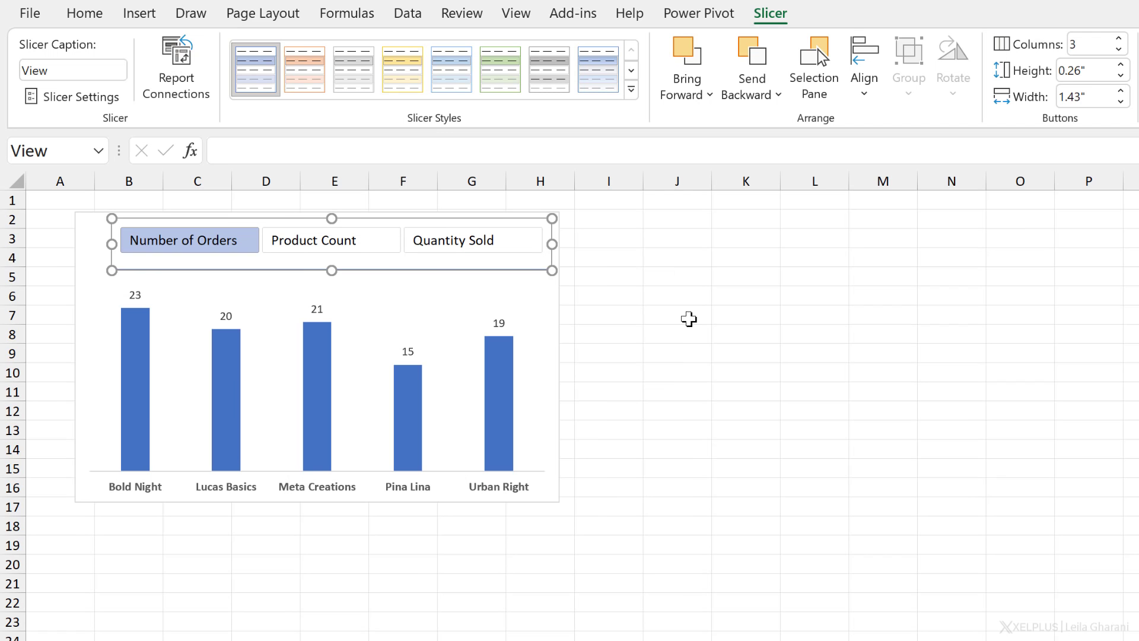
pyautogui.click(688, 318)
# - Duplicate the View slicer's current light blue slicer style to create an editable custom style
pyautogui.click(435, 271)
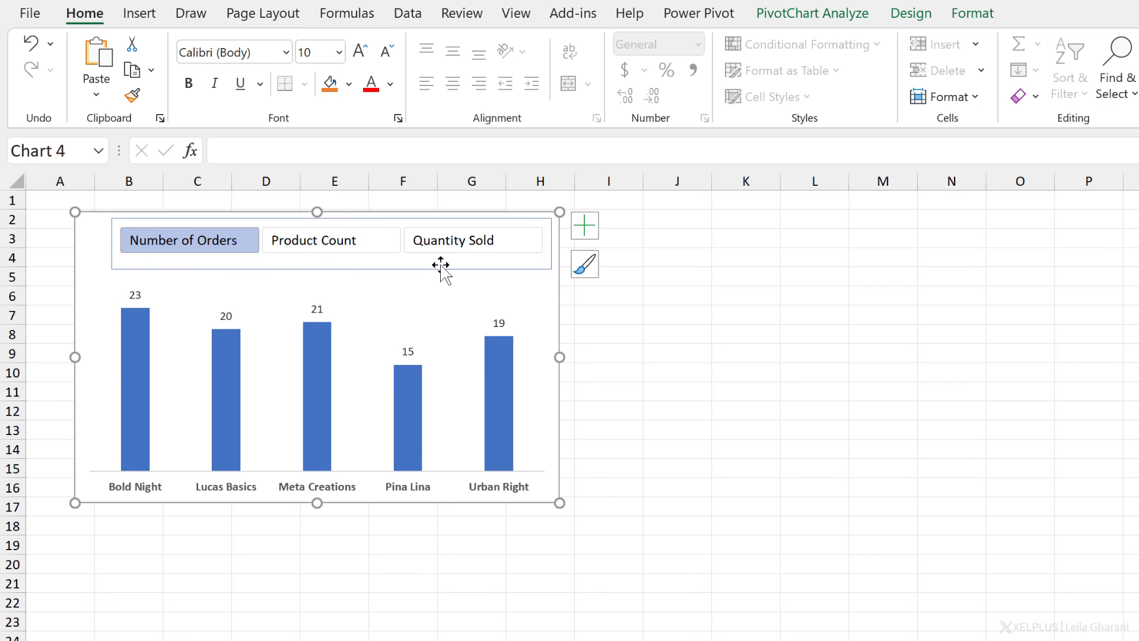
pyautogui.click(439, 265)
pyautogui.click(769, 15)
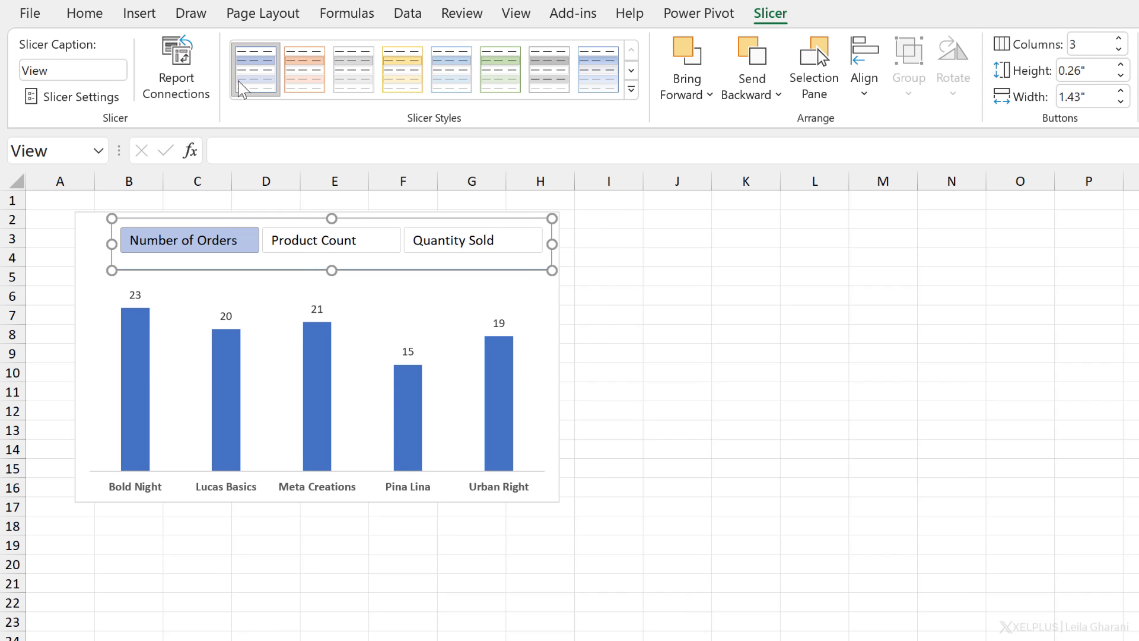
pyautogui.rightClick(254, 89)
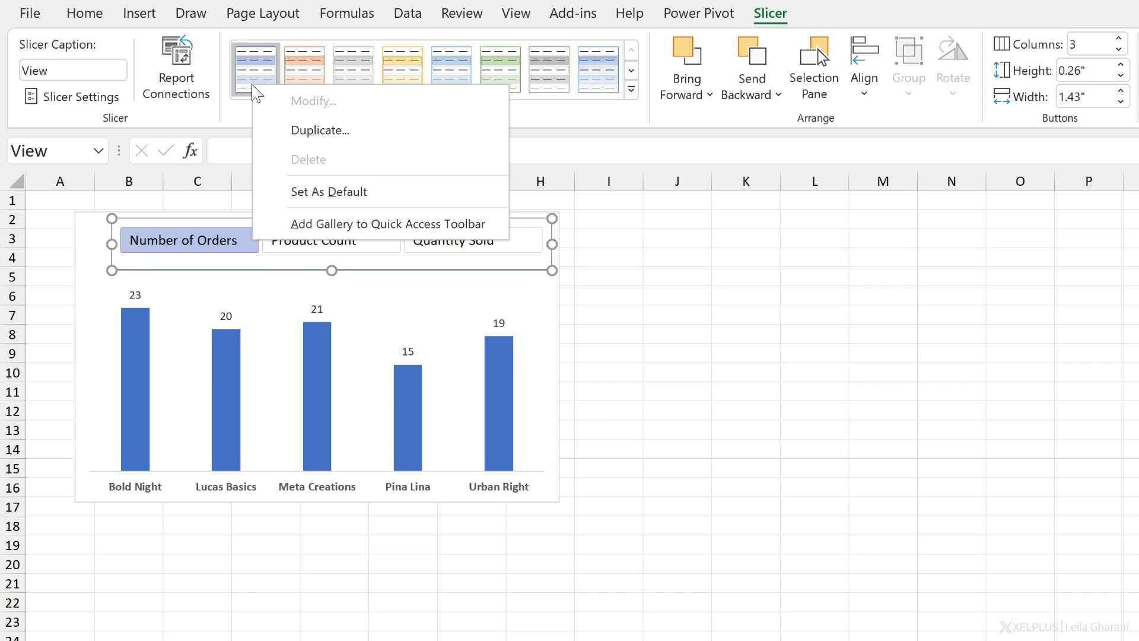
pyautogui.click(305, 133)
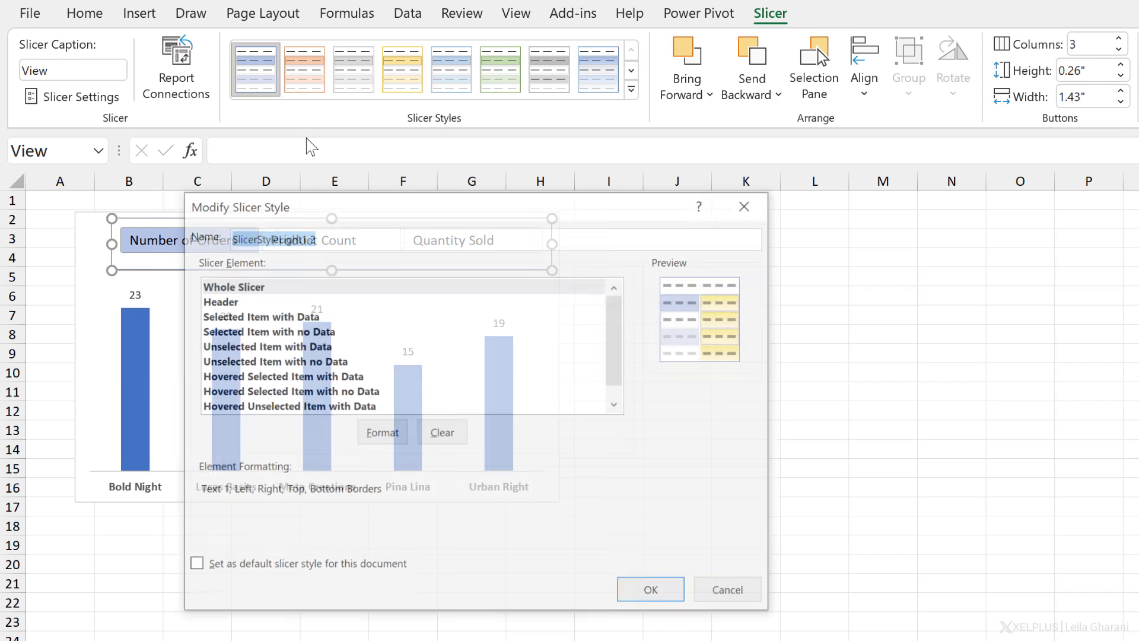
# - Set the Whole Slicer element's border to None in the duplicated style and save the style
pyautogui.click(258, 285)
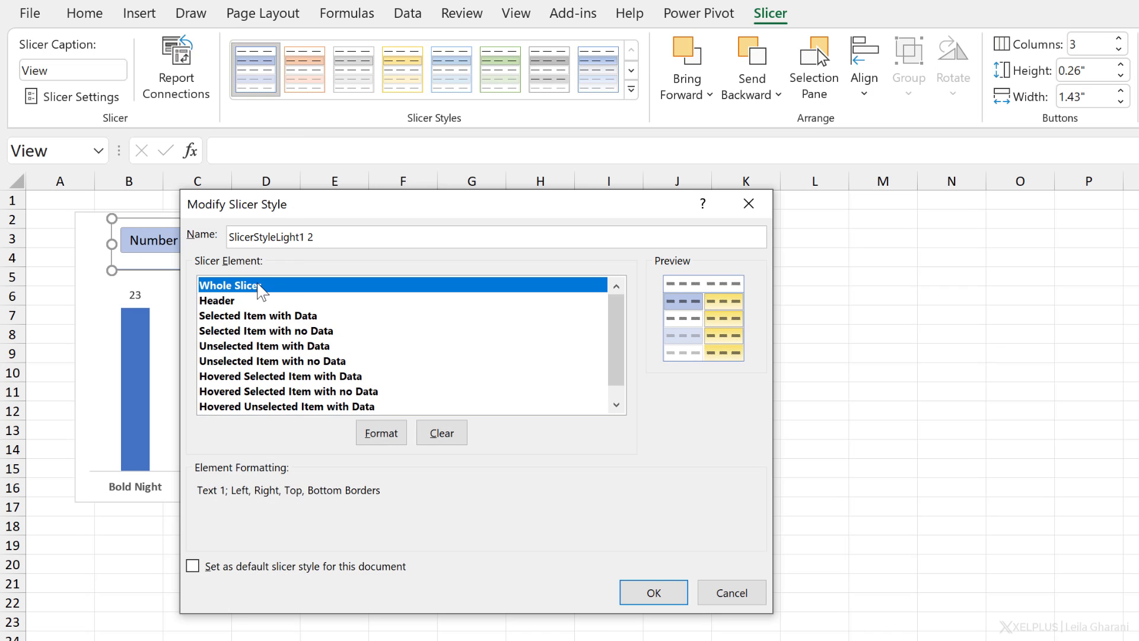
pyautogui.click(379, 436)
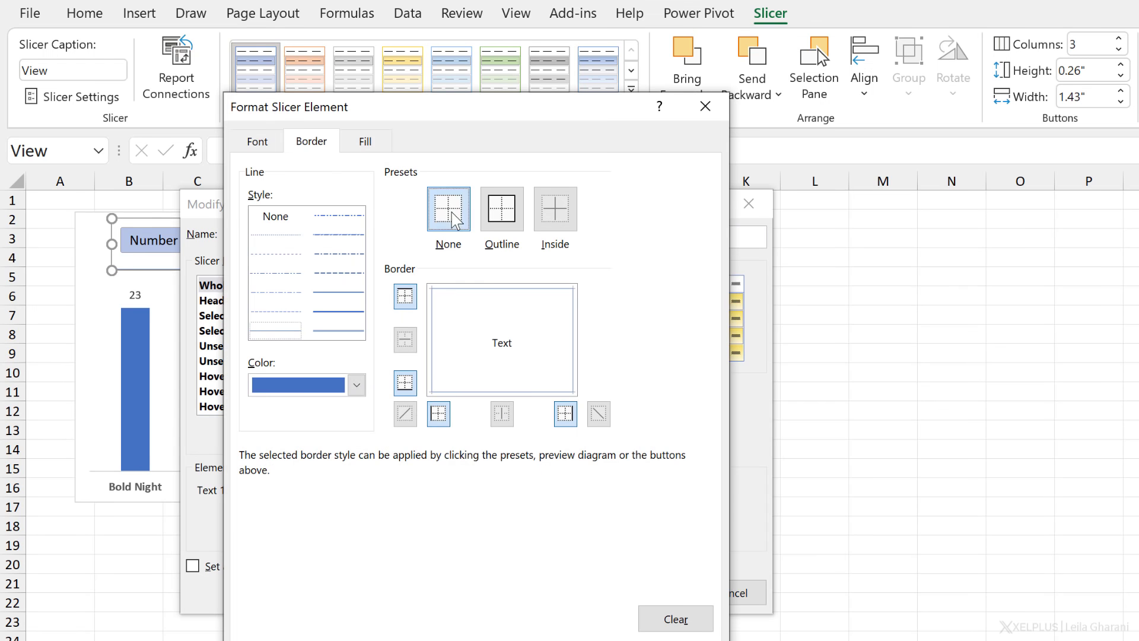
pyautogui.click(449, 221)
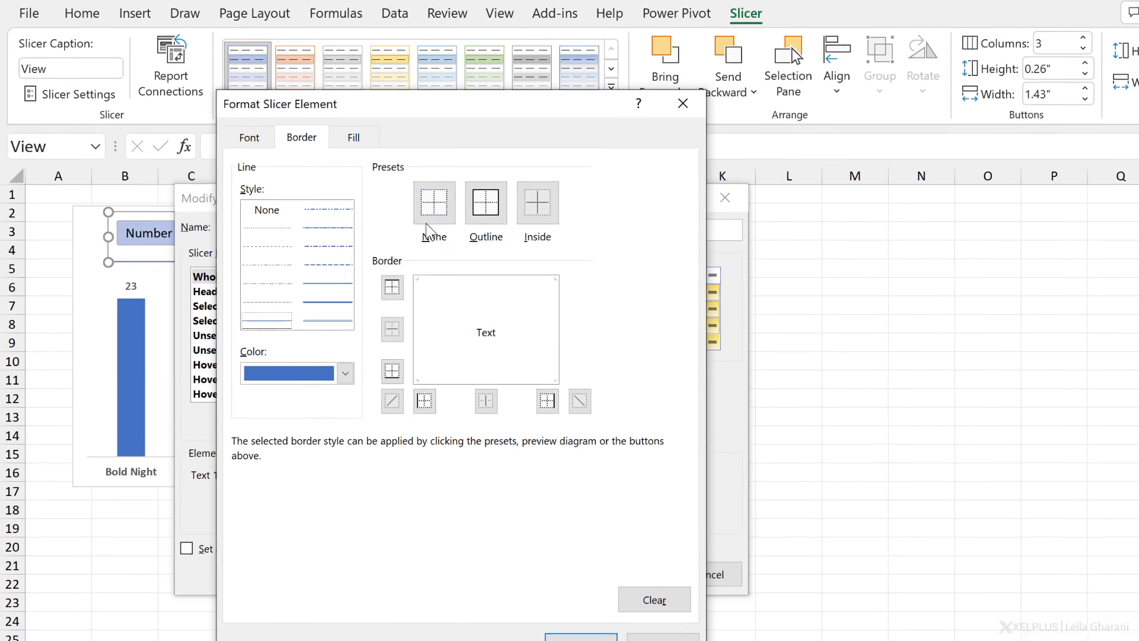
pyautogui.click(548, 622)
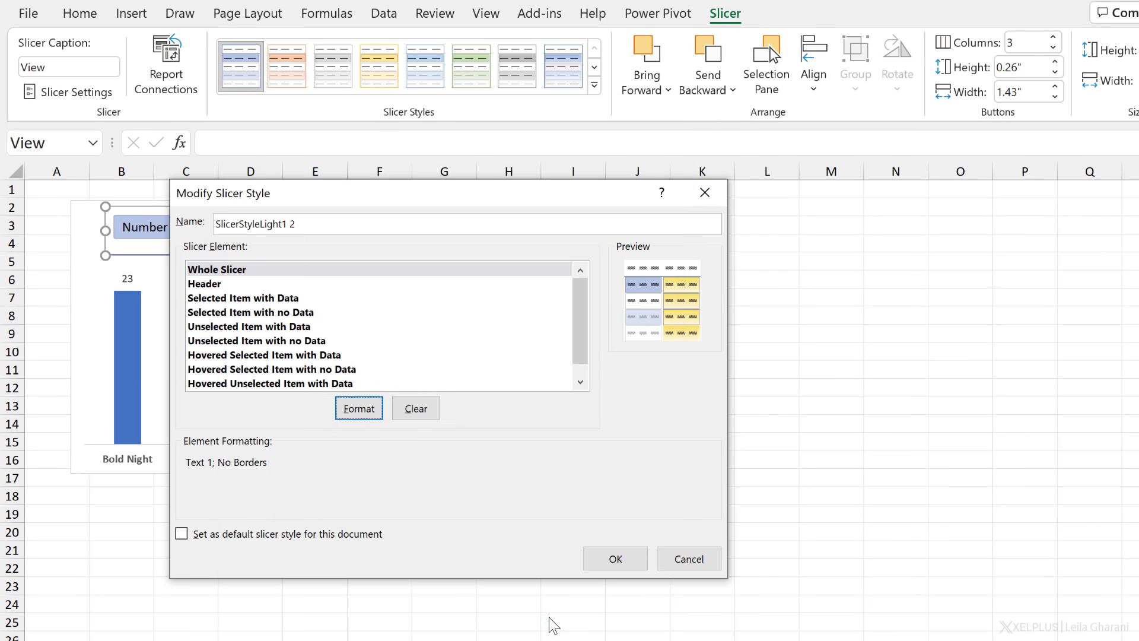
pyautogui.click(602, 560)
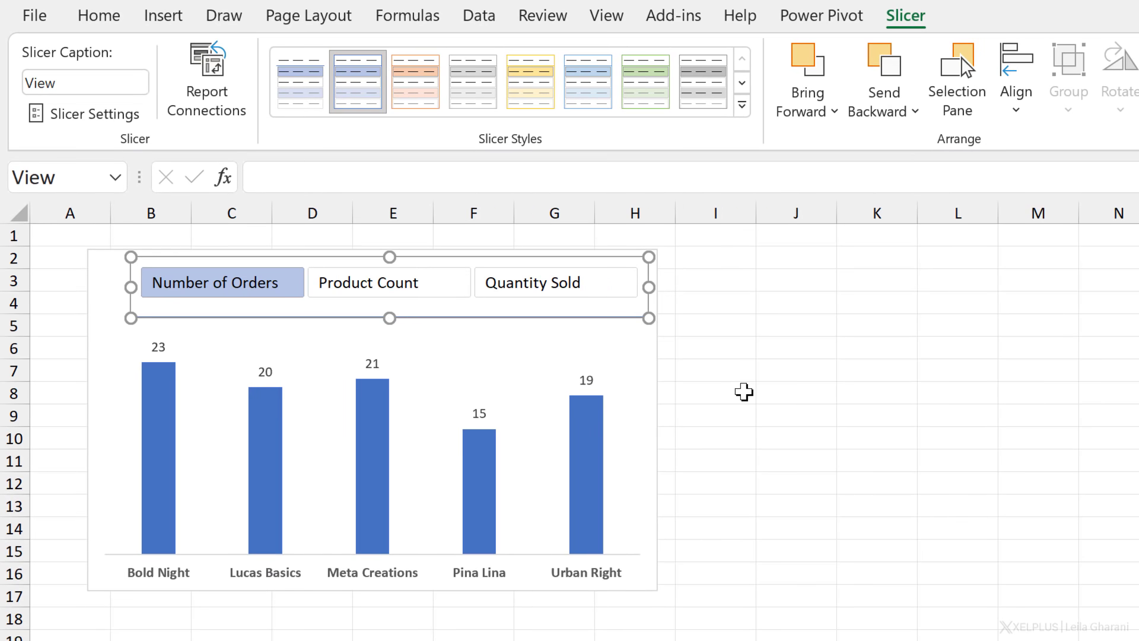
# - Apply the borderless custom style SlicerStyleLight1 2 to the View slicer and deselect it
pyautogui.click(719, 339)
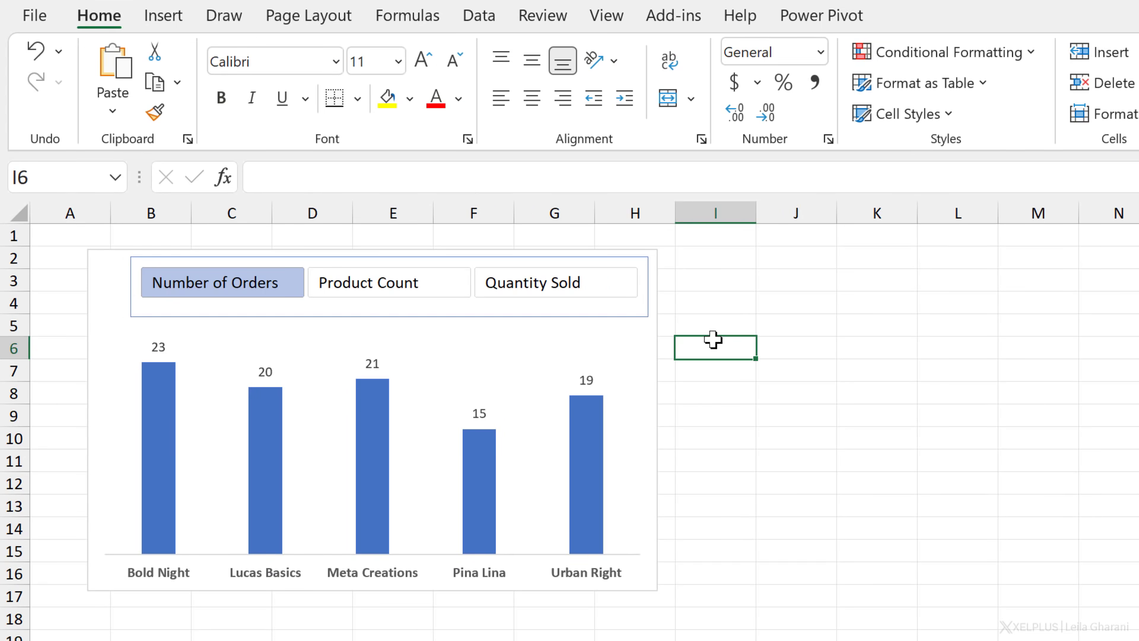
pyautogui.click(554, 312)
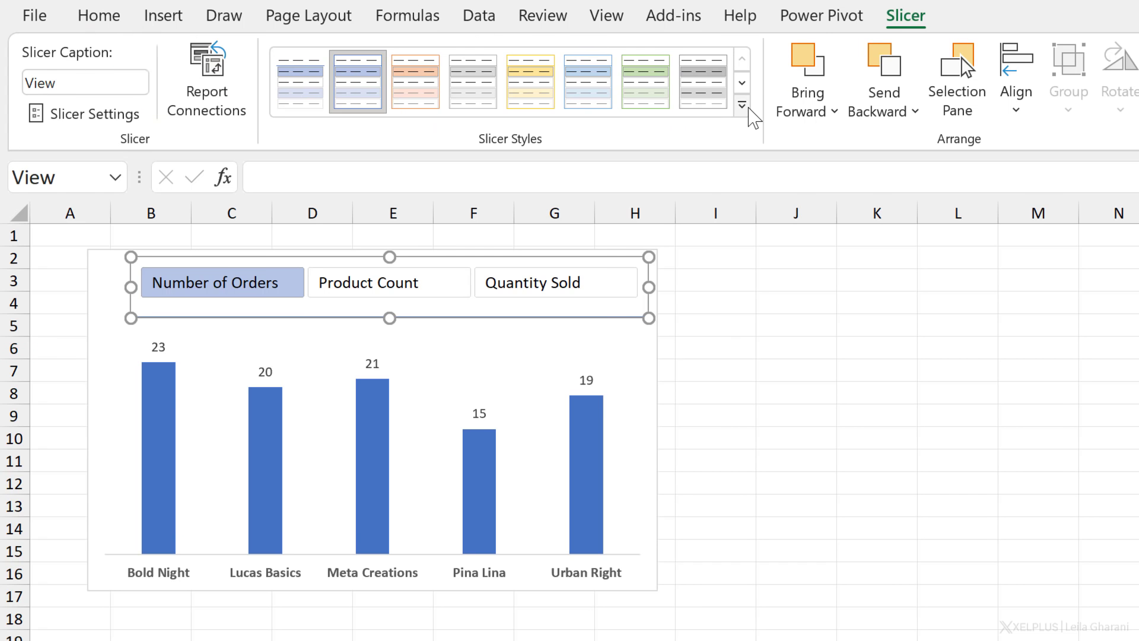
pyautogui.click(749, 109)
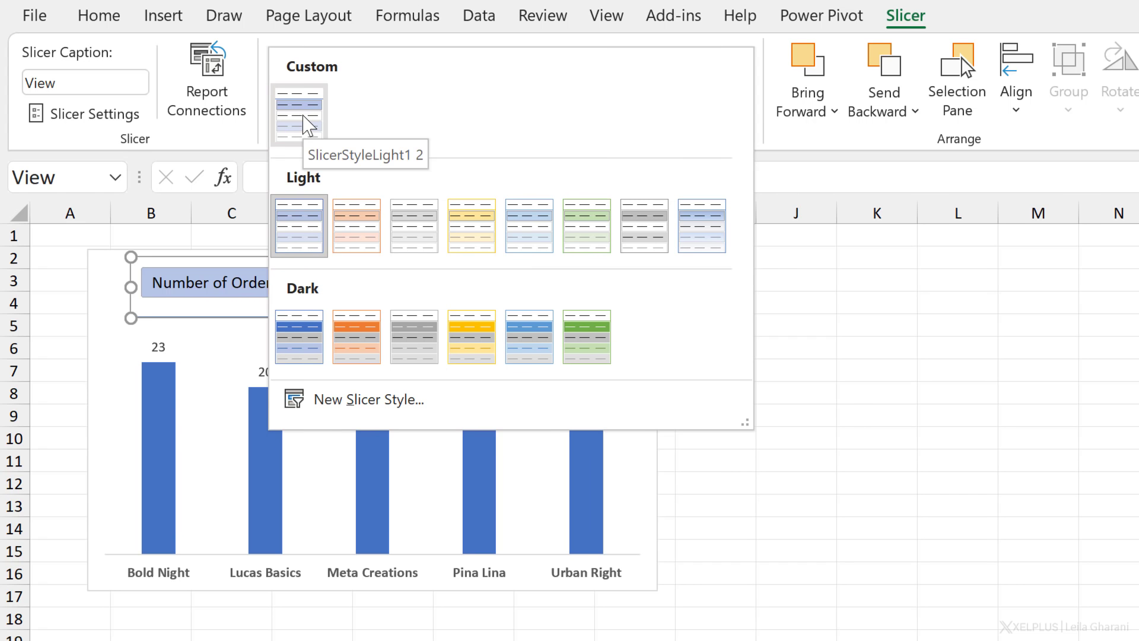
pyautogui.click(308, 125)
pyautogui.click(733, 377)
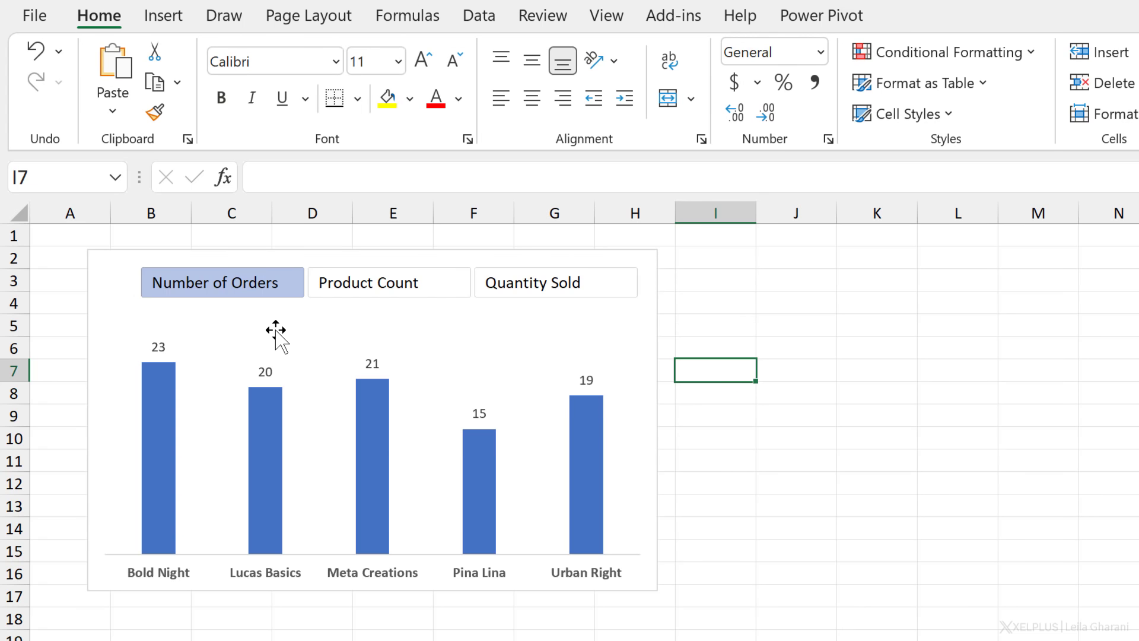
# - Switch the View slicer to Product Count and Quantity Sold, and sort the chart's columns from largest to smallest
pyautogui.click(393, 286)
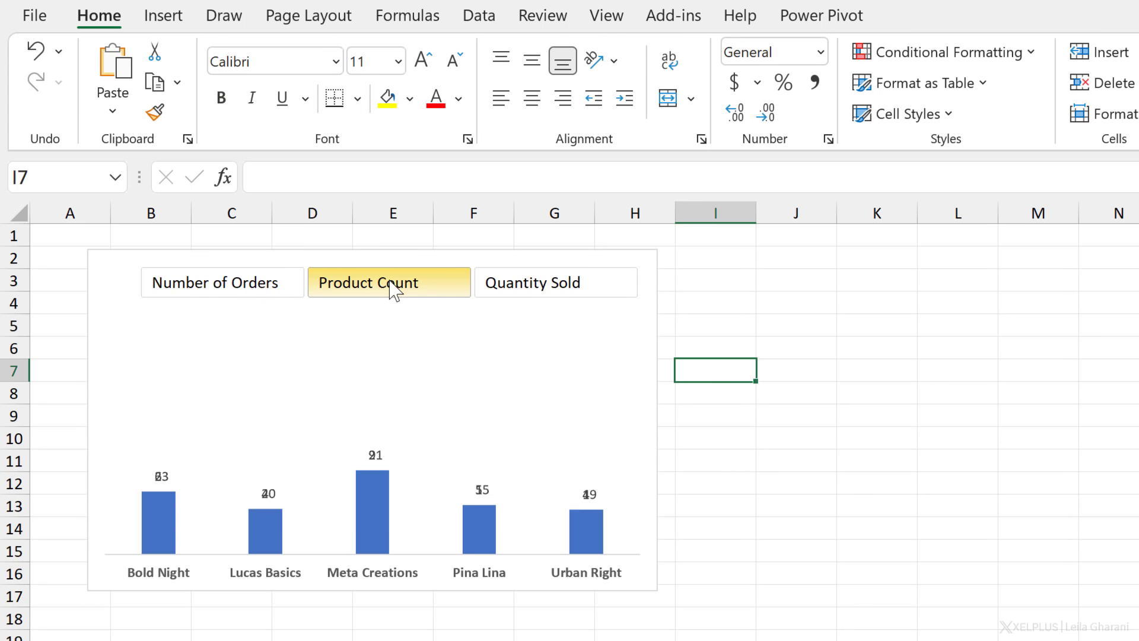
pyautogui.click(517, 299)
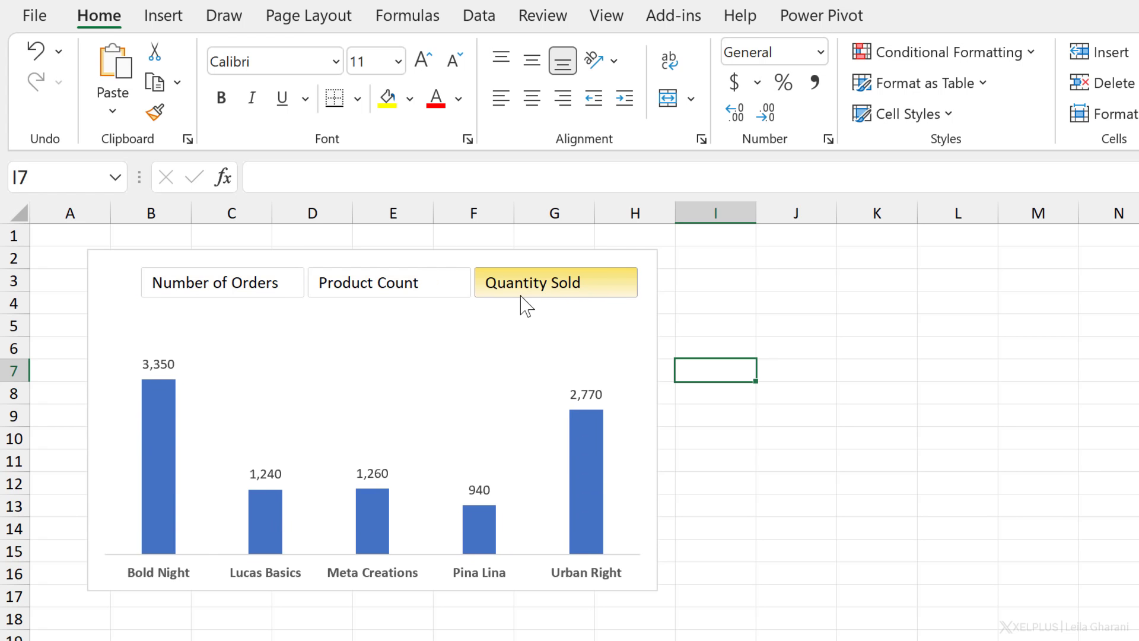
pyautogui.rightClick(163, 396)
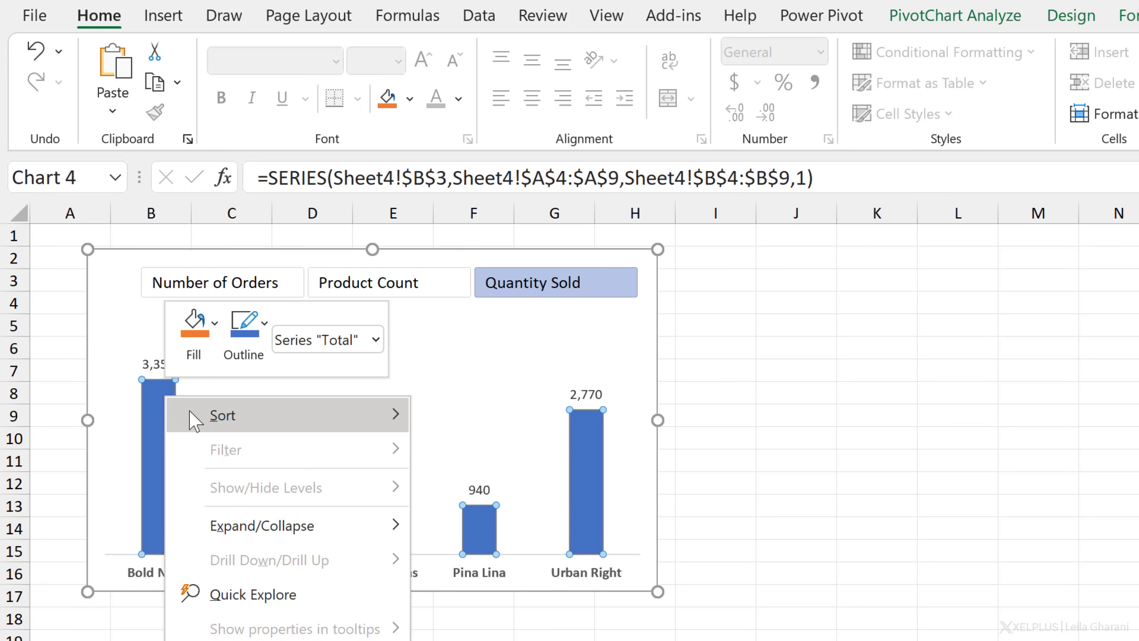
pyautogui.moveTo(216, 423)
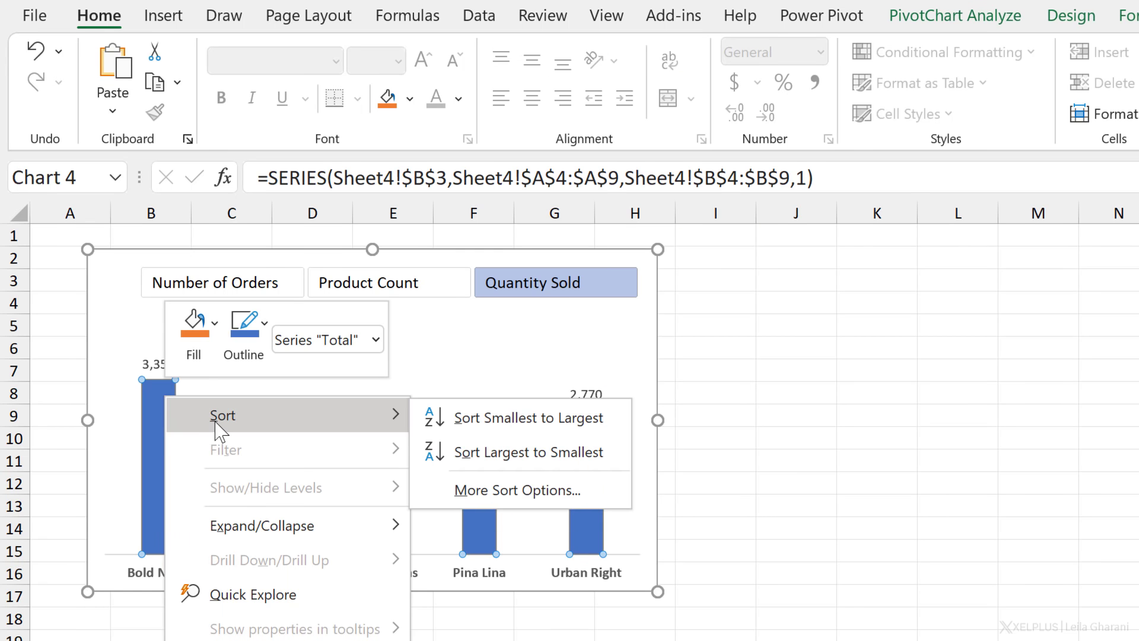
pyautogui.click(505, 455)
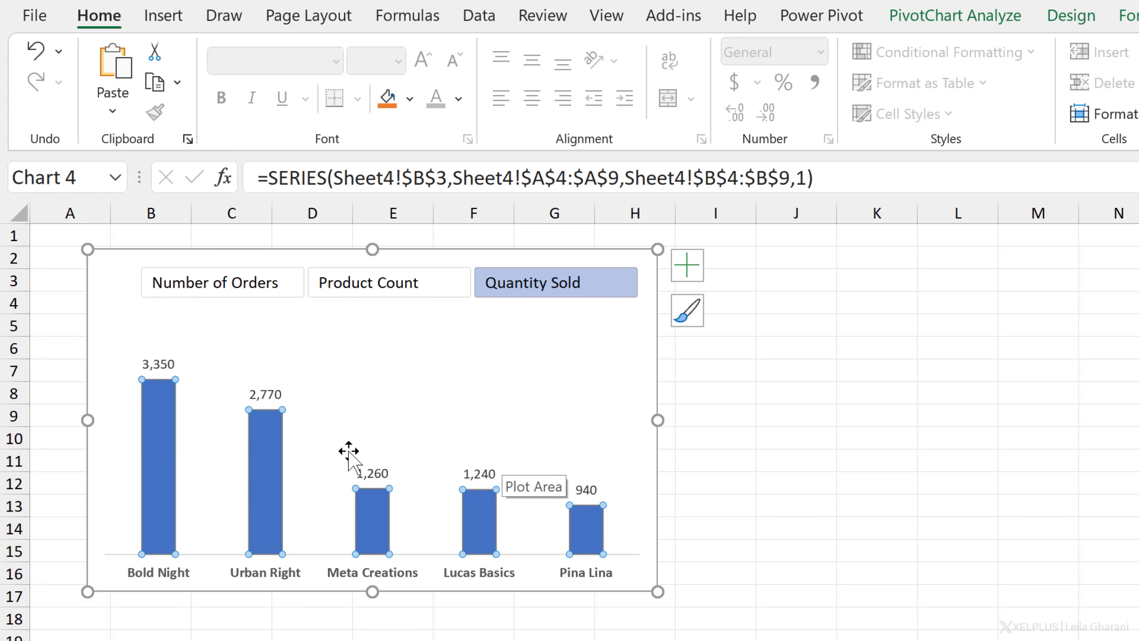
pyautogui.click(767, 527)
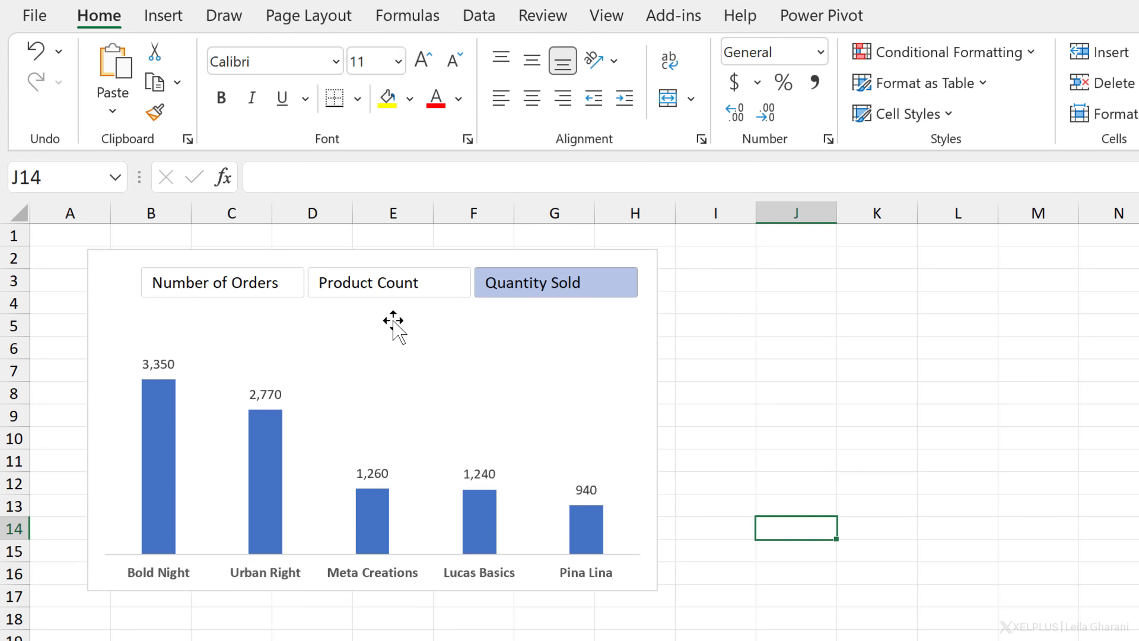
# - Check the chart's sort order for each KPI by selecting Product Count, Number of Orders and Quantity Sold in the View slicer
pyautogui.click(382, 295)
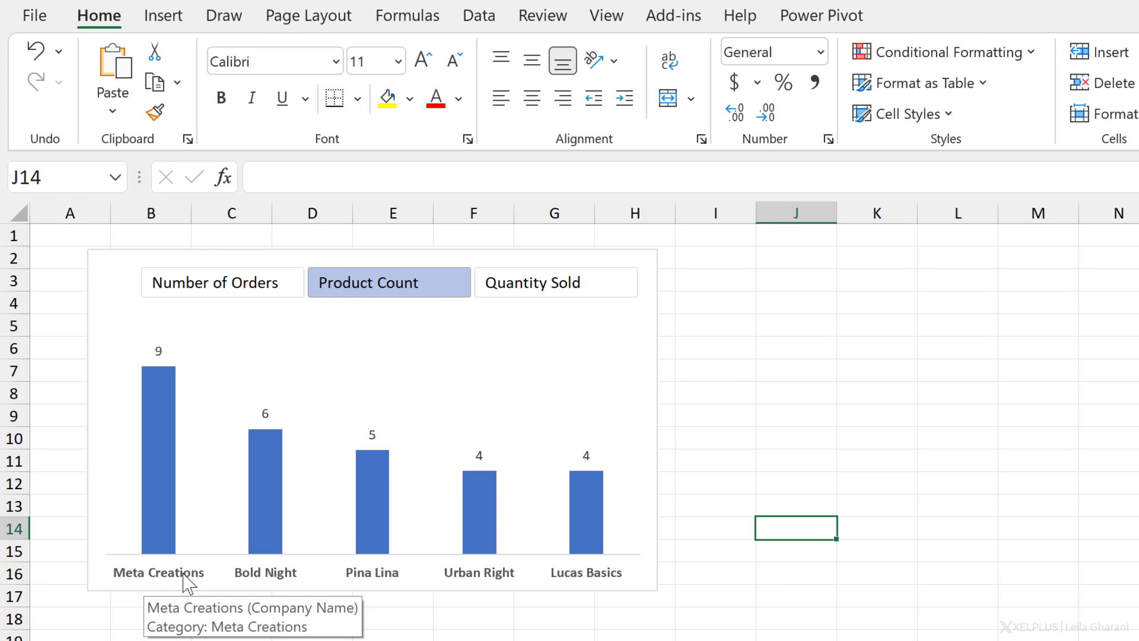
pyautogui.click(256, 301)
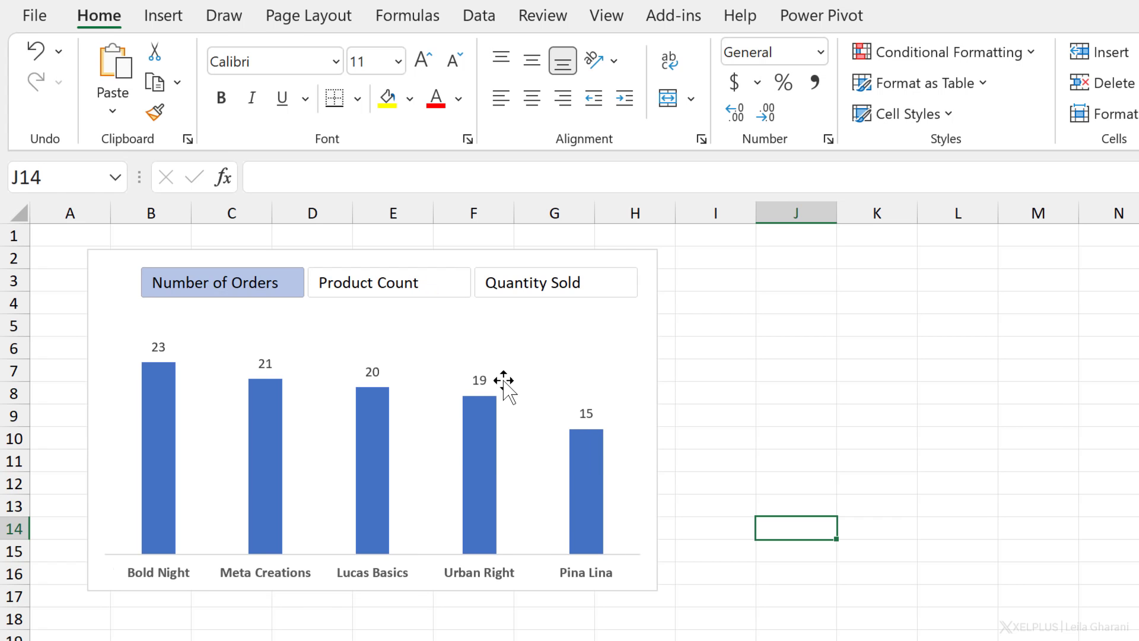
pyautogui.click(599, 292)
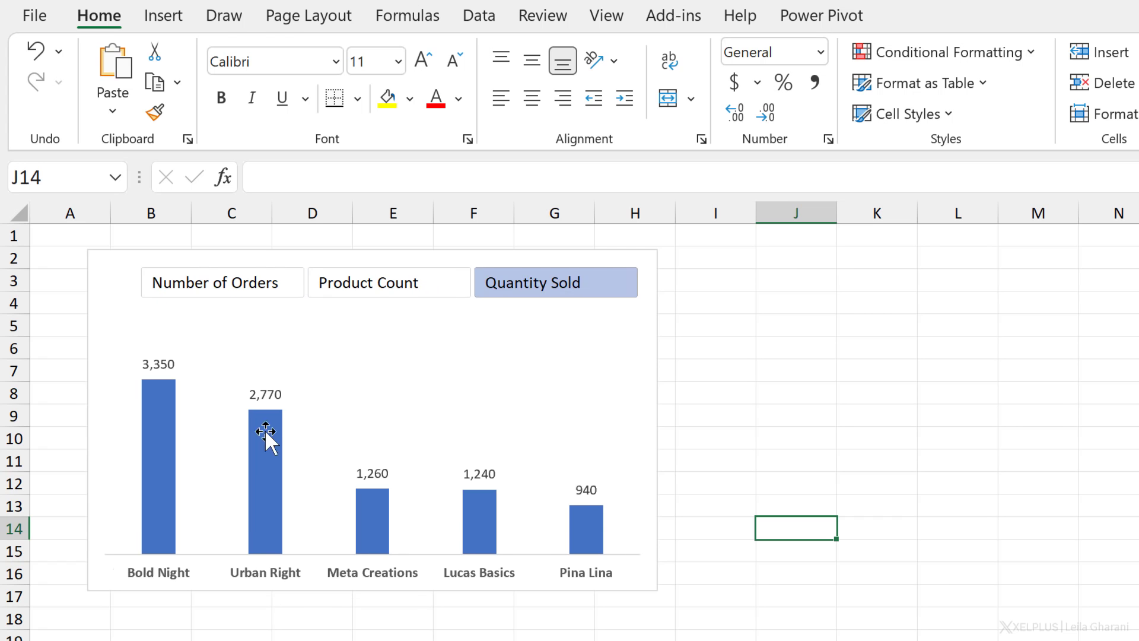